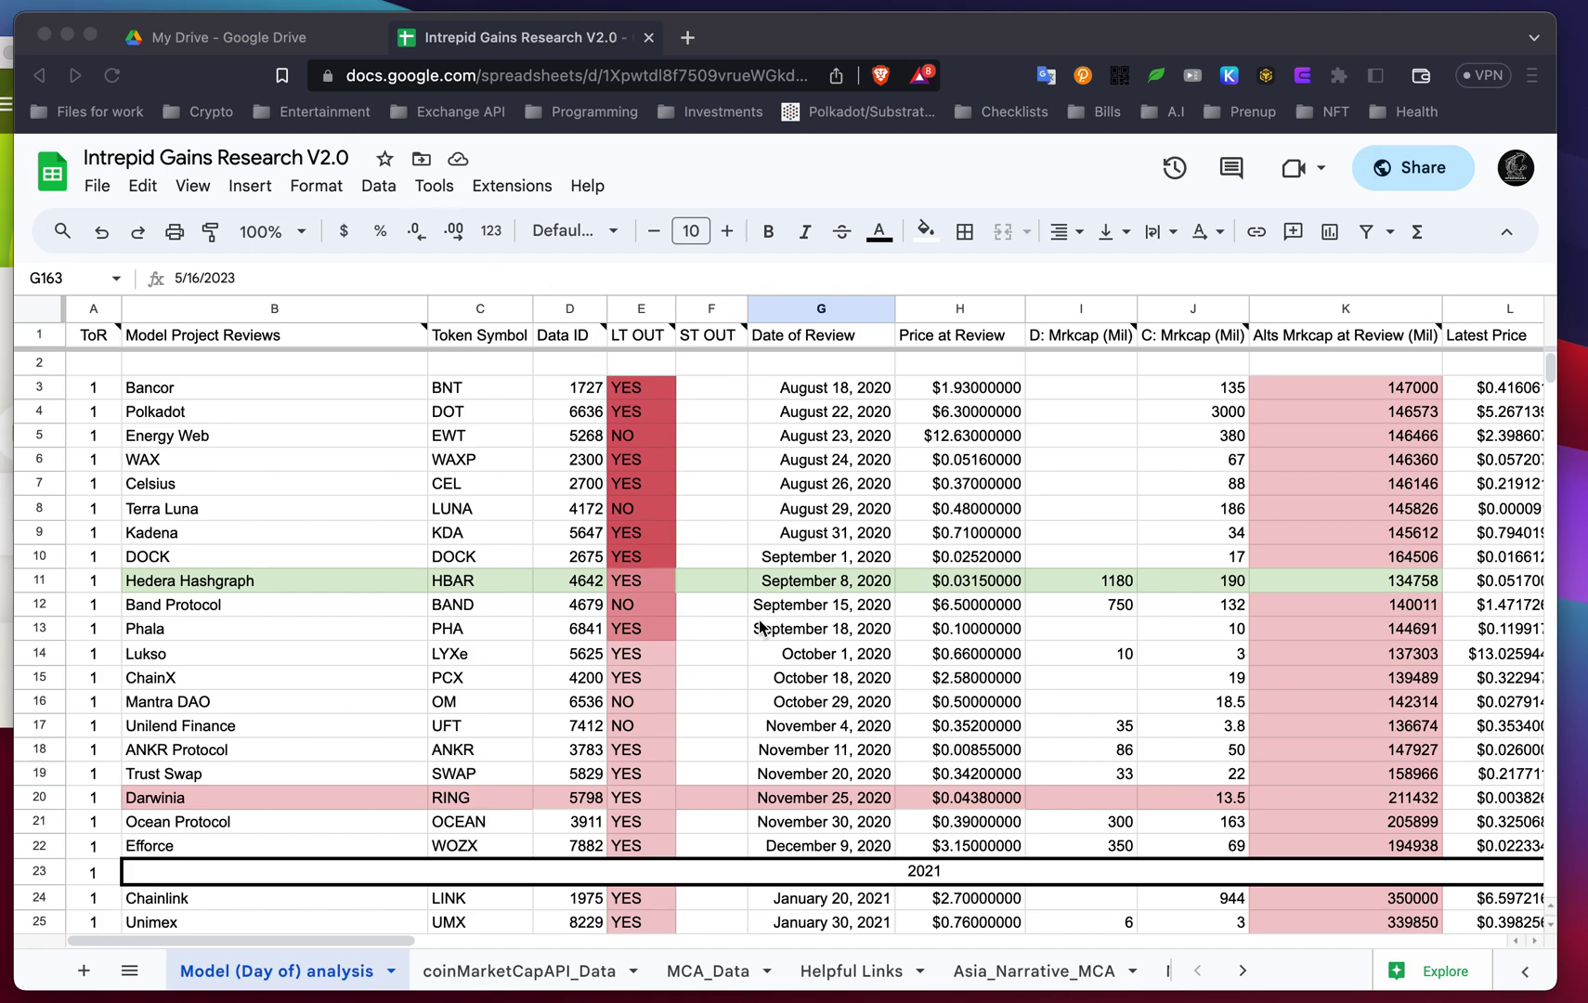
Read the LT OUT column note and select the DOCK review entry.
{"action": "scroll", "coordinate": [968, 774], "scroll_direction": "down", "scroll_amount": 1}
{"action": "scroll", "coordinate": [968, 774], "scroll_direction": "up", "scroll_amount": 1}
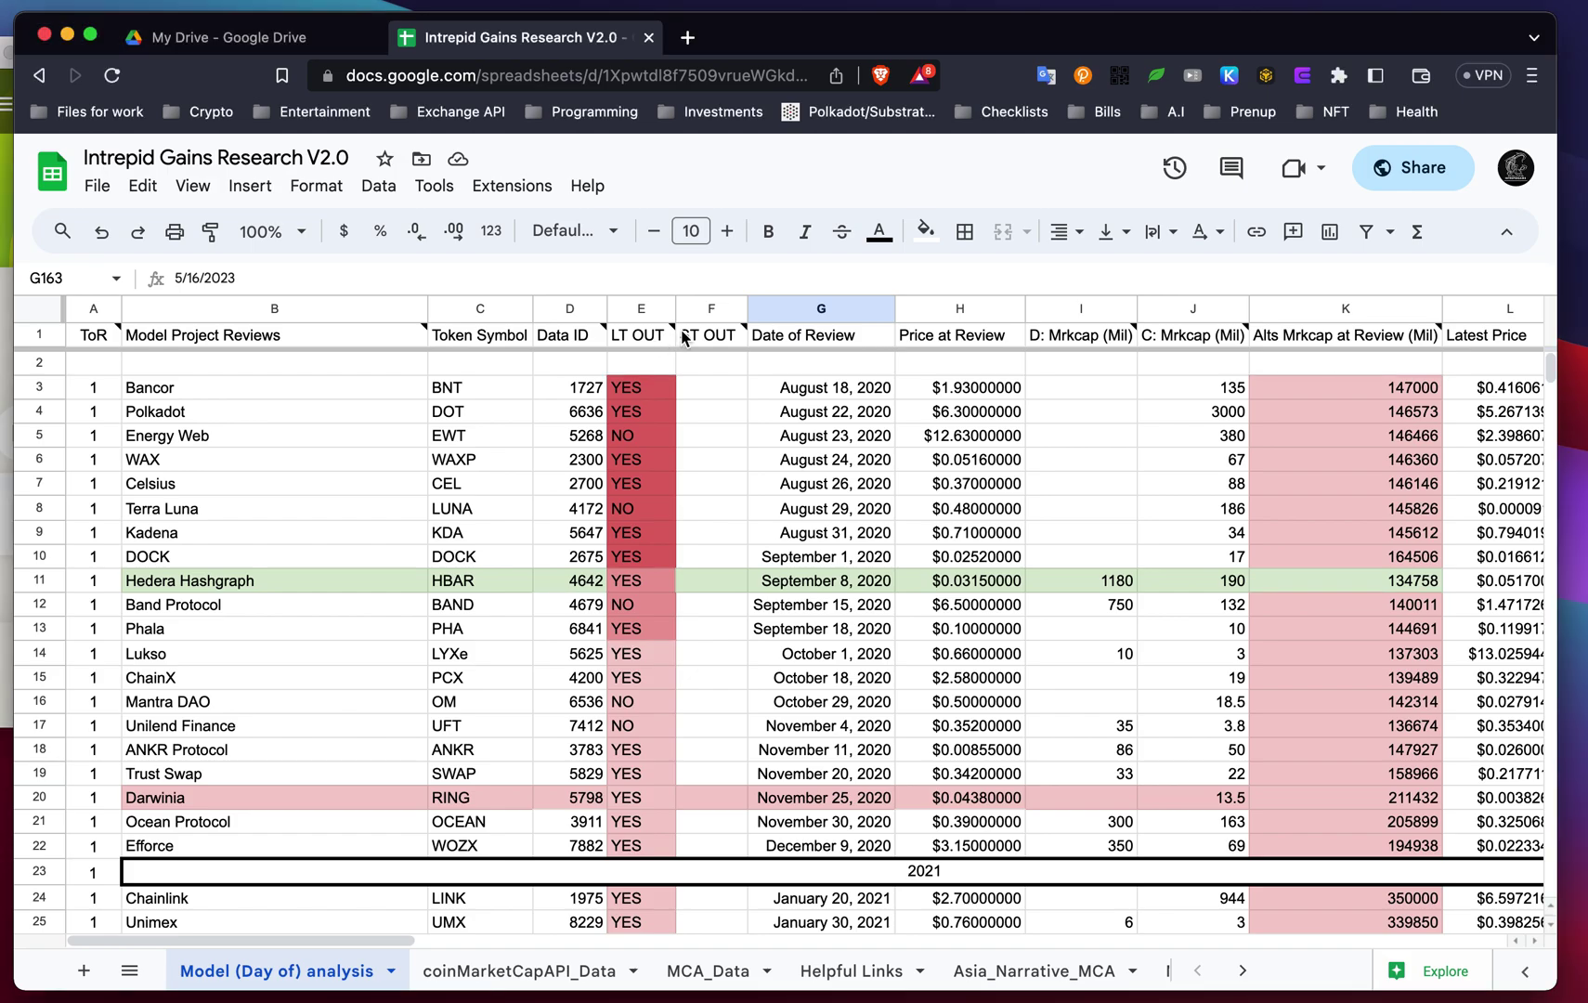
{"action": "mouse_move", "coordinate": [658, 337]}
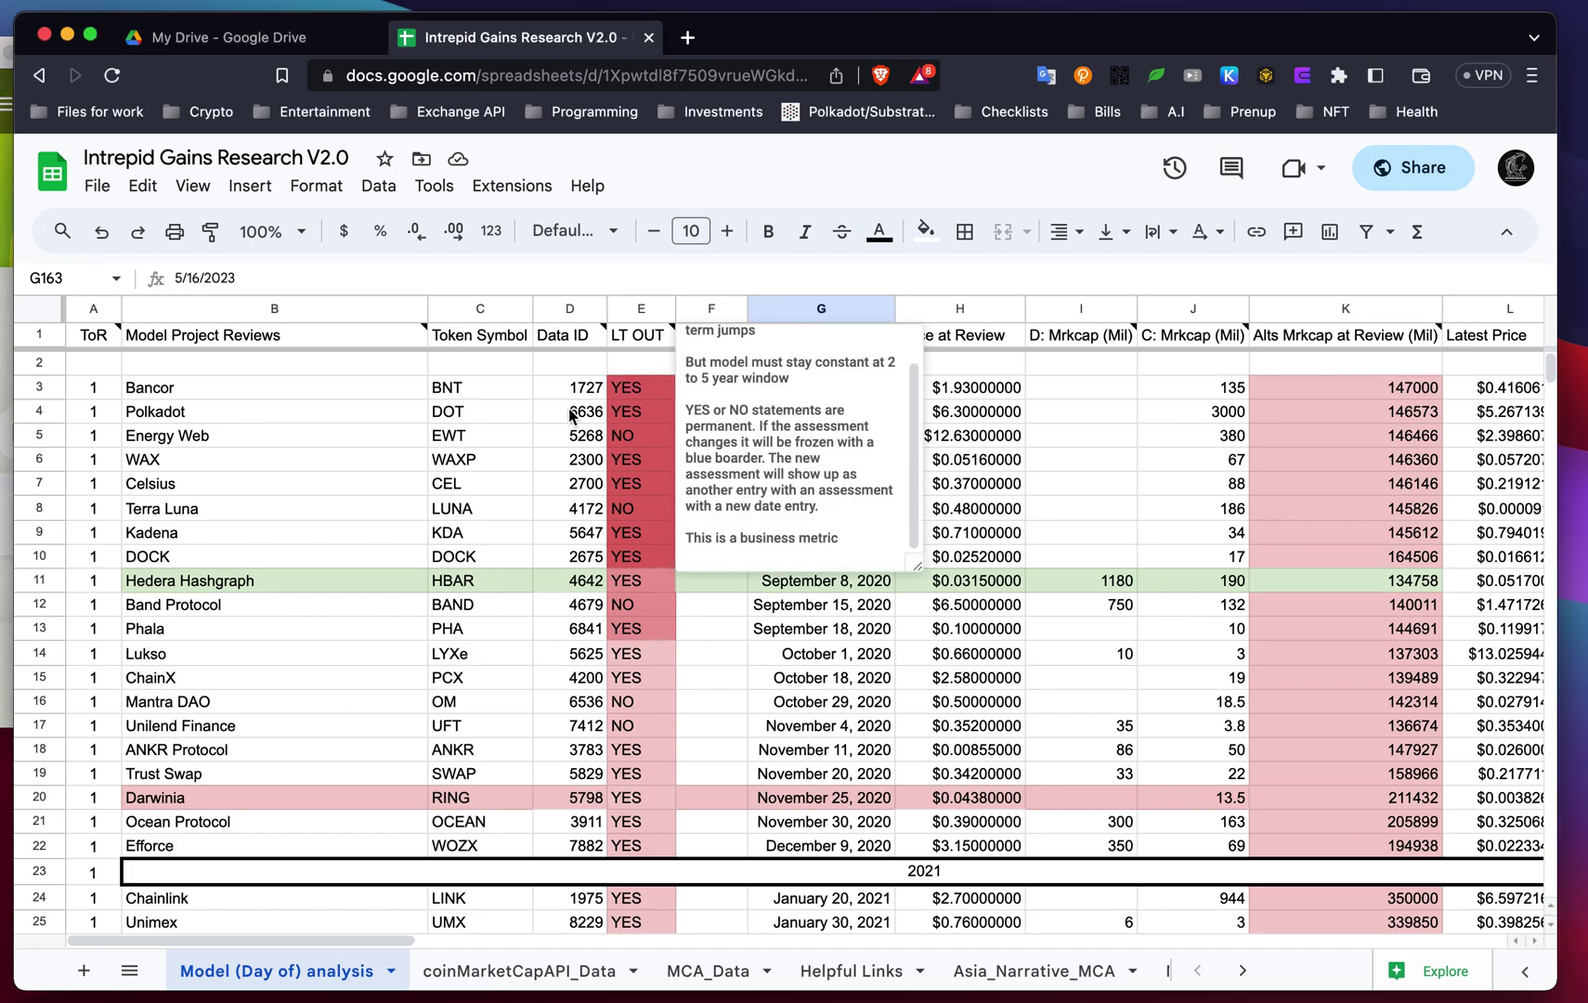
{"action": "left_click", "coordinate": [639, 485]}
{"action": "mouse_move", "coordinate": [656, 338]}
{"action": "left_click", "coordinate": [361, 554]}
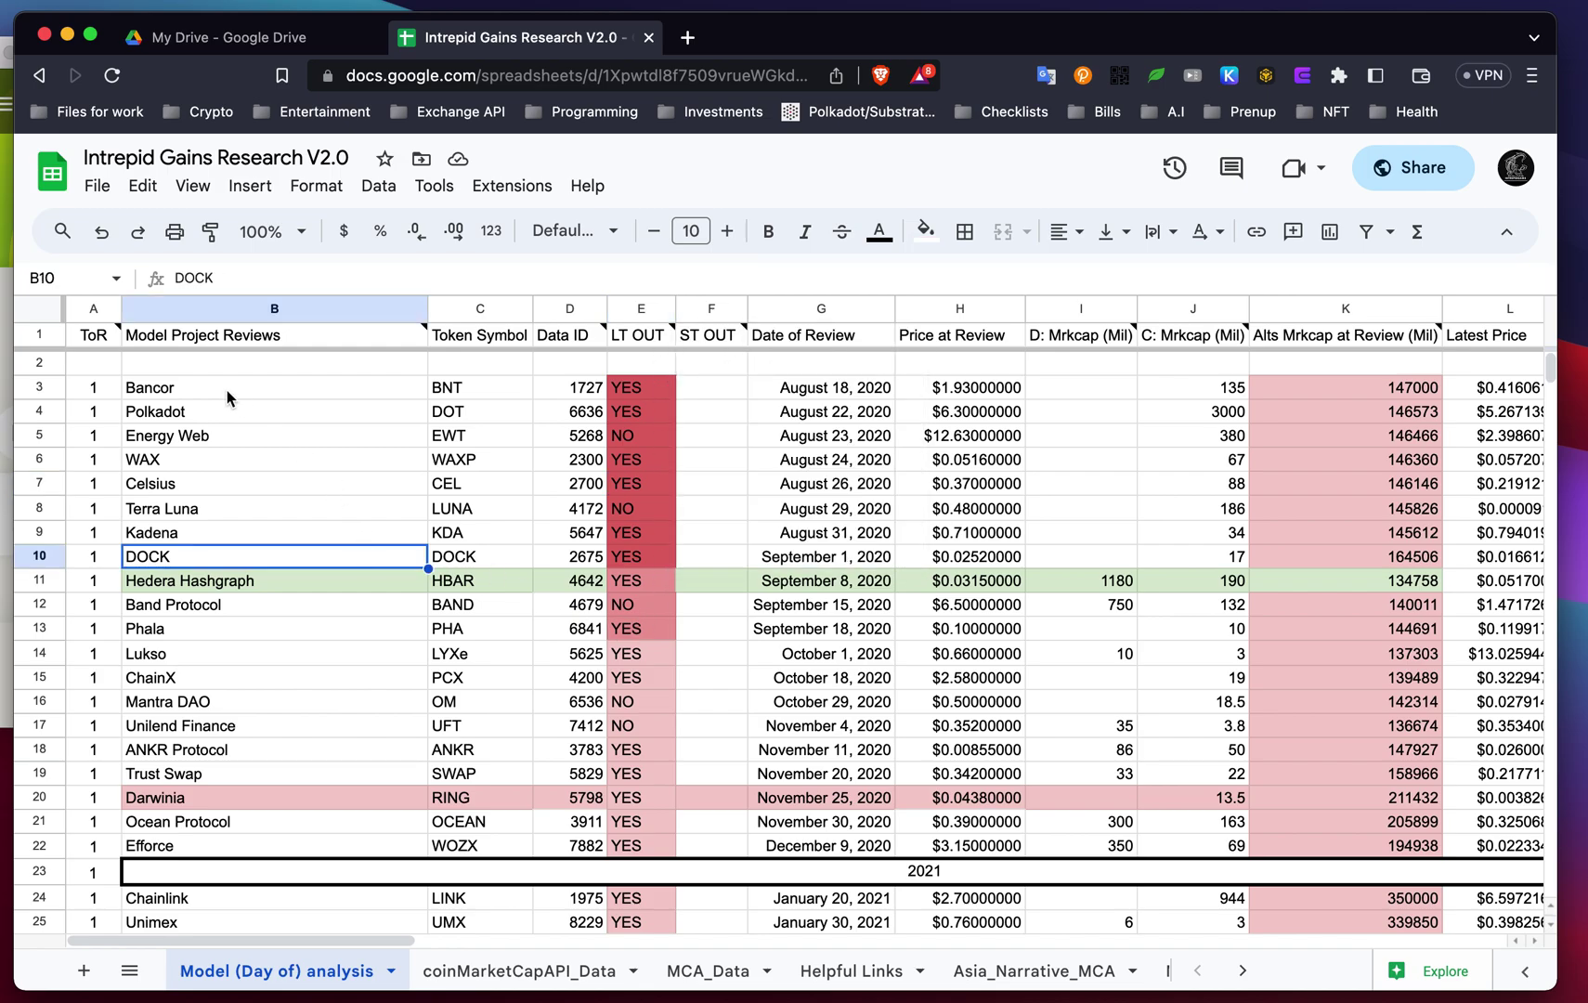
{"action": "left_click", "coordinate": [1107, 393]}
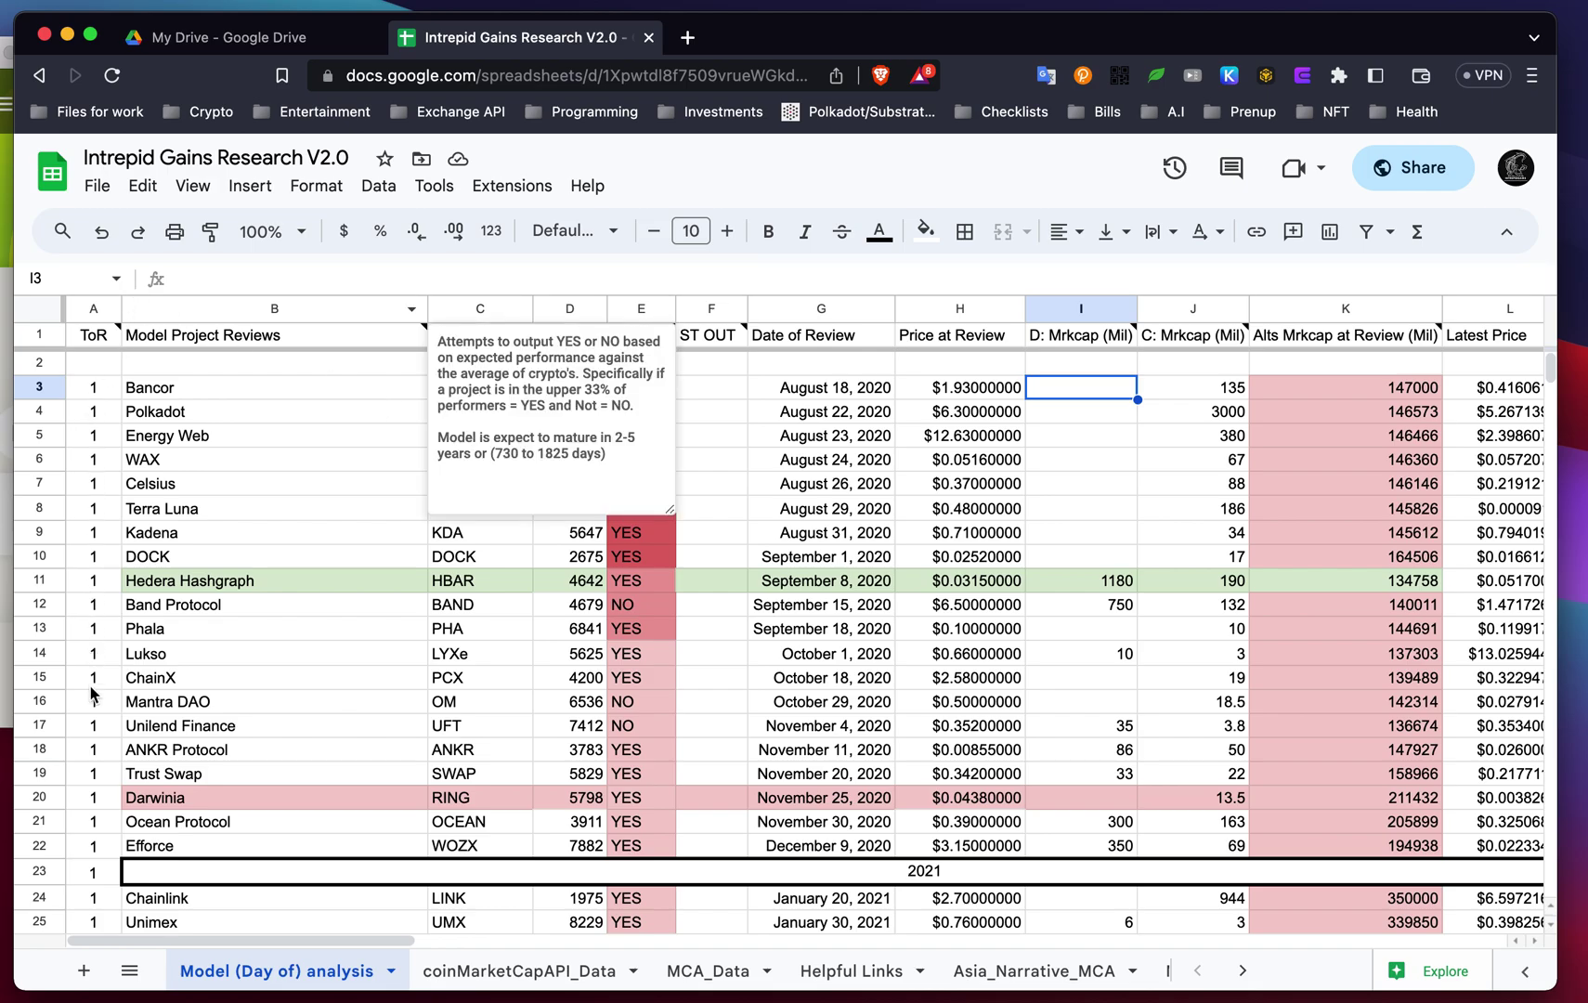
Read the ToR note and check the ToR values for ChainX, Octopus Network and Arweave.
{"action": "left_click", "coordinate": [247, 679]}
{"action": "scroll", "coordinate": [246, 681], "scroll_direction": "down", "scroll_amount": 10}
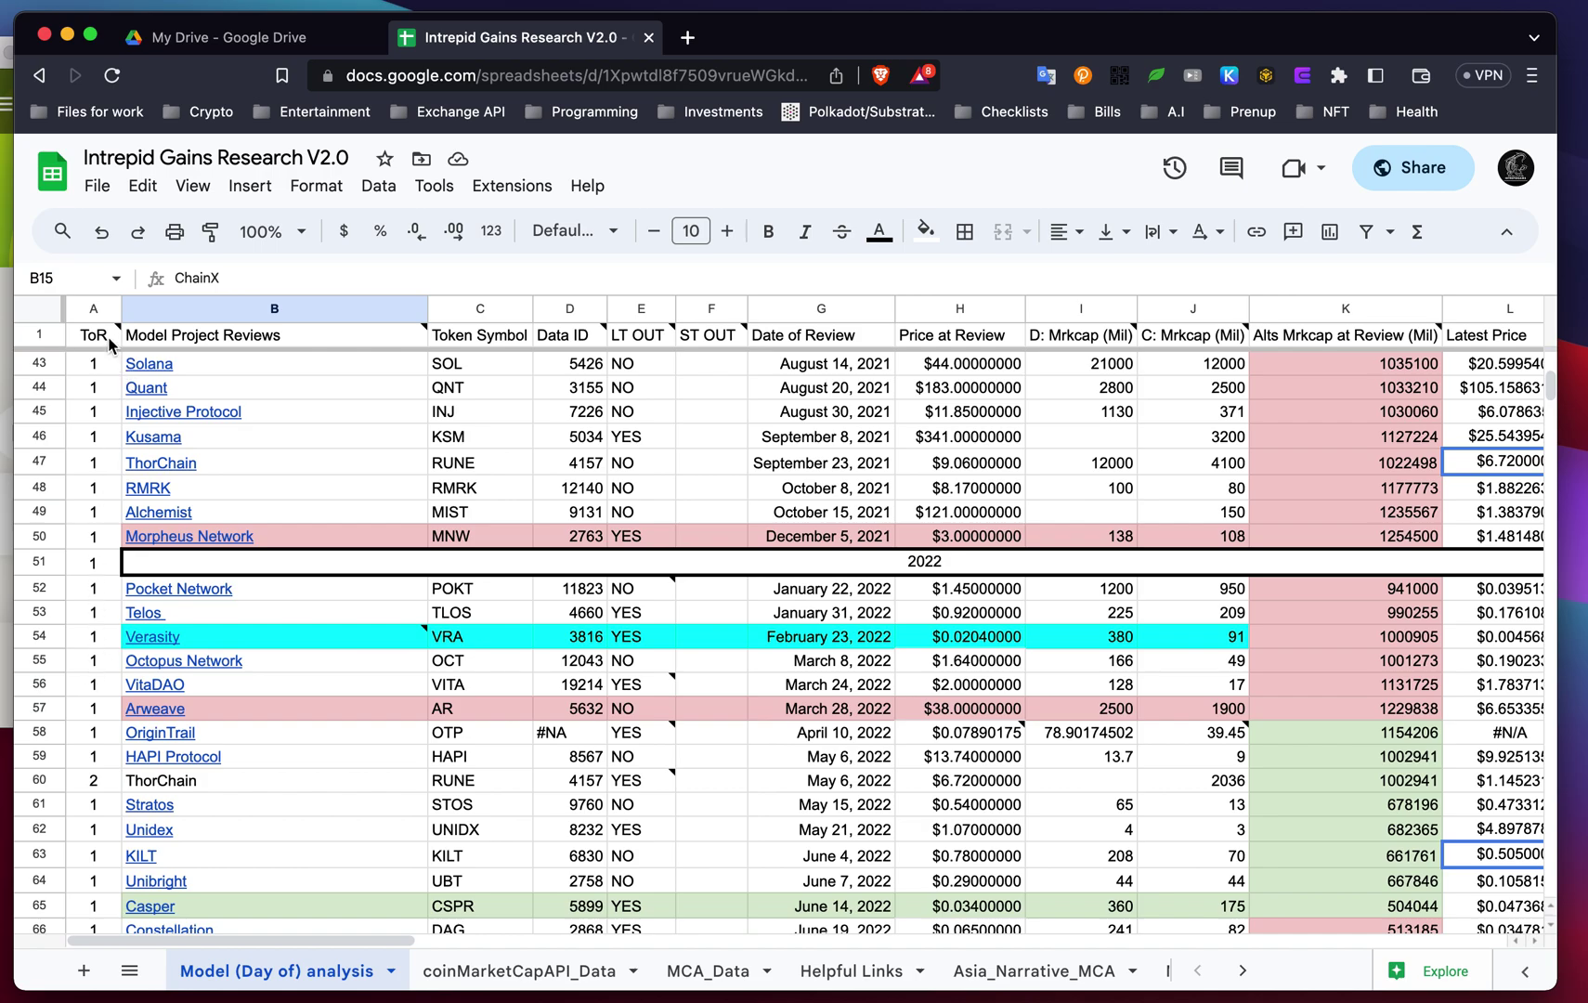
{"action": "mouse_move", "coordinate": [108, 345]}
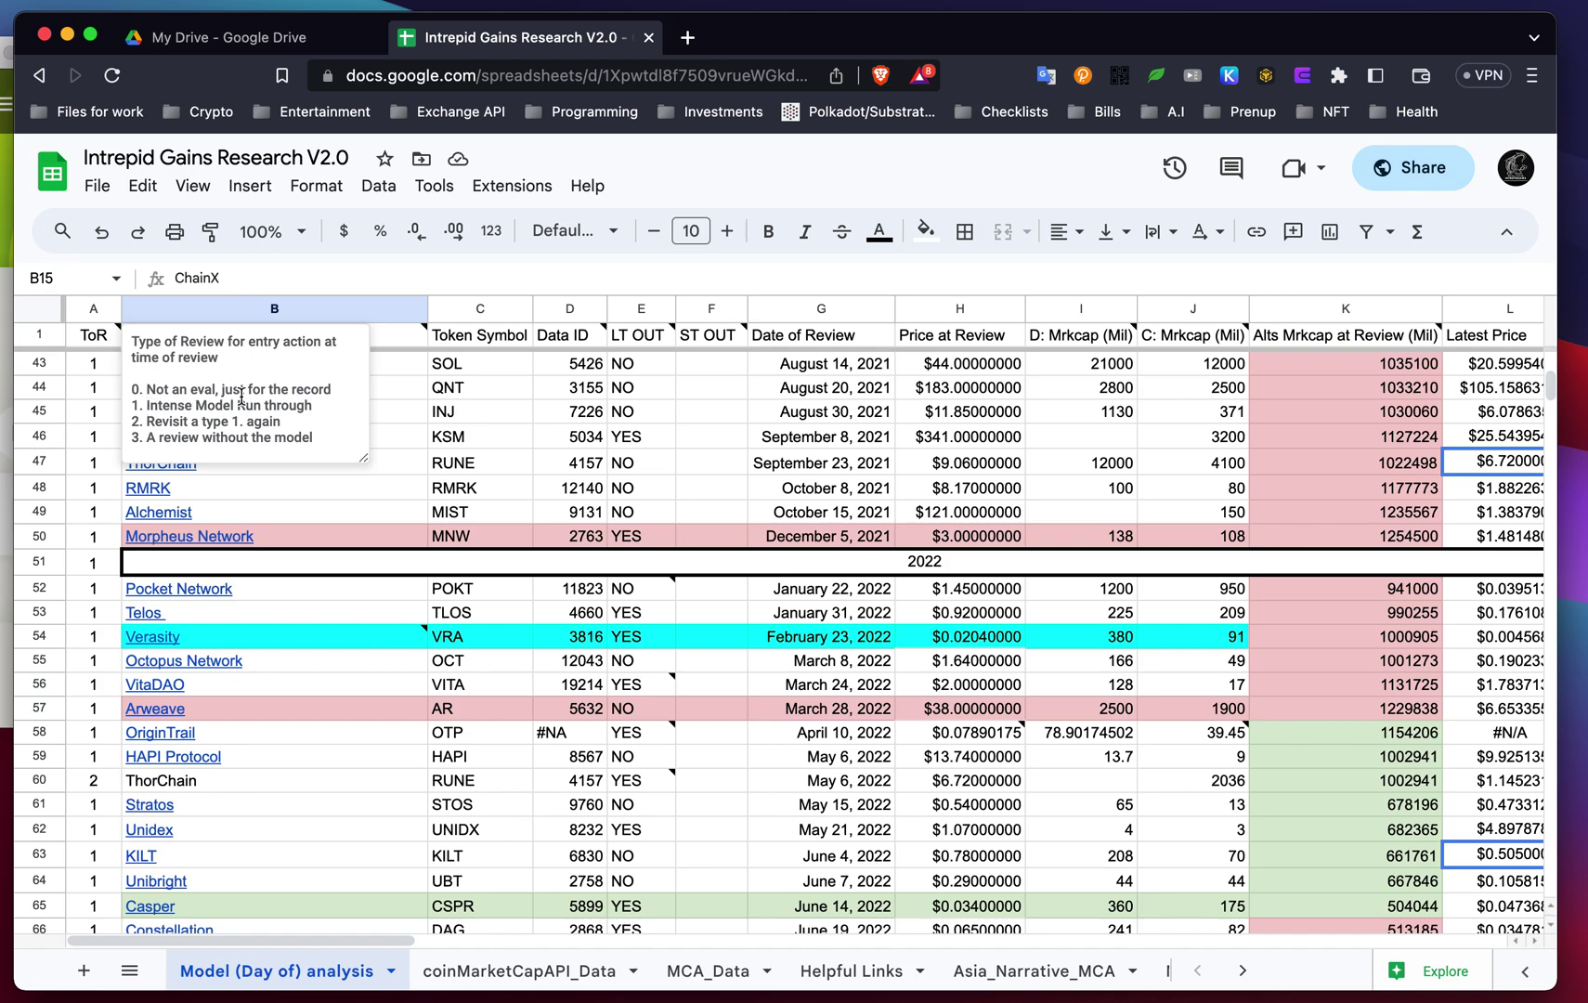
{"action": "left_click", "coordinate": [107, 659]}
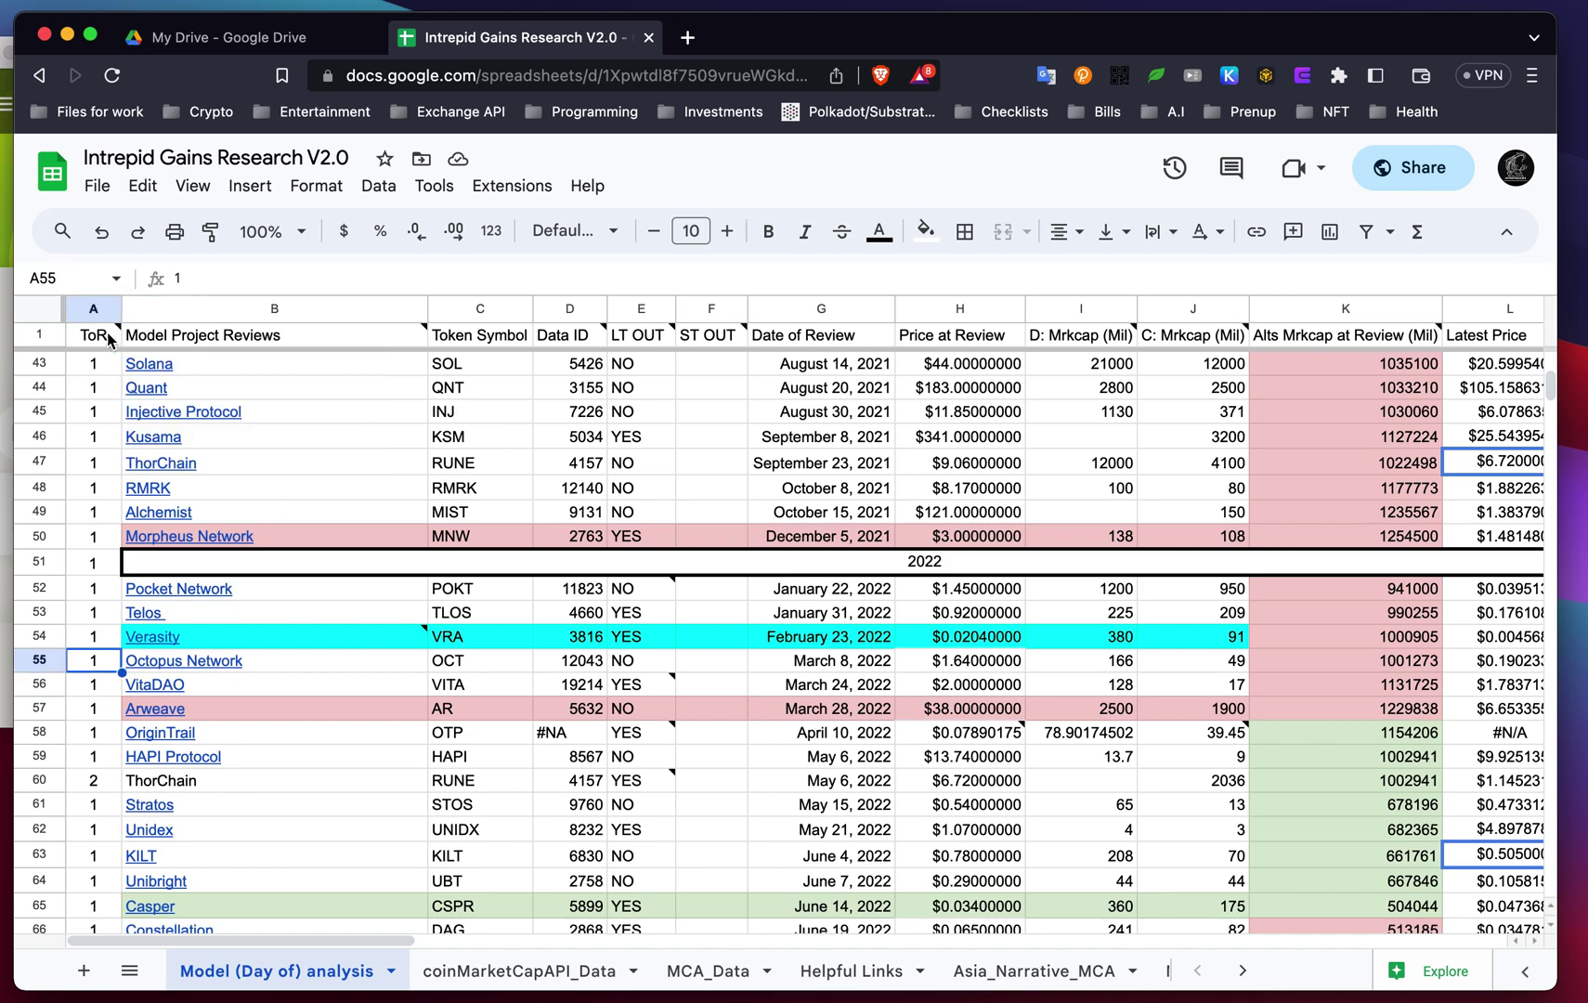
{"action": "mouse_move", "coordinate": [107, 334]}
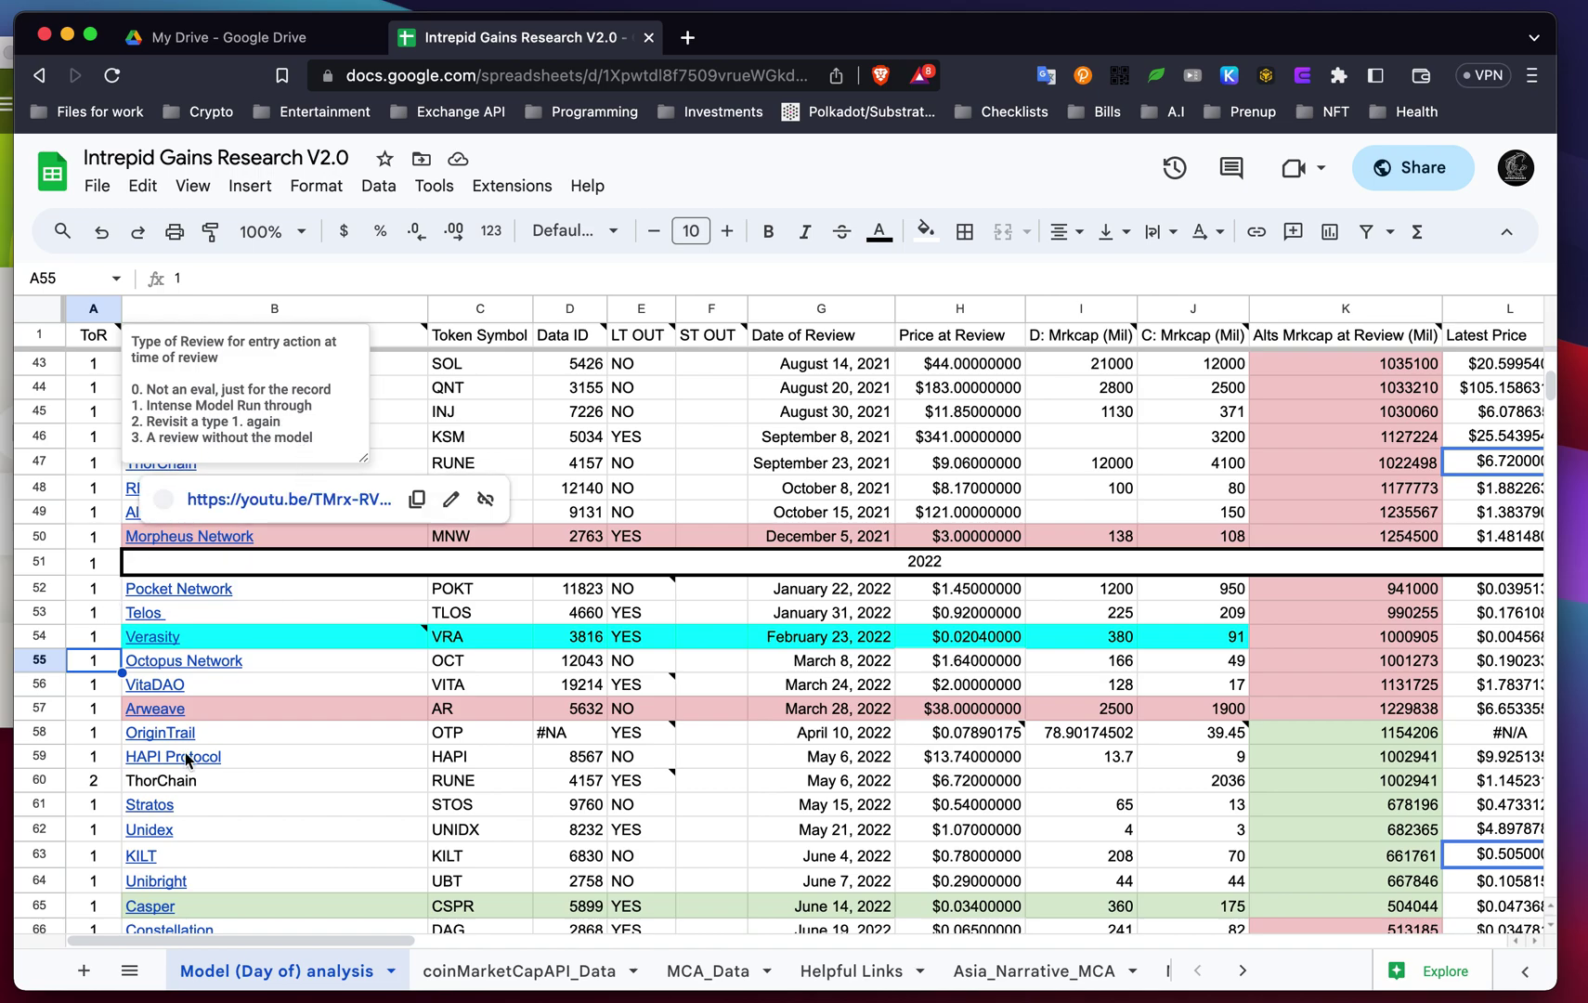
{"action": "left_click", "coordinate": [89, 710]}
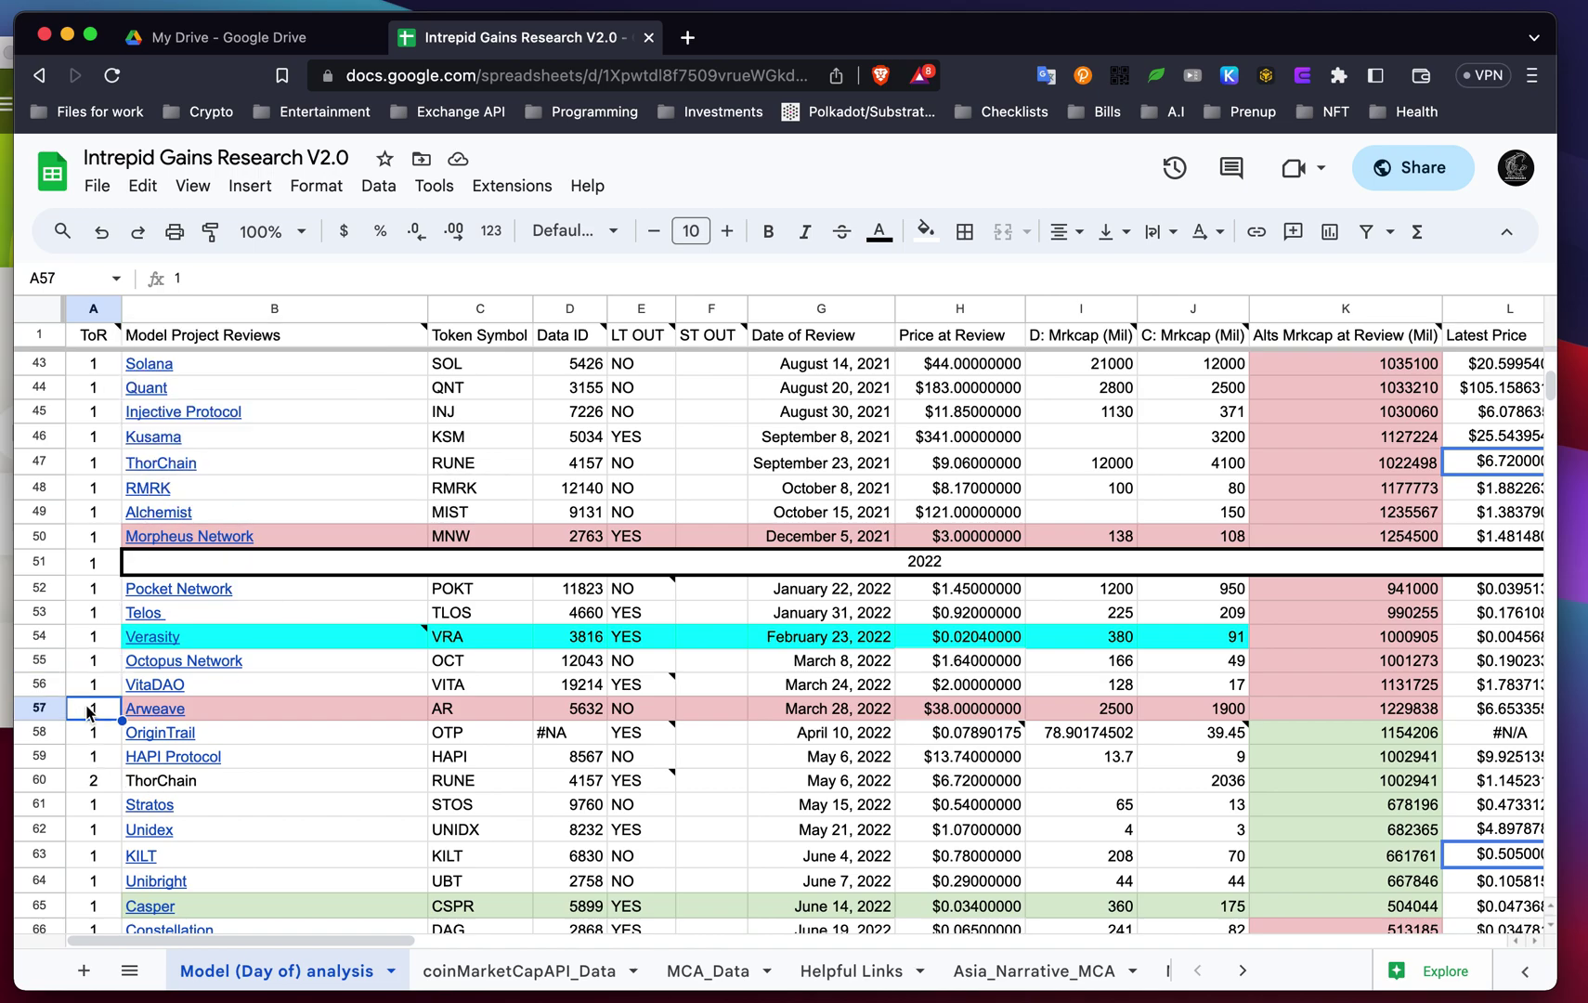
{"action": "scroll", "coordinate": [89, 711], "scroll_direction": "down", "scroll_amount": 20}
Scroll up through the 2023 reviews and MCA-grouped projects.
{"action": "scroll", "coordinate": [90, 710], "scroll_direction": "up", "scroll_amount": 7}
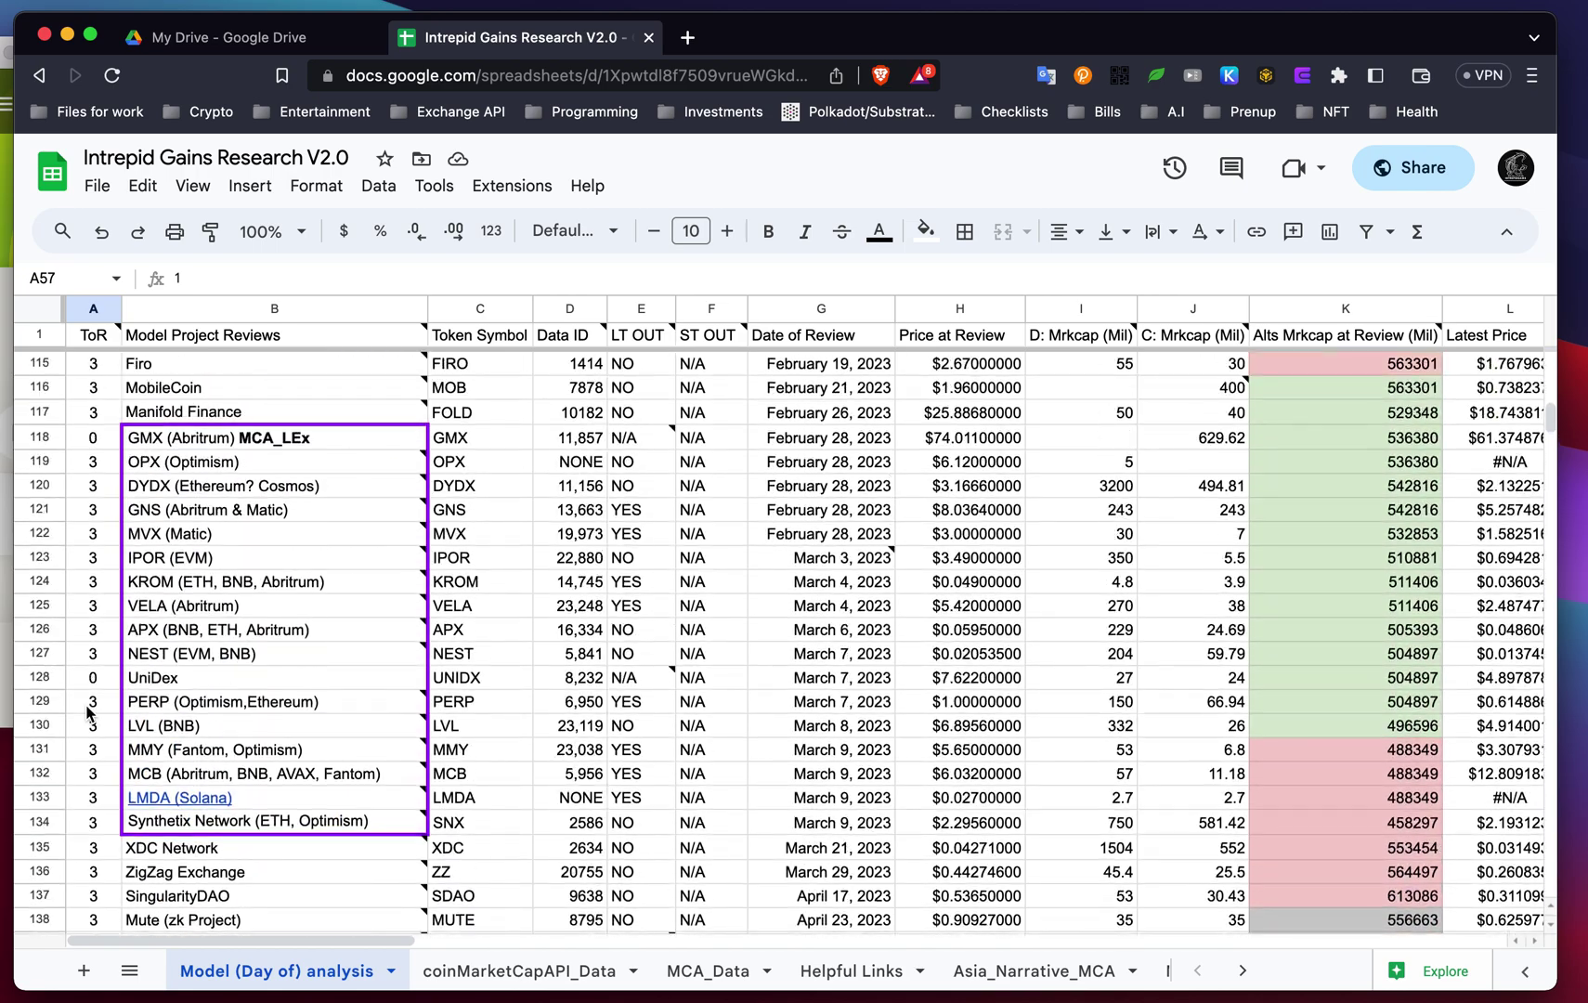
{"action": "scroll", "coordinate": [89, 711], "scroll_direction": "up", "scroll_amount": 2}
{"action": "scroll", "coordinate": [89, 712], "scroll_direction": "up", "scroll_amount": 2}
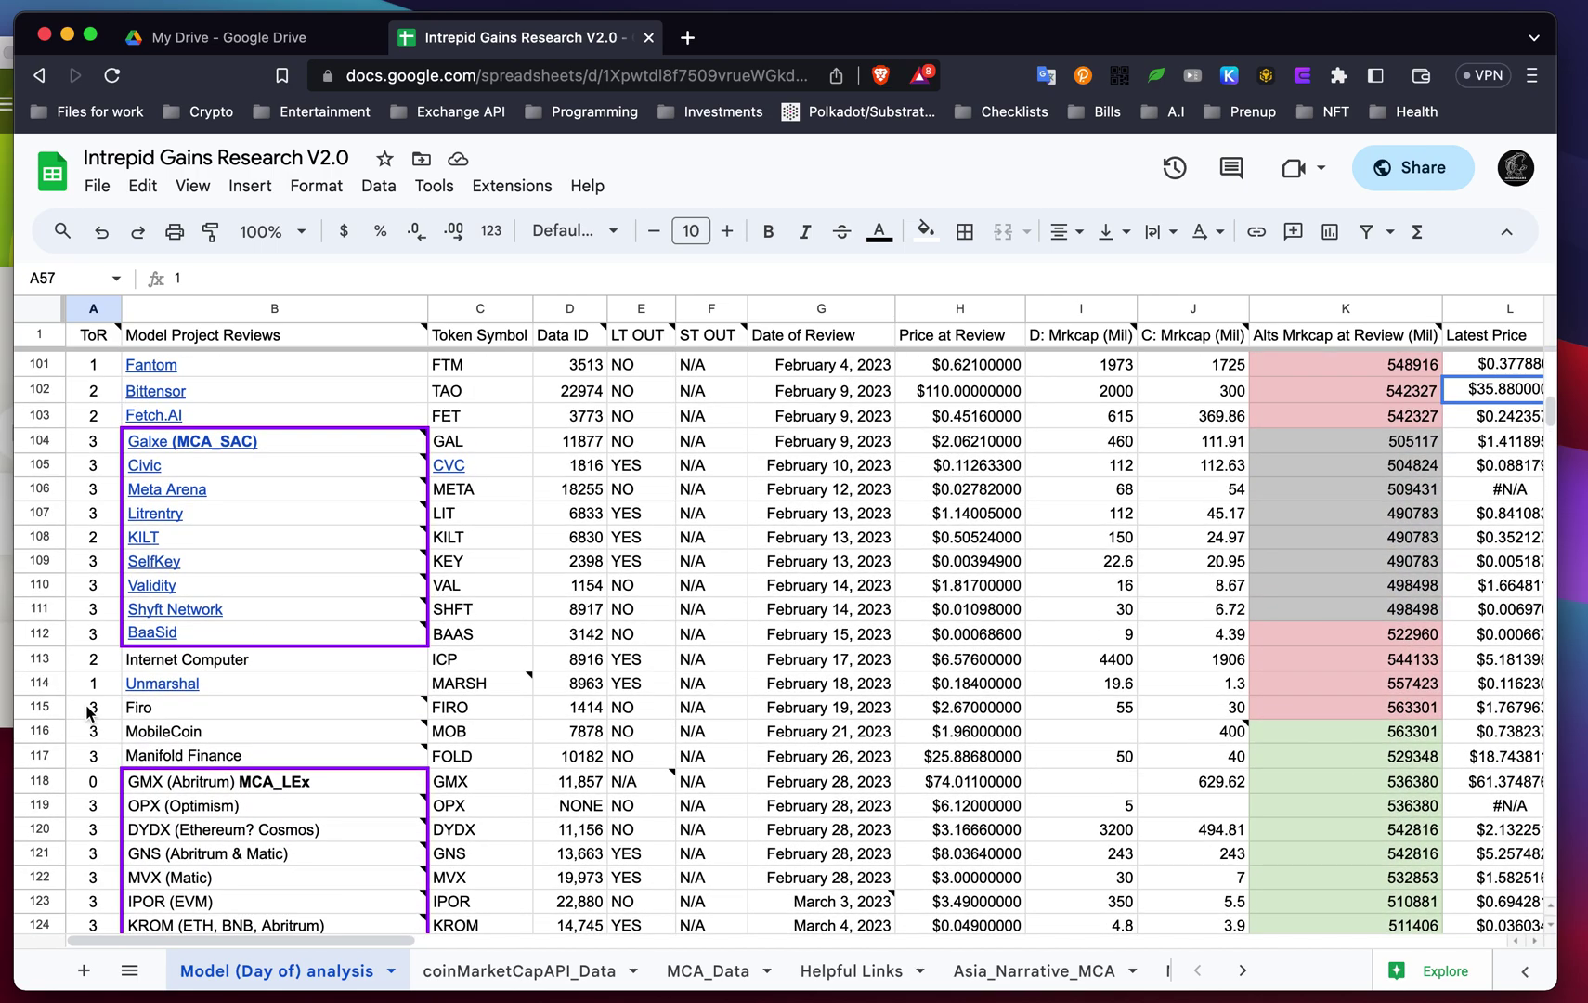
{"action": "scroll", "coordinate": [412, 712], "scroll_direction": "up", "scroll_amount": 2}
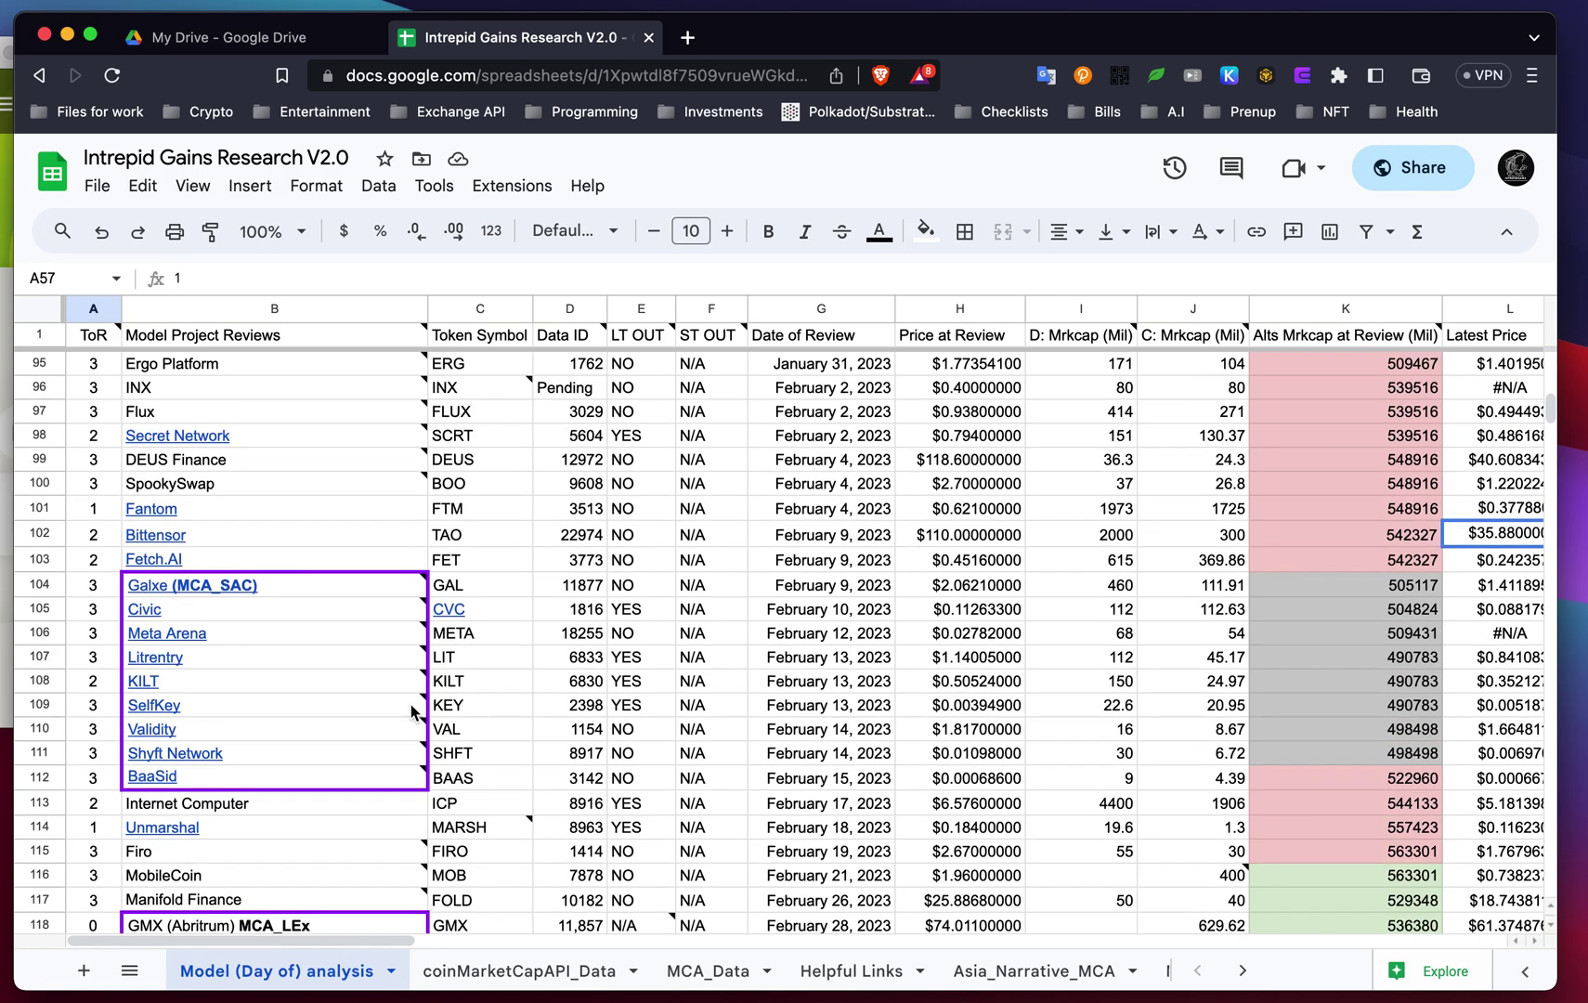
{"action": "scroll", "coordinate": [411, 712], "scroll_direction": "up", "scroll_amount": 2}
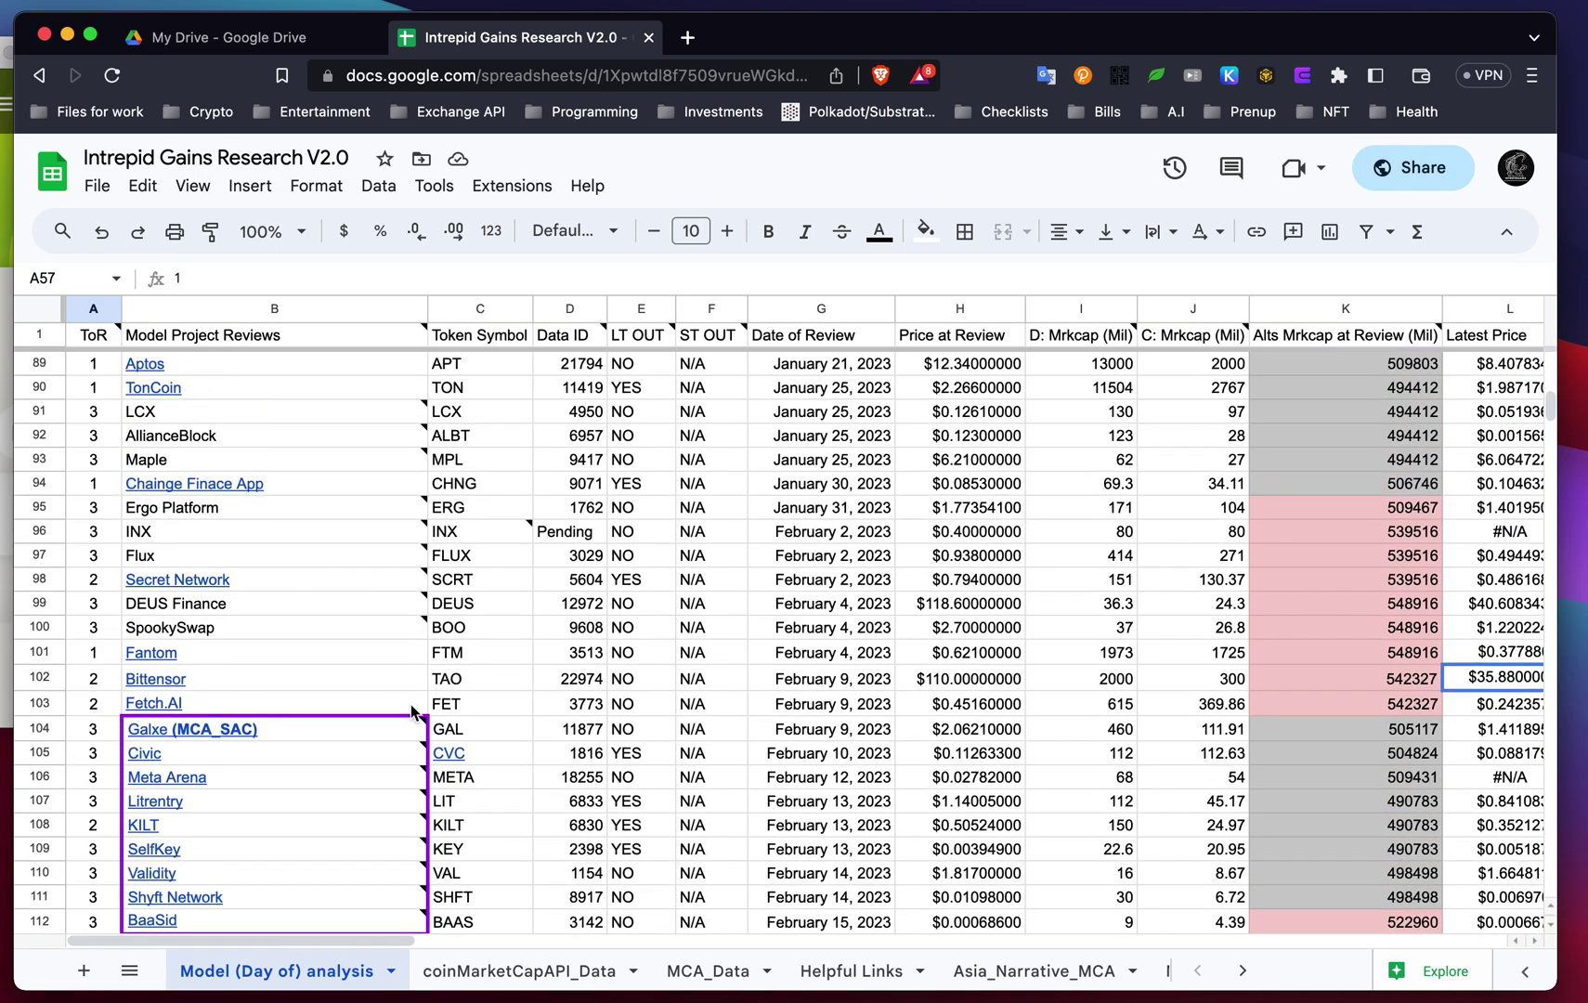
{"action": "scroll", "coordinate": [412, 712], "scroll_direction": "up", "scroll_amount": 1}
{"action": "scroll", "coordinate": [414, 712], "scroll_direction": "down", "scroll_amount": 1}
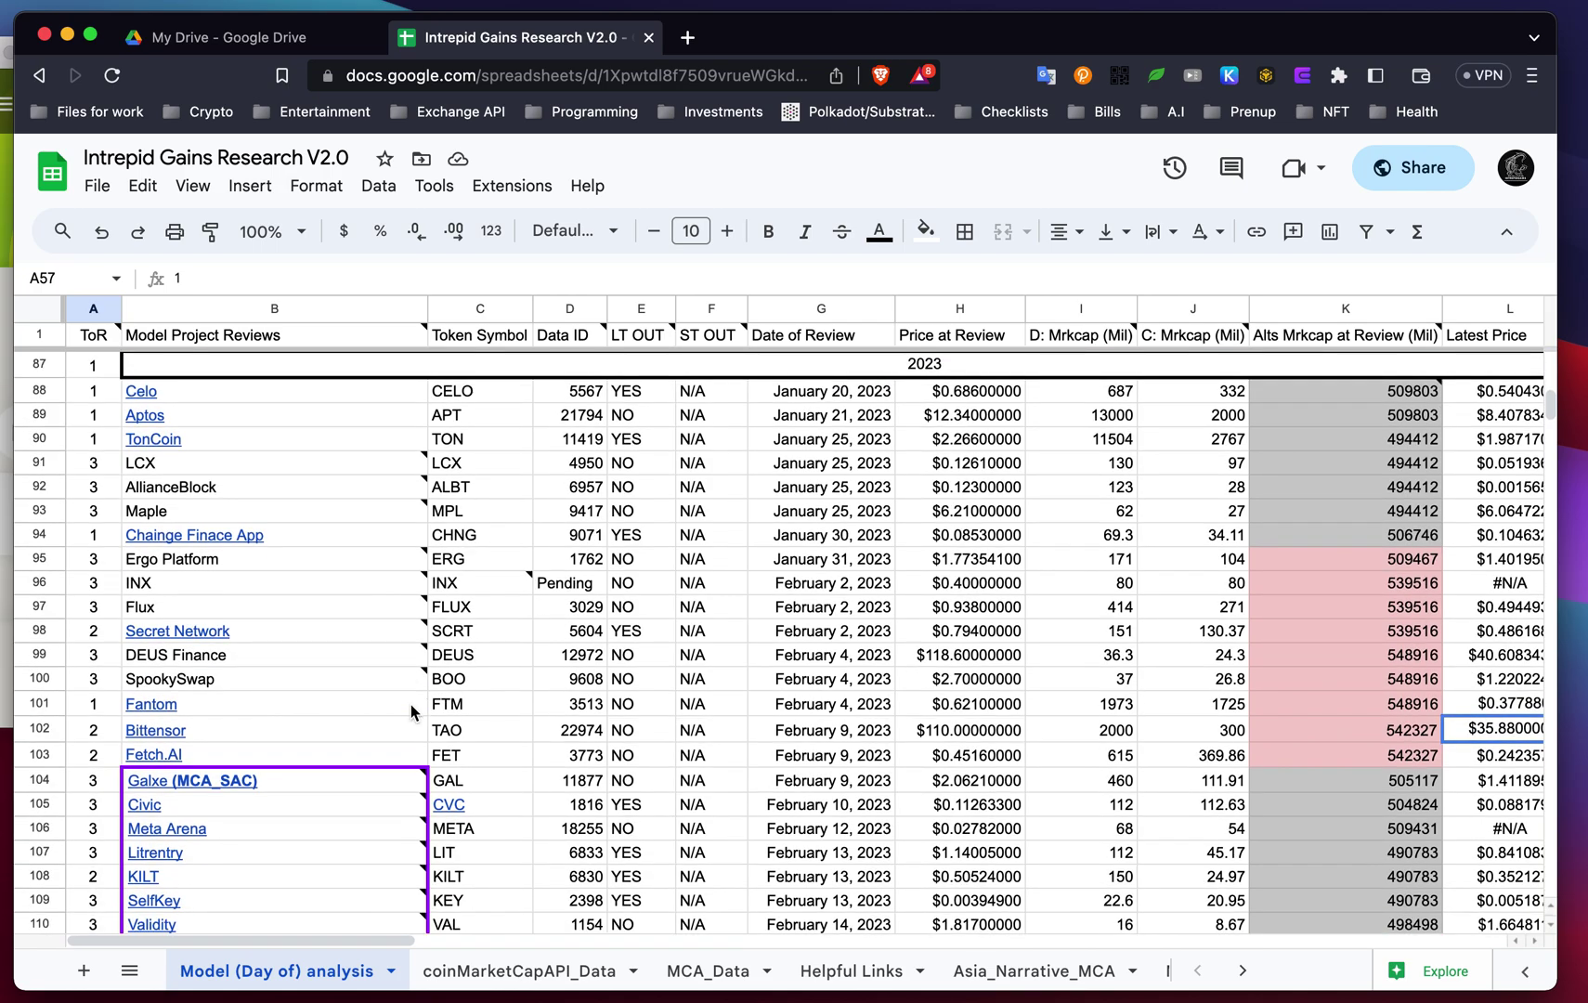
{"action": "scroll", "coordinate": [343, 585], "scroll_direction": "up", "scroll_amount": 1}
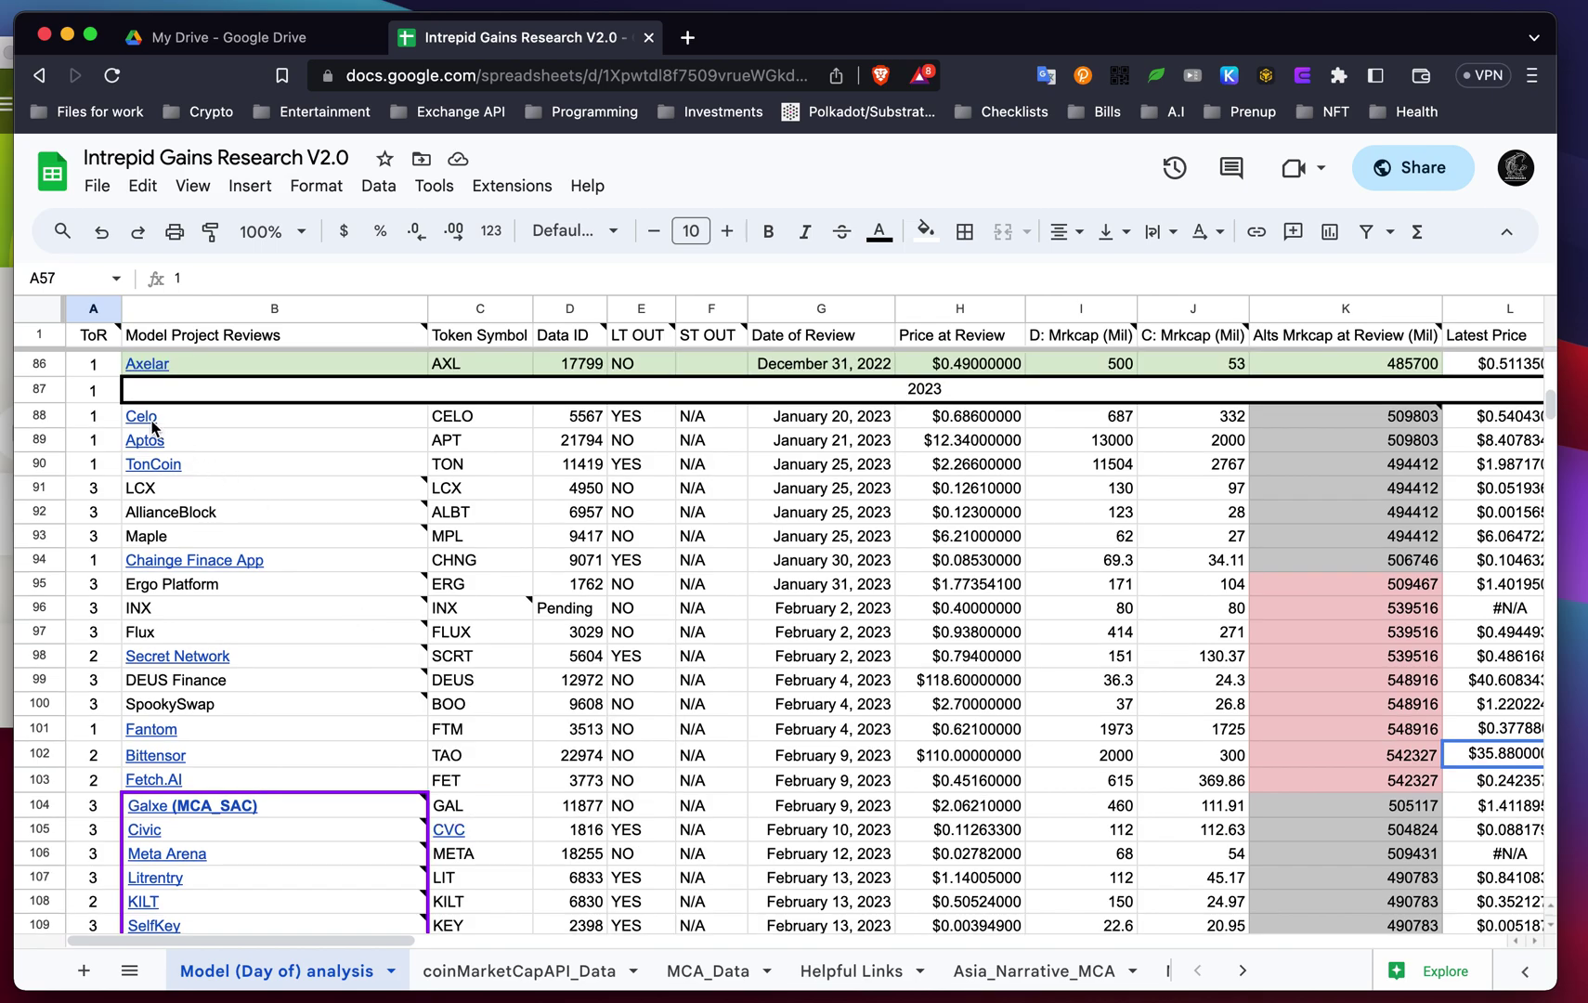
Preview the cell notes and link previews, then settle back at row 2.
{"action": "mouse_move", "coordinate": [153, 427]}
{"action": "mouse_move", "coordinate": [363, 671]}
{"action": "scroll", "coordinate": [361, 667], "scroll_direction": "down", "scroll_amount": 10}
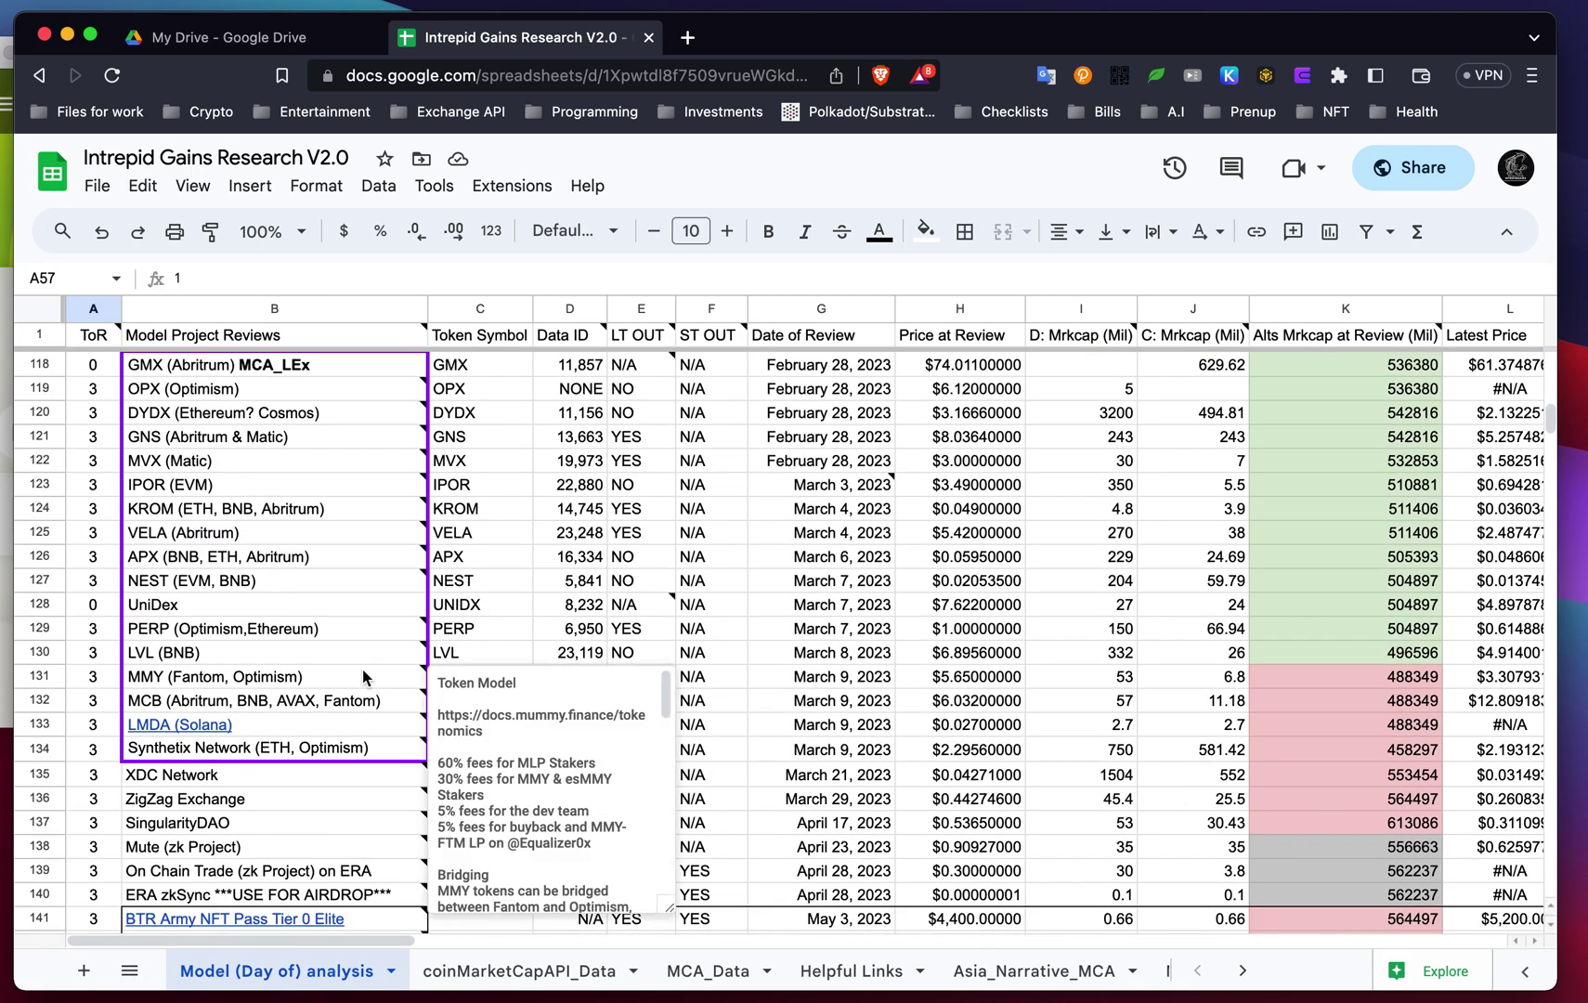
{"action": "scroll", "coordinate": [362, 669], "scroll_direction": "up", "scroll_amount": 1}
{"action": "scroll", "coordinate": [362, 669], "scroll_direction": "down", "scroll_amount": 6}
{"action": "scroll", "coordinate": [362, 669], "scroll_direction": "down", "scroll_amount": 2}
{"action": "scroll", "coordinate": [363, 669], "scroll_direction": "up", "scroll_amount": 20}
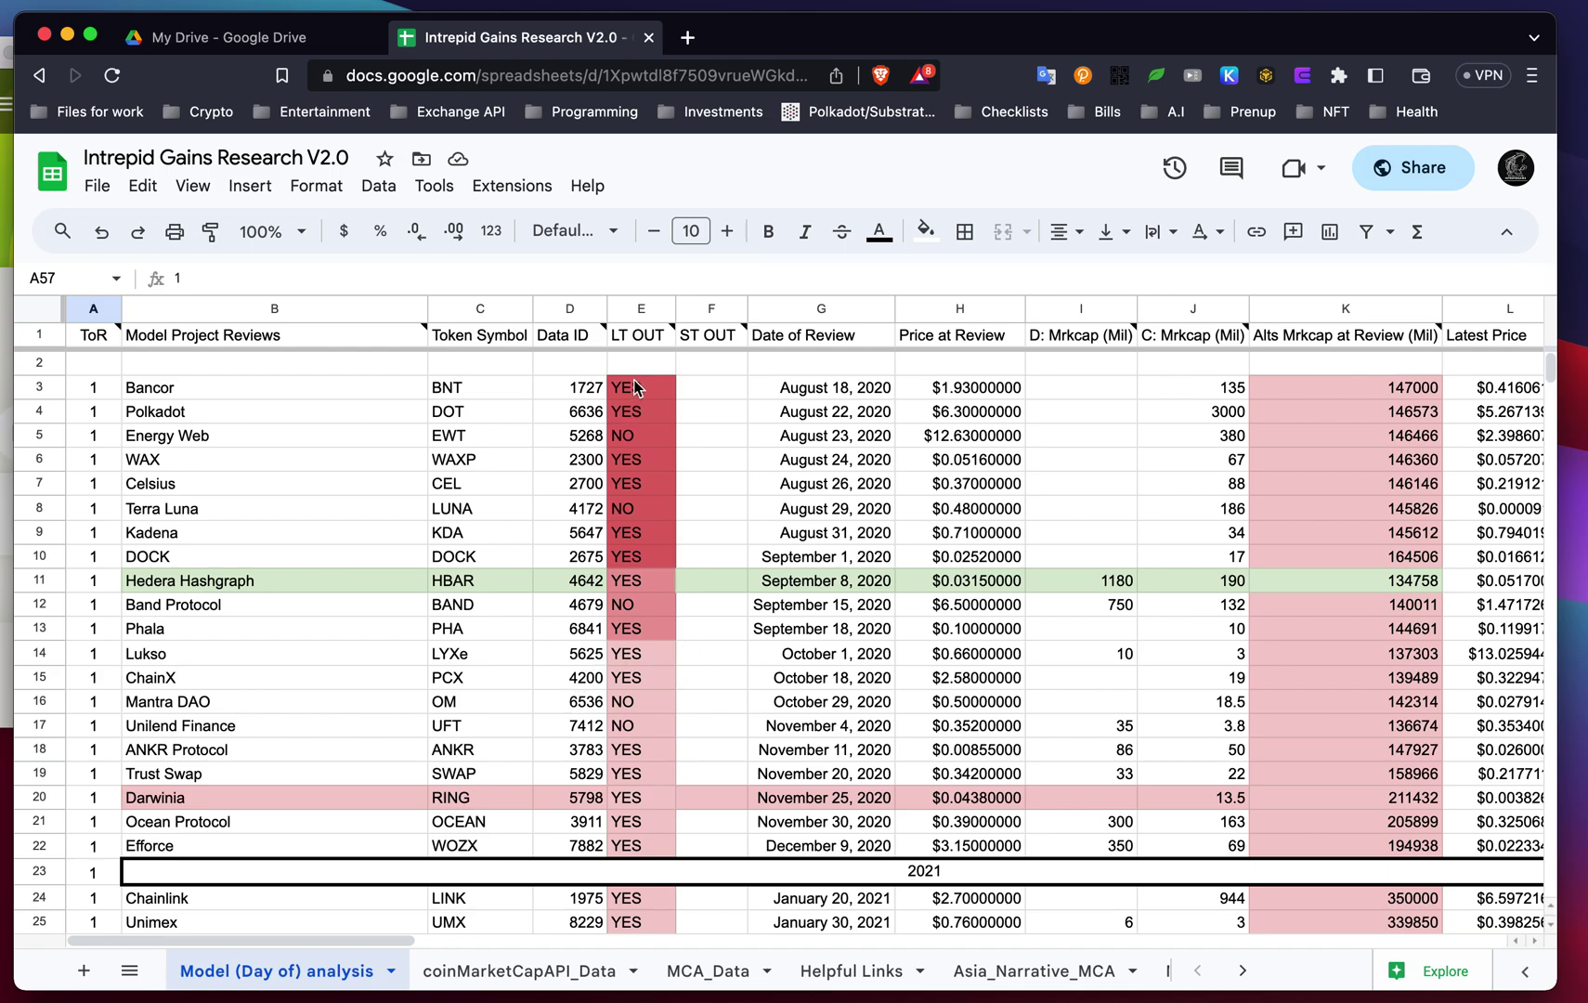
Read the ST OUT note against Mantra DAO's LT OUT NO verdict and empty ST OUT cell.
{"action": "left_click", "coordinate": [674, 701]}
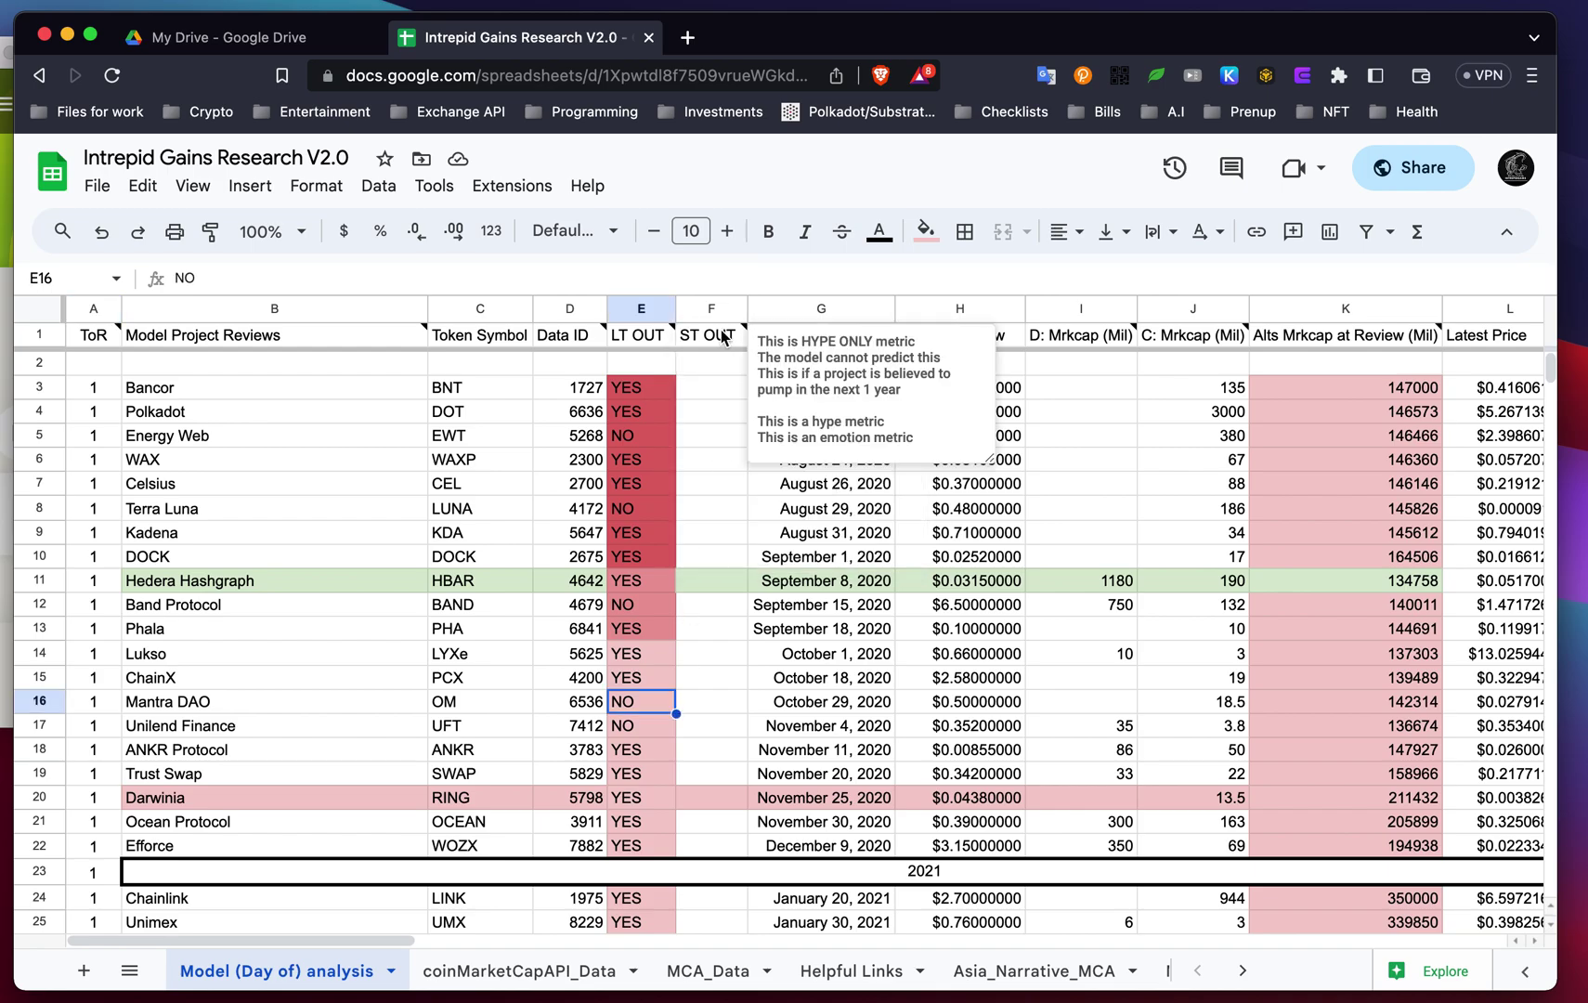
{"action": "mouse_move", "coordinate": [638, 341]}
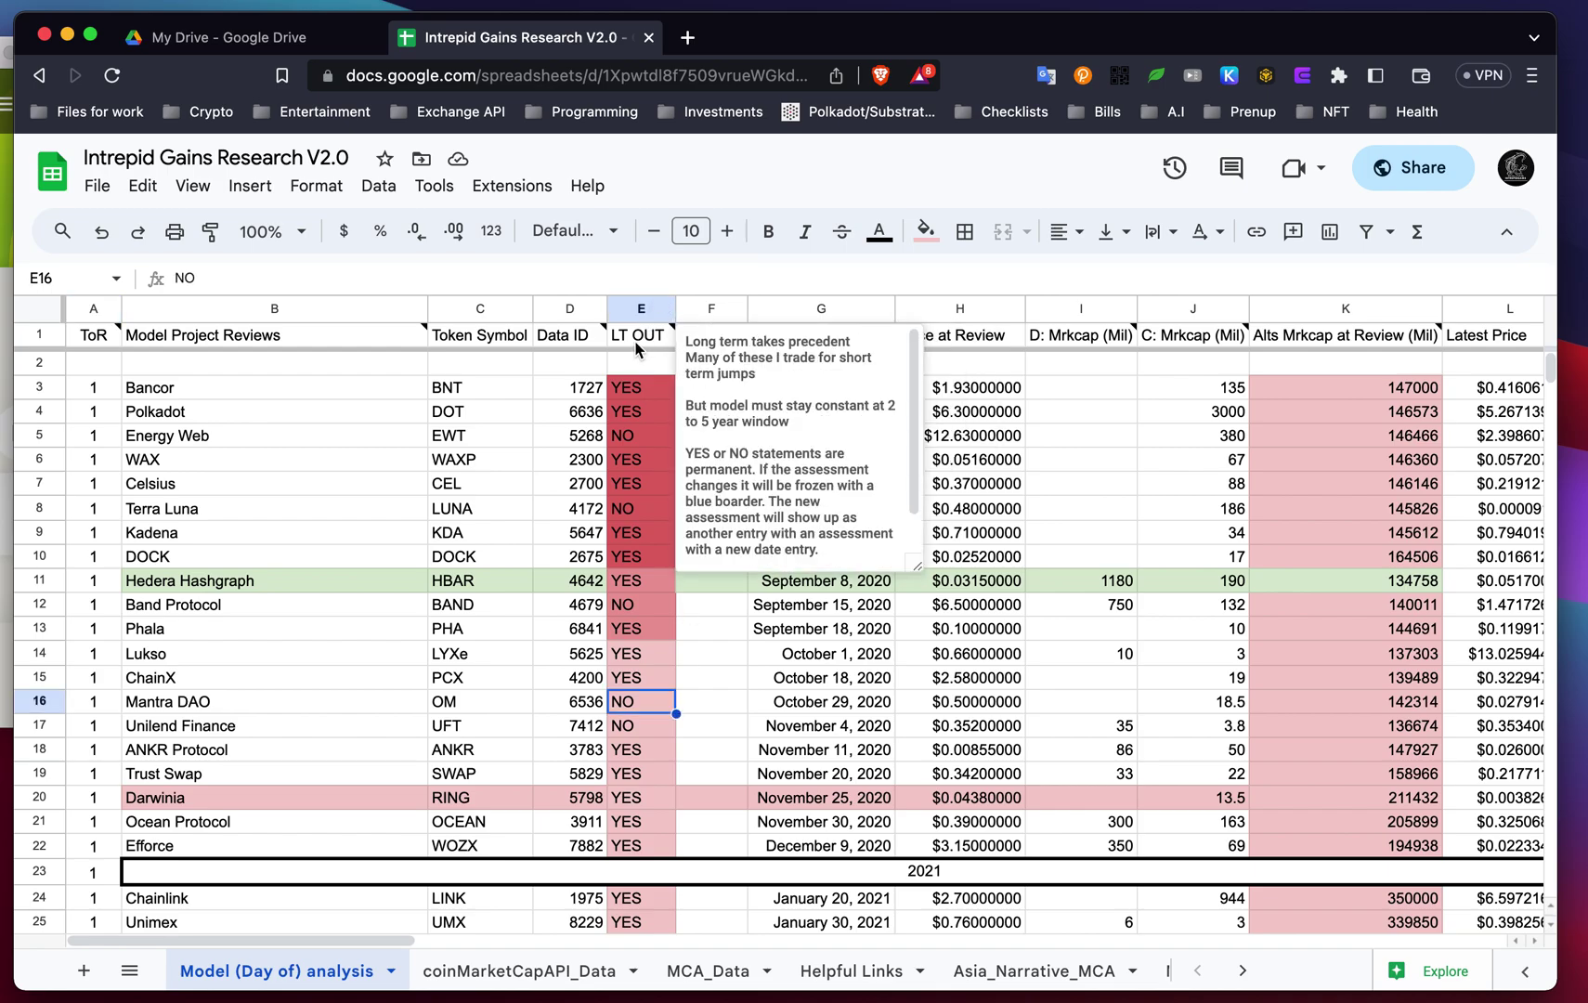
{"action": "left_click", "coordinate": [707, 715]}
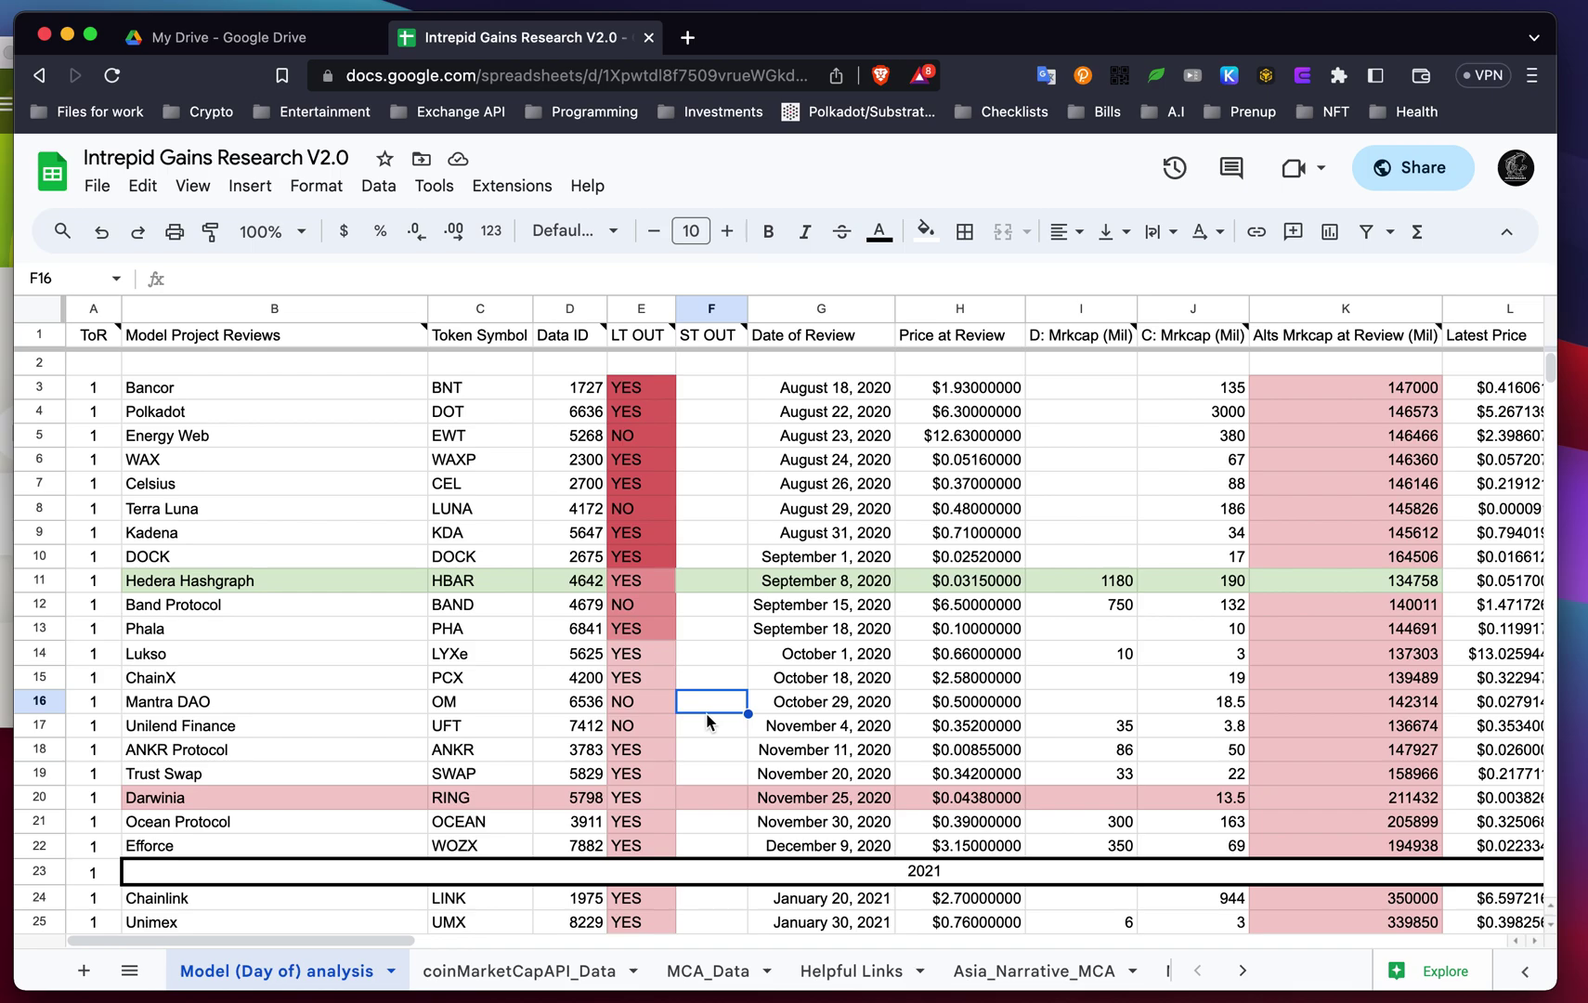
{"action": "scroll", "coordinate": [708, 721], "scroll_direction": "down", "scroll_amount": 20}
{"action": "scroll", "coordinate": [708, 720], "scroll_direction": "up", "scroll_amount": 3}
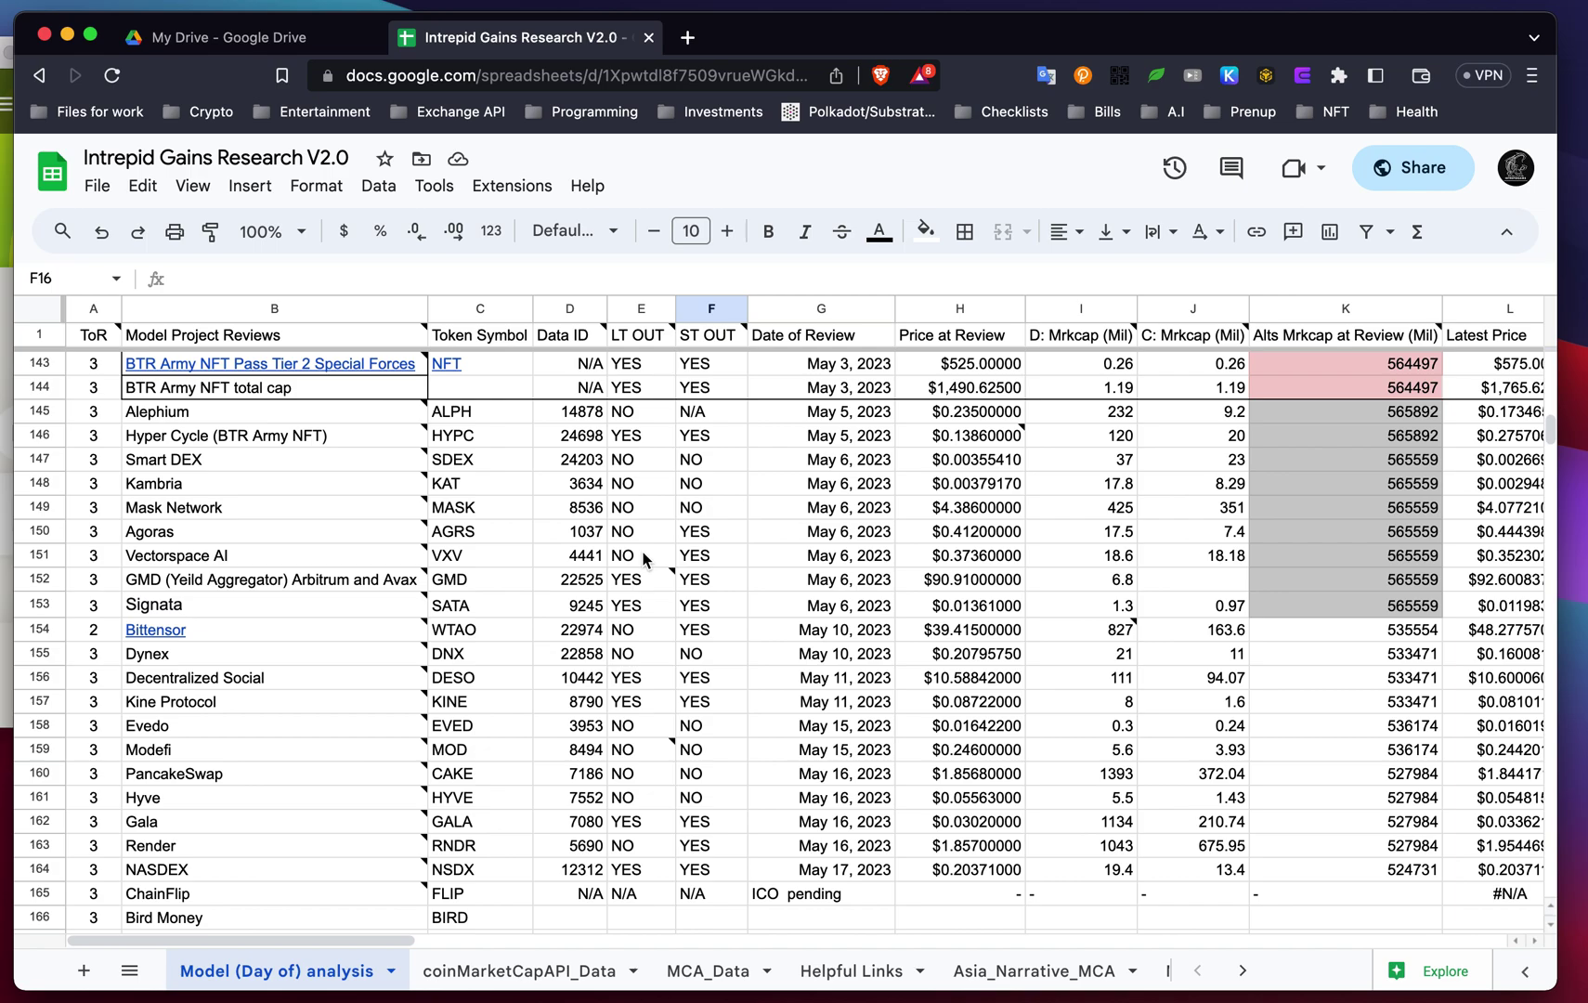
{"action": "scroll", "coordinate": [643, 558], "scroll_direction": "down", "scroll_amount": 10}
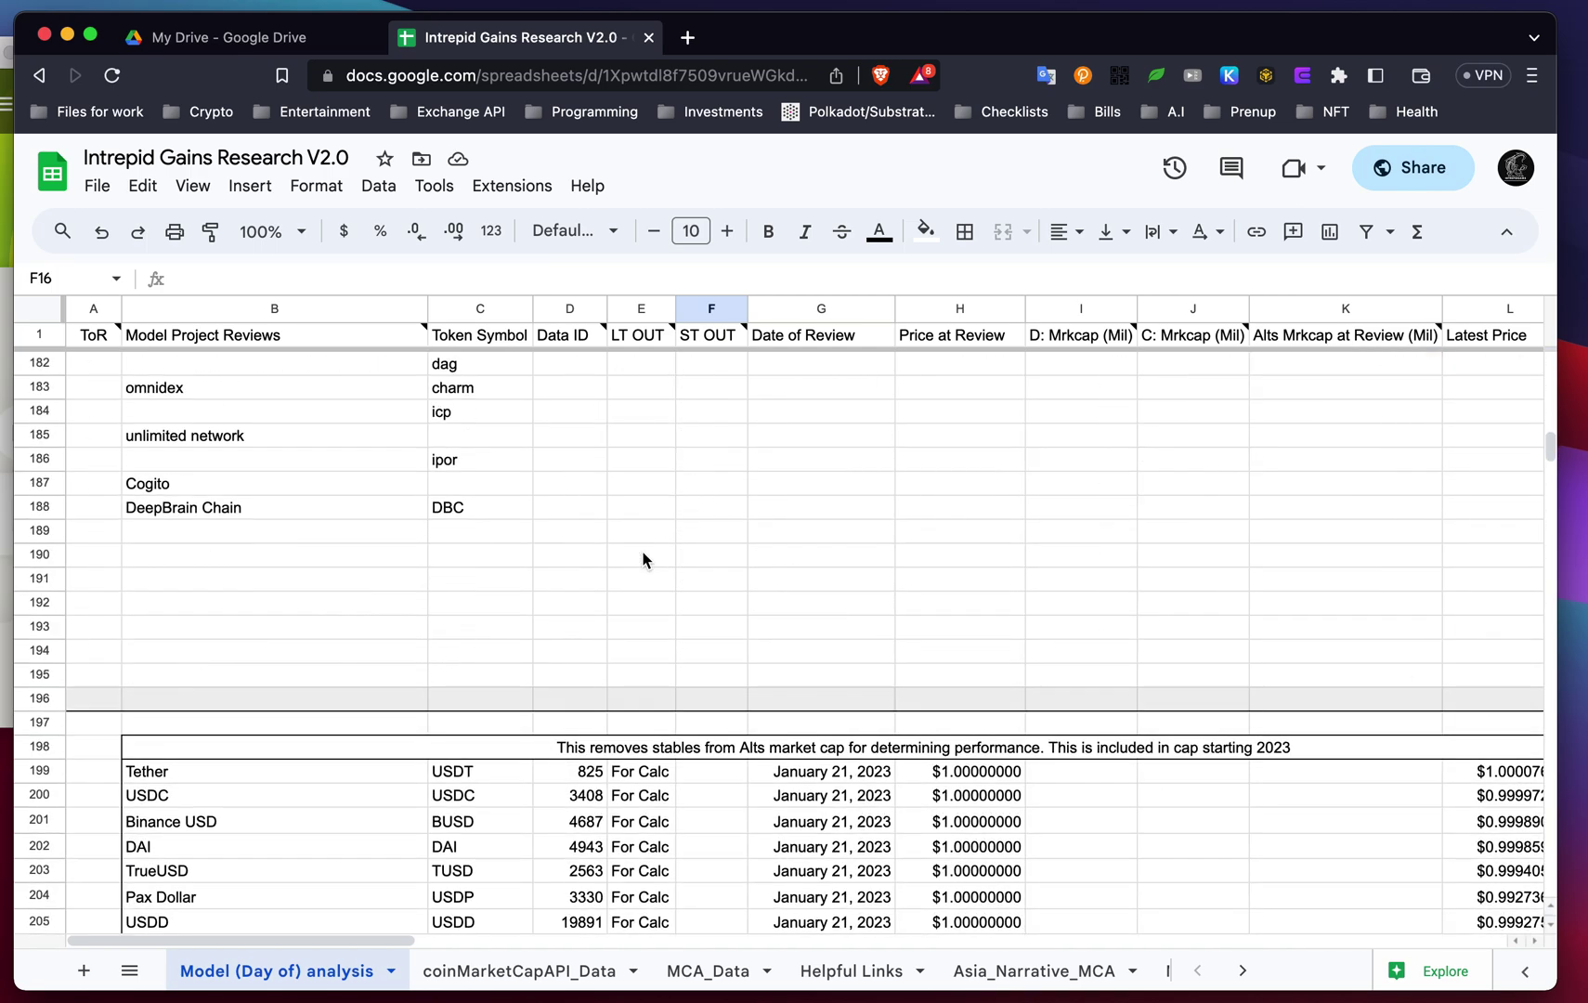
{"action": "scroll", "coordinate": [644, 558], "scroll_direction": "up", "scroll_amount": 2}
{"action": "scroll", "coordinate": [643, 558], "scroll_direction": "up", "scroll_amount": 8}
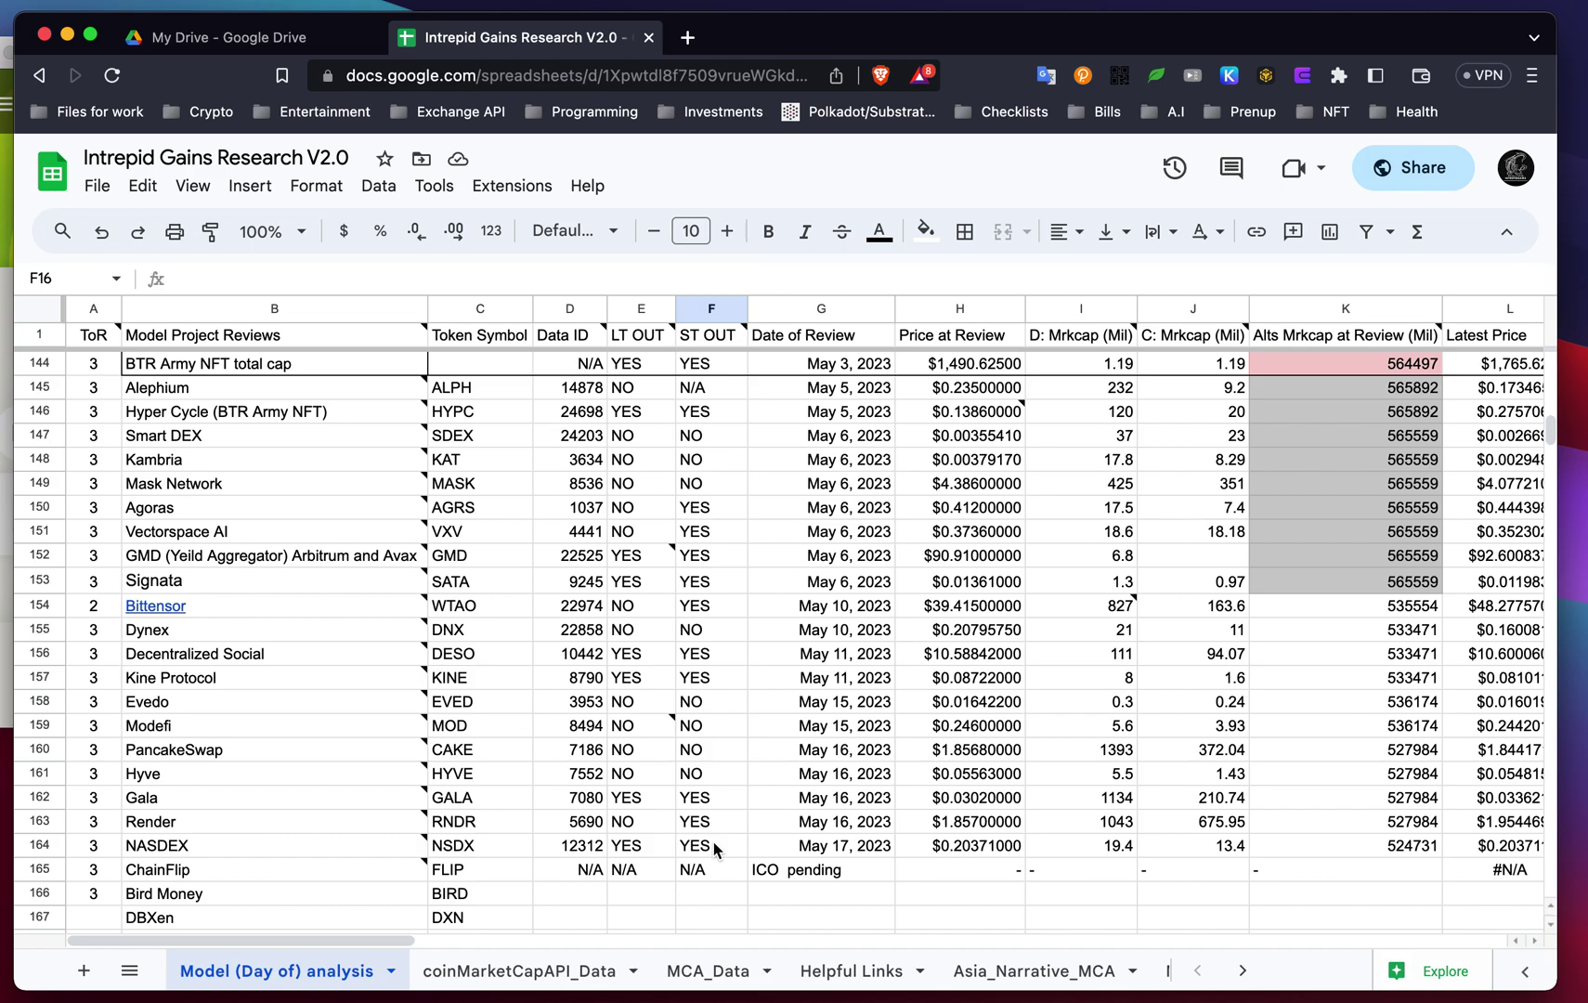
Scroll past the newest reviews toward the Bayes tables and Performance charts in columns Q–Z.
{"action": "scroll", "coordinate": [713, 846], "scroll_direction": "down", "scroll_amount": 2}
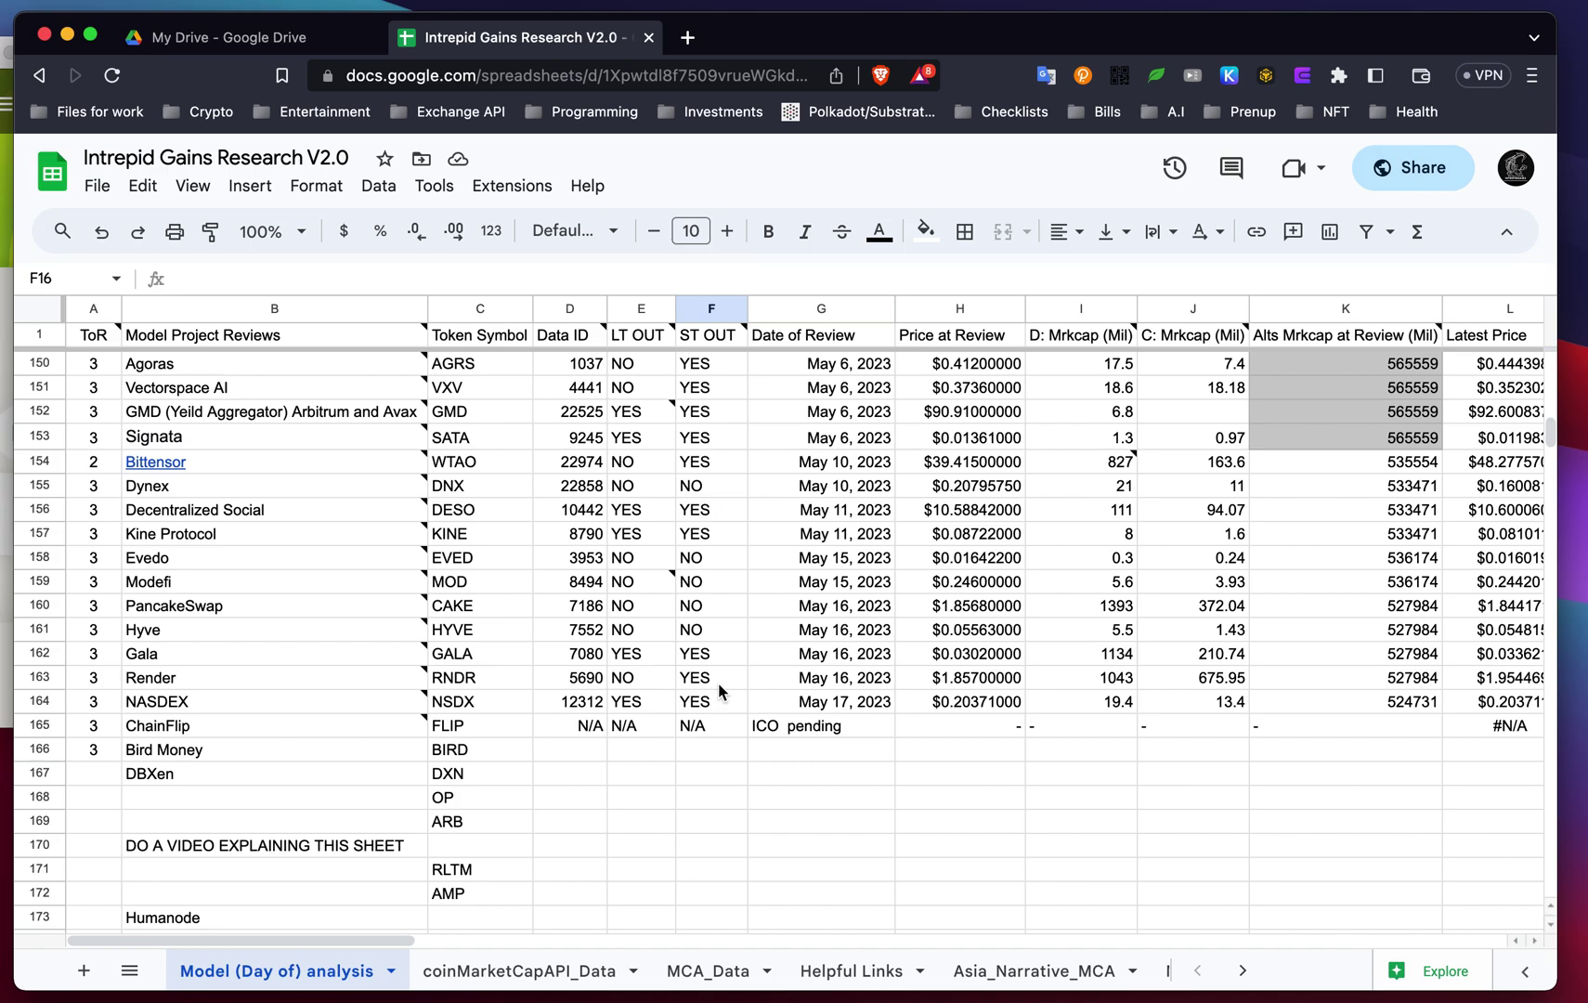
{"action": "mouse_move", "coordinate": [624, 583]}
{"action": "scroll", "coordinate": [778, 850], "scroll_direction": "down", "scroll_amount": 15}
{"action": "scroll", "coordinate": [778, 851], "scroll_direction": "right", "scroll_amount": 10}
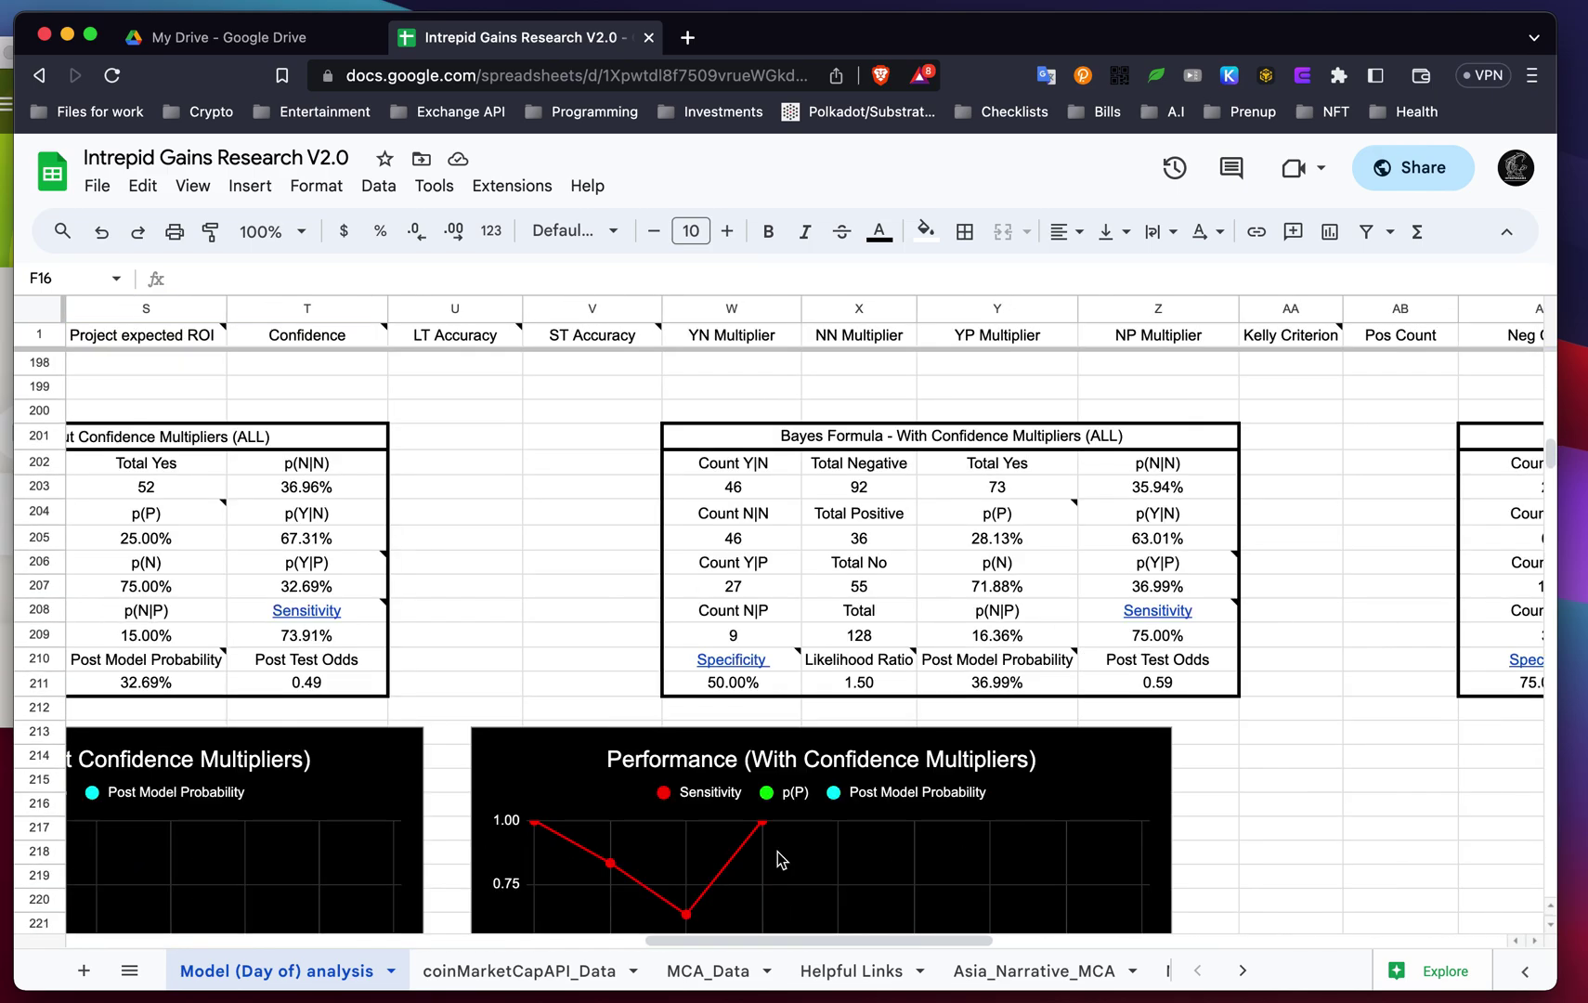
Scroll right and down toward columns Z–AJ beside the performance summaries.
{"action": "scroll", "coordinate": [779, 850], "scroll_direction": "down", "scroll_amount": 3}
{"action": "scroll", "coordinate": [778, 851], "scroll_direction": "left", "scroll_amount": 3}
{"action": "scroll", "coordinate": [778, 851], "scroll_direction": "right", "scroll_amount": 3}
{"action": "scroll", "coordinate": [778, 850], "scroll_direction": "down", "scroll_amount": 1}
{"action": "scroll", "coordinate": [778, 851], "scroll_direction": "left", "scroll_amount": 2}
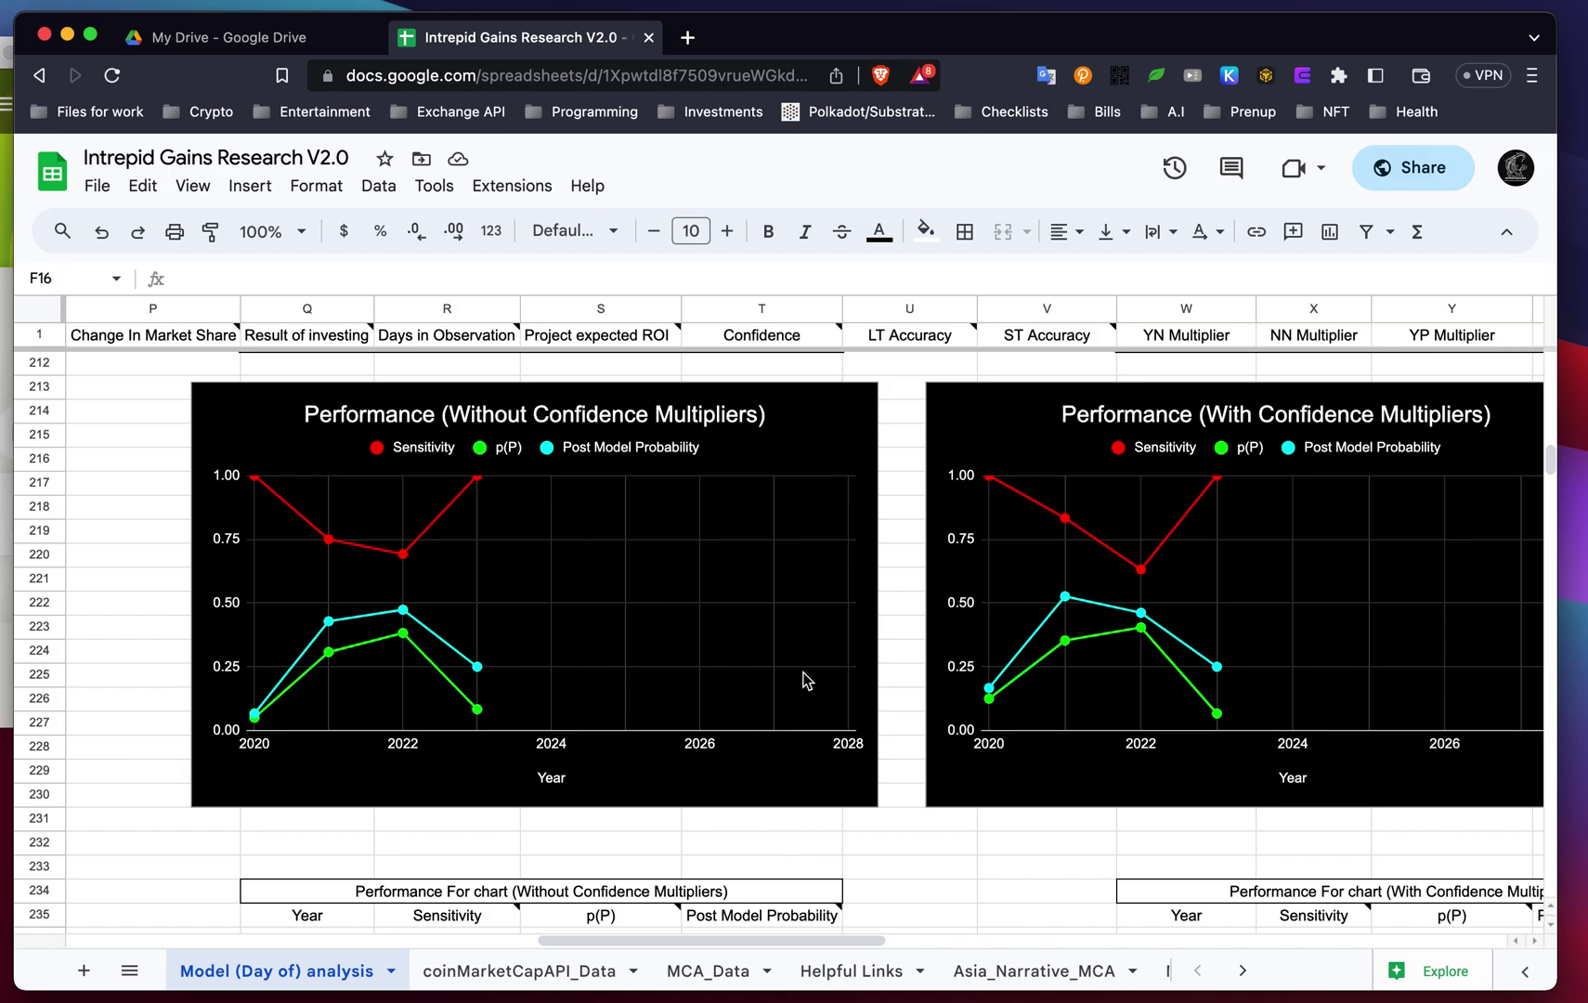
{"action": "scroll", "coordinate": [813, 690], "scroll_direction": "right", "scroll_amount": 2}
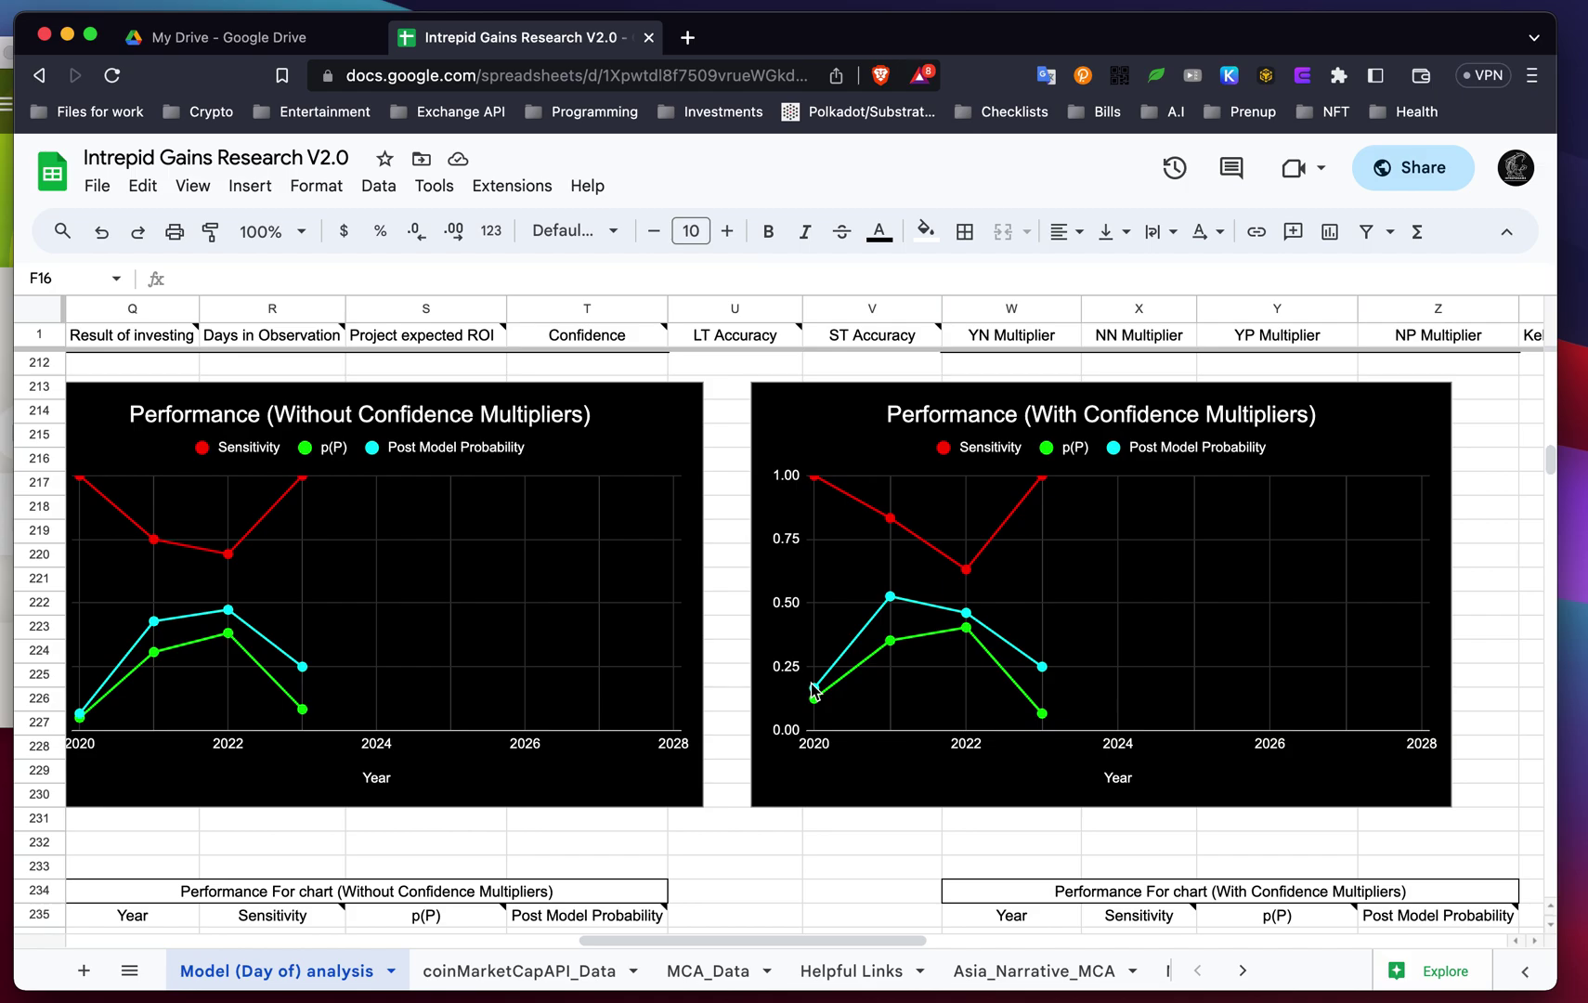
{"action": "scroll", "coordinate": [813, 690], "scroll_direction": "left", "scroll_amount": 2}
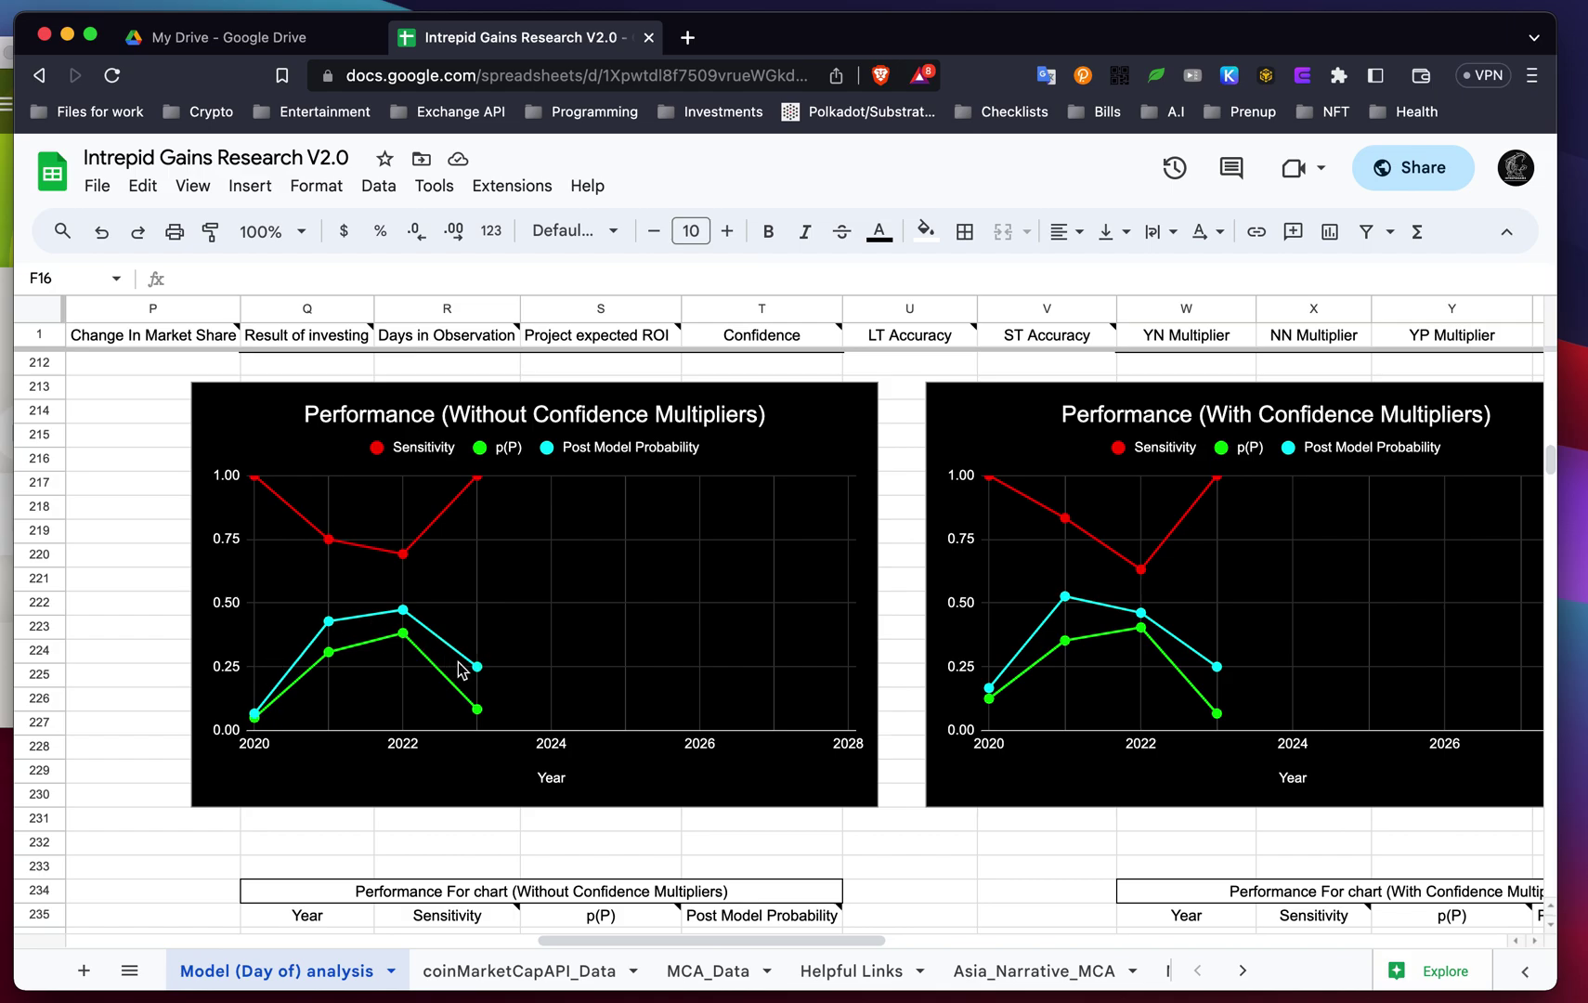
Position rows 197–220 to show the Bayes Formula – Short Term Accuracy (1 year) table.
{"action": "scroll", "coordinate": [547, 754], "scroll_direction": "down", "scroll_amount": 1}
{"action": "scroll", "coordinate": [547, 754], "scroll_direction": "down", "scroll_amount": 3}
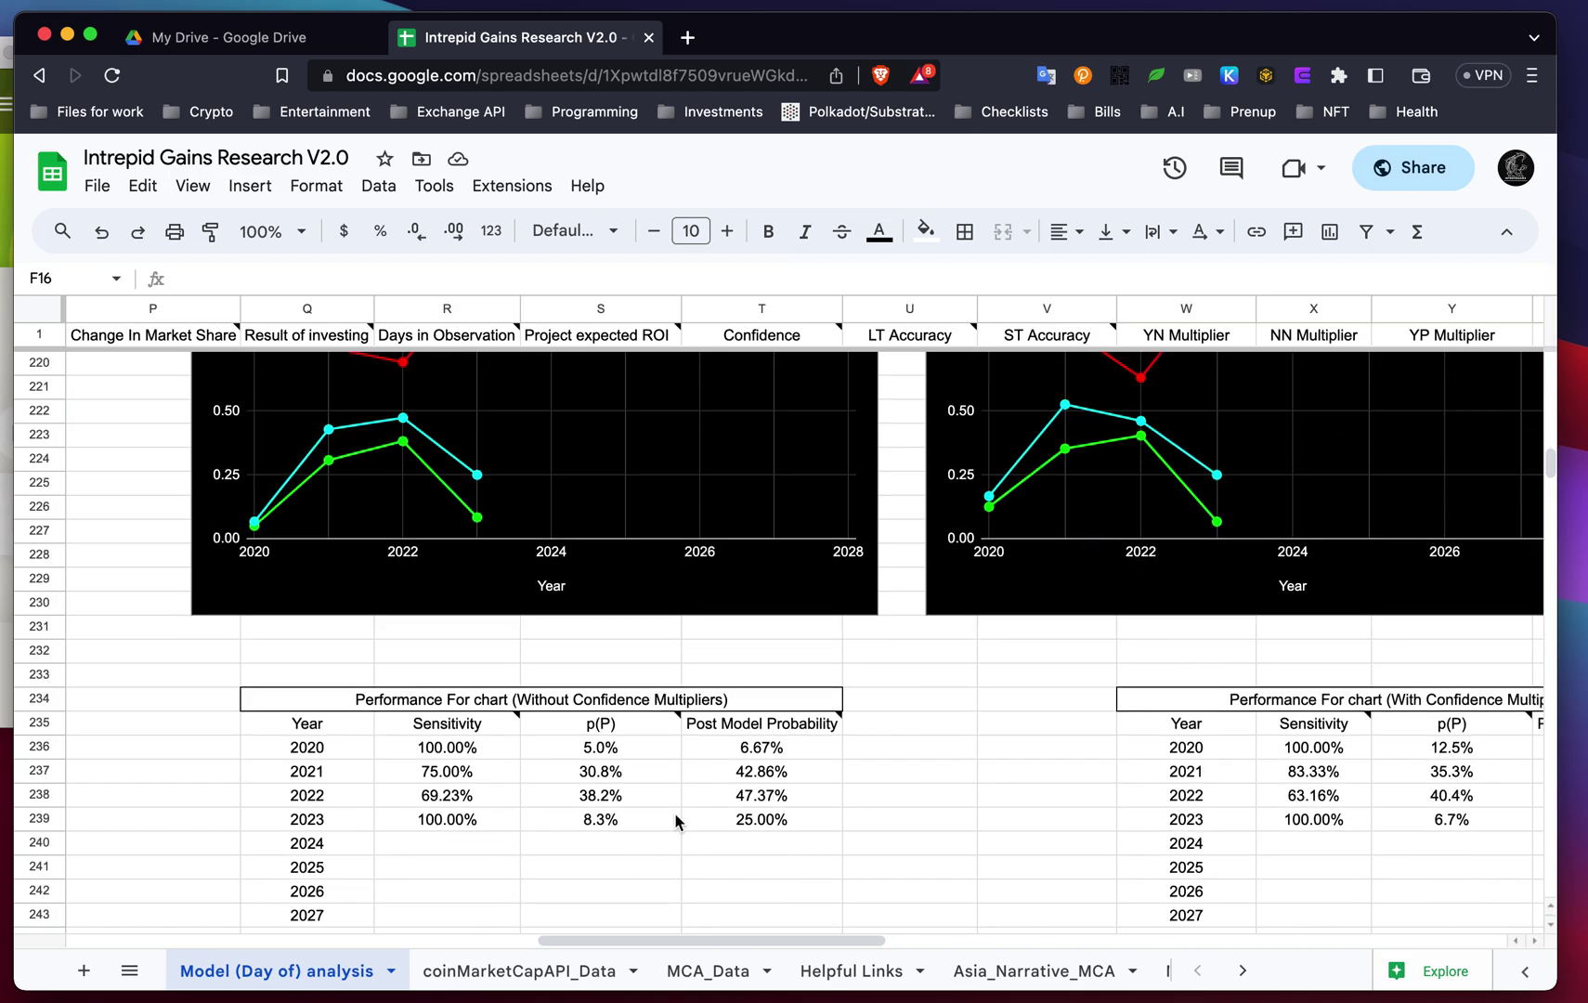
{"action": "scroll", "coordinate": [650, 687], "scroll_direction": "up", "scroll_amount": 3}
{"action": "scroll", "coordinate": [593, 651], "scroll_direction": "left", "scroll_amount": 3}
{"action": "scroll", "coordinate": [941, 642], "scroll_direction": "right", "scroll_amount": 3}
{"action": "scroll", "coordinate": [941, 643], "scroll_direction": "right", "scroll_amount": 2}
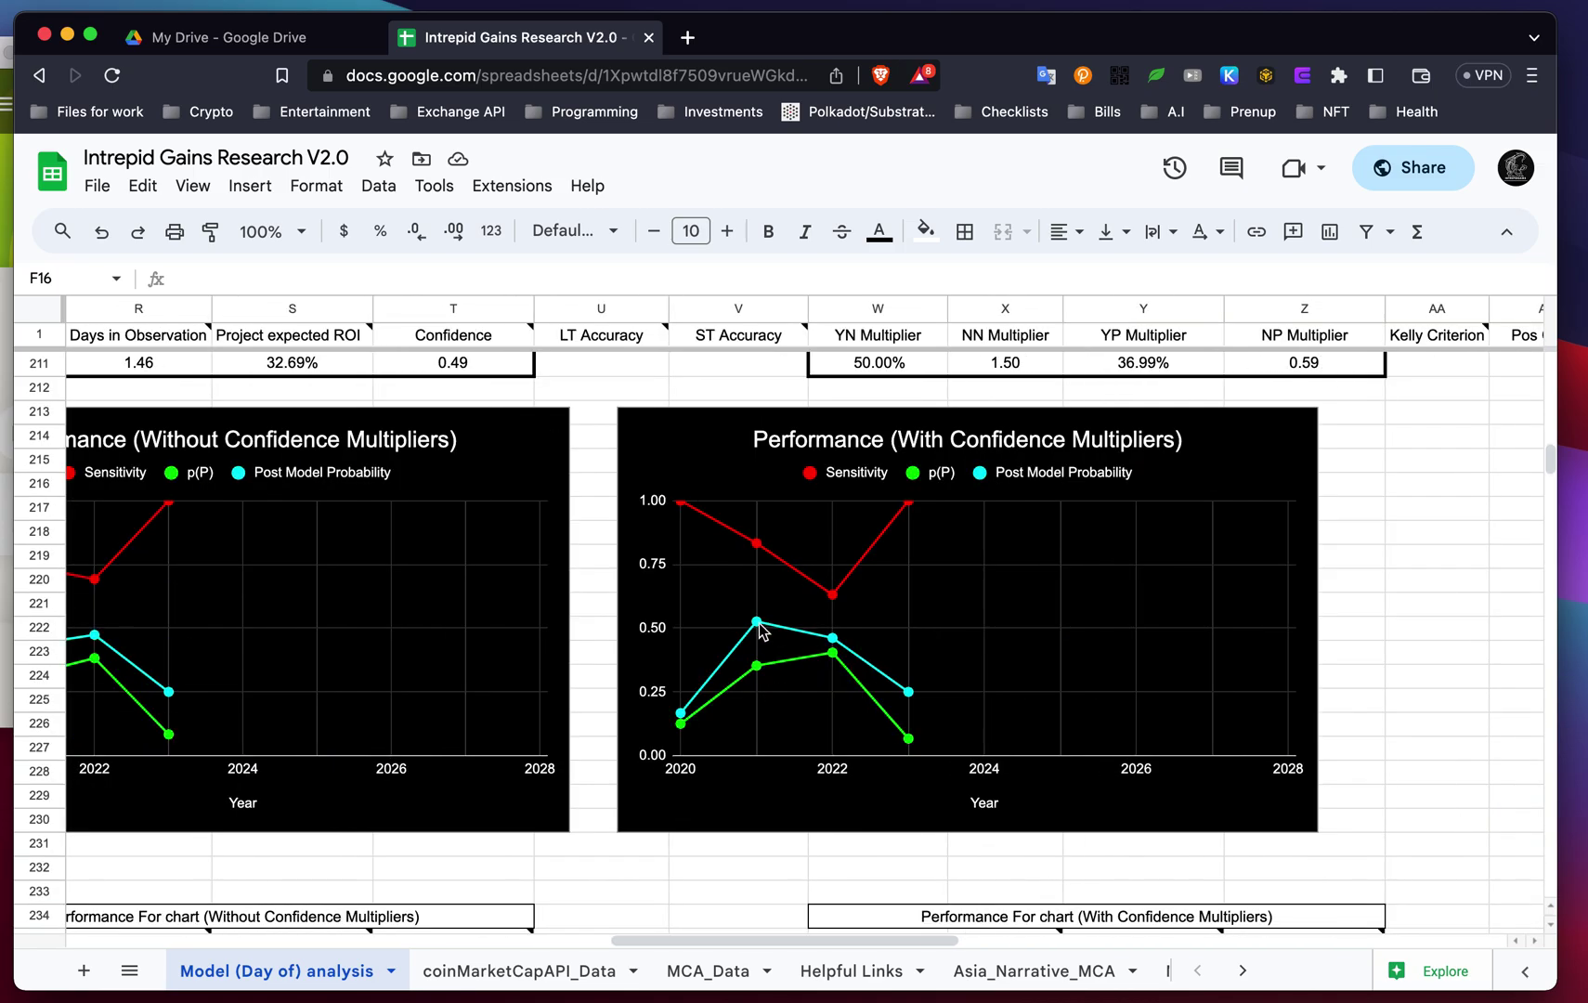
{"action": "scroll", "coordinate": [942, 743], "scroll_direction": "left", "scroll_amount": 2}
{"action": "scroll", "coordinate": [943, 743], "scroll_direction": "left", "scroll_amount": 1}
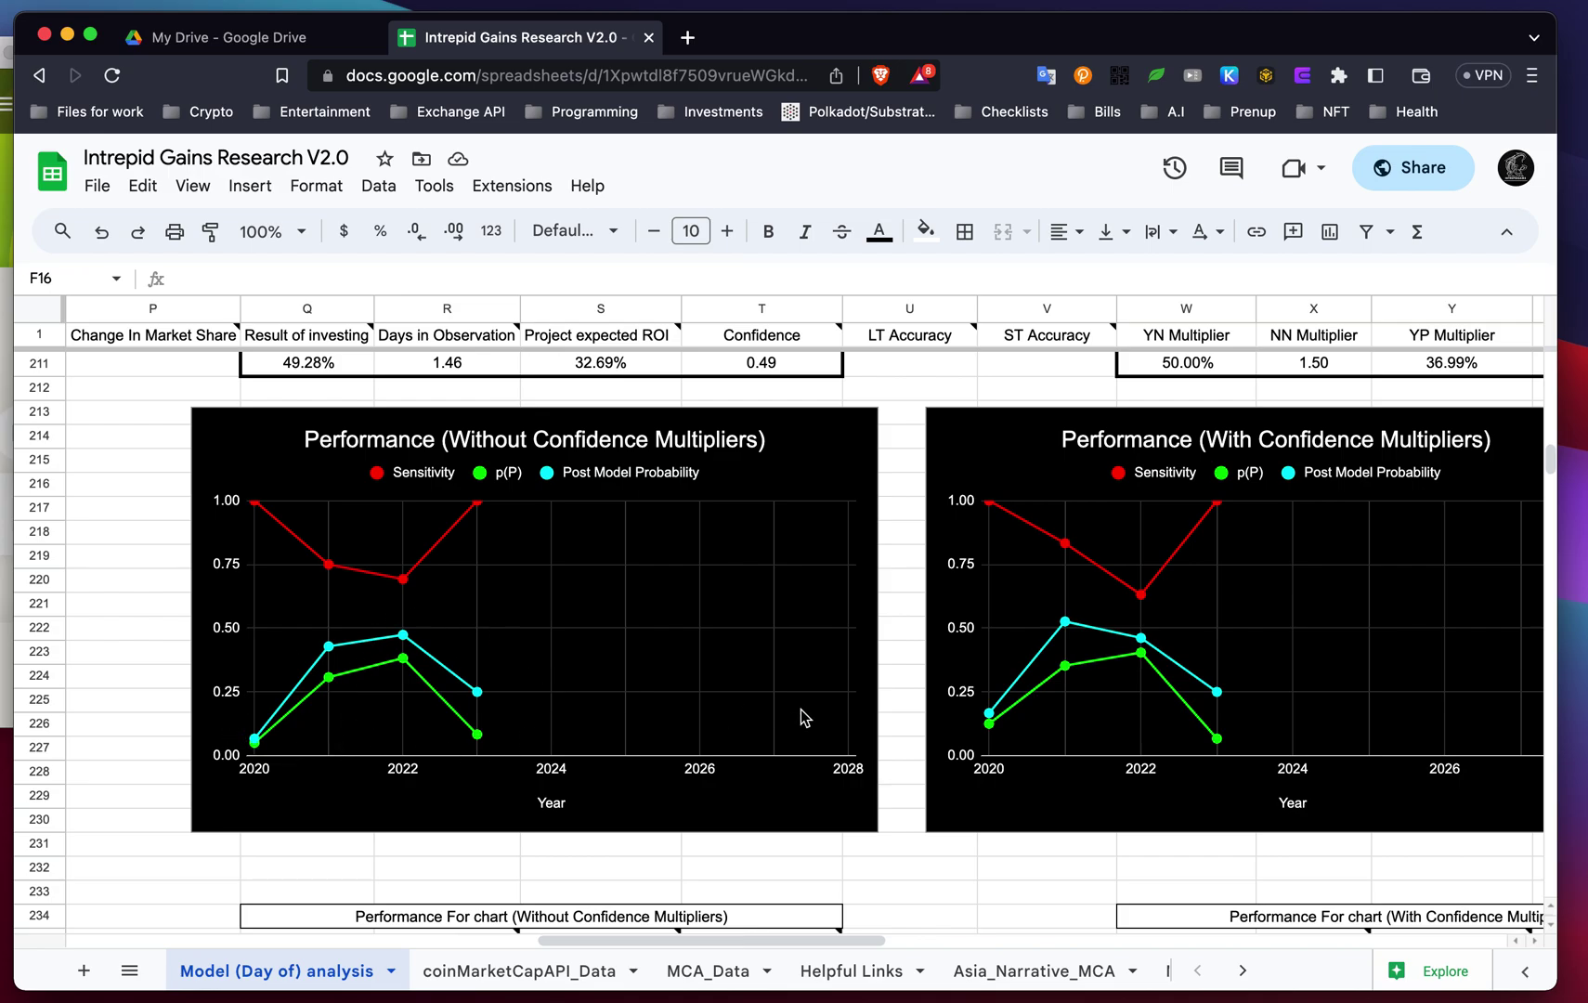
{"action": "scroll", "coordinate": [800, 710], "scroll_direction": "right", "scroll_amount": 10}
{"action": "scroll", "coordinate": [800, 709], "scroll_direction": "up", "scroll_amount": 4}
{"action": "scroll", "coordinate": [801, 717], "scroll_direction": "up", "scroll_amount": 2}
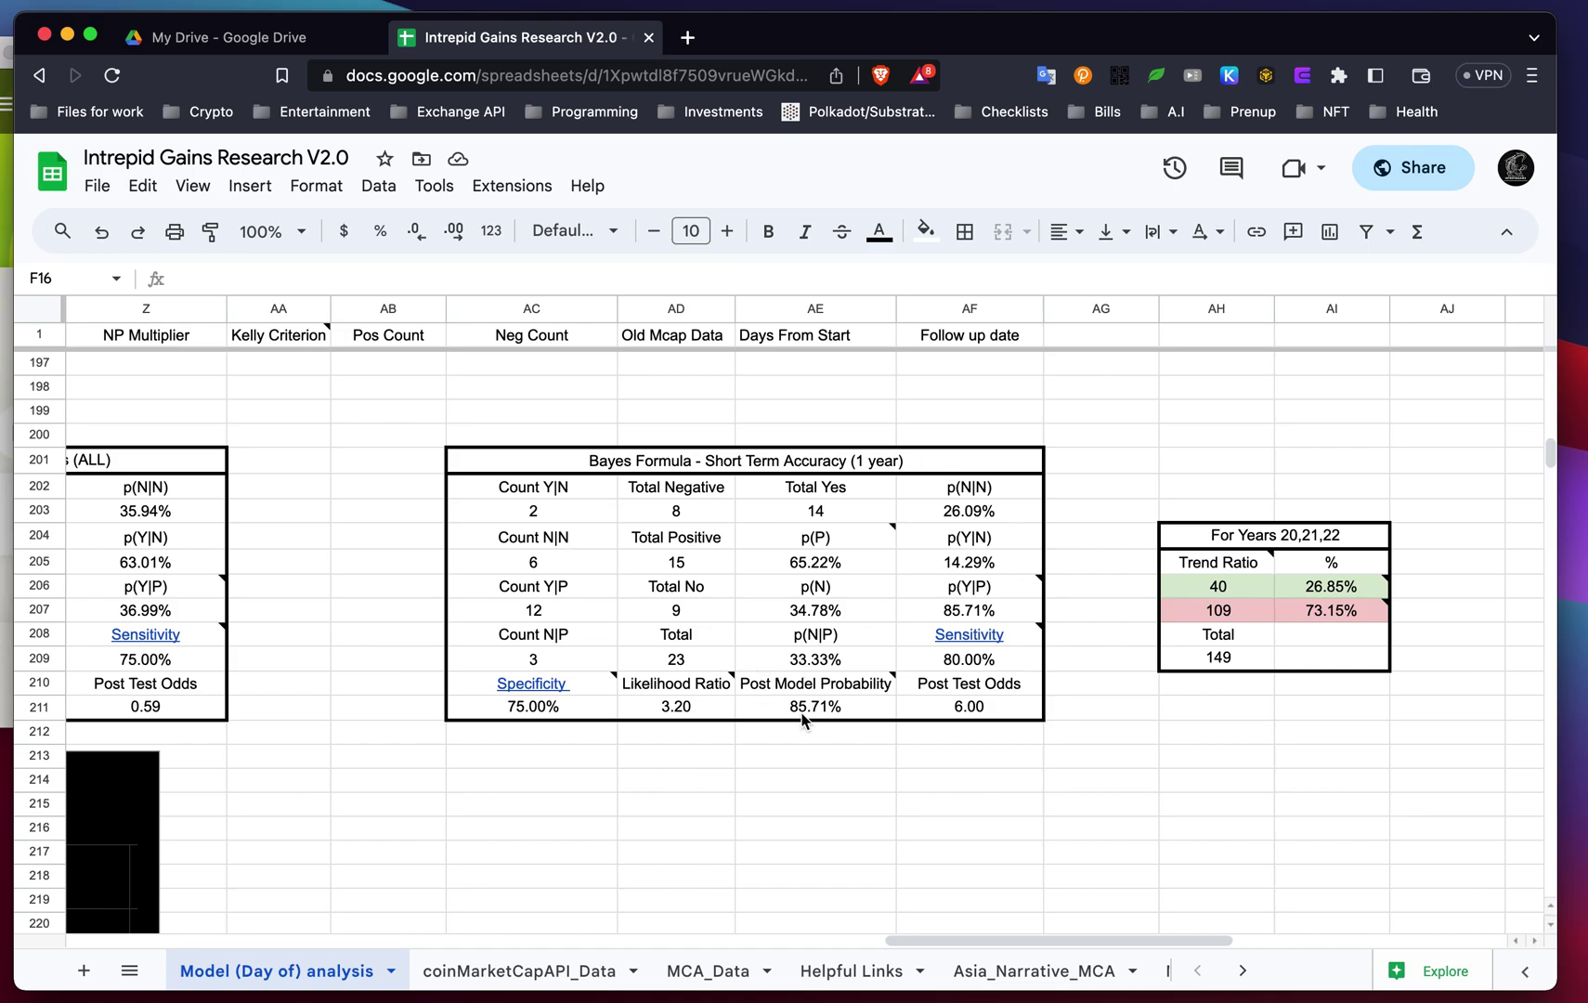
{"action": "left_click", "coordinate": [802, 710]}
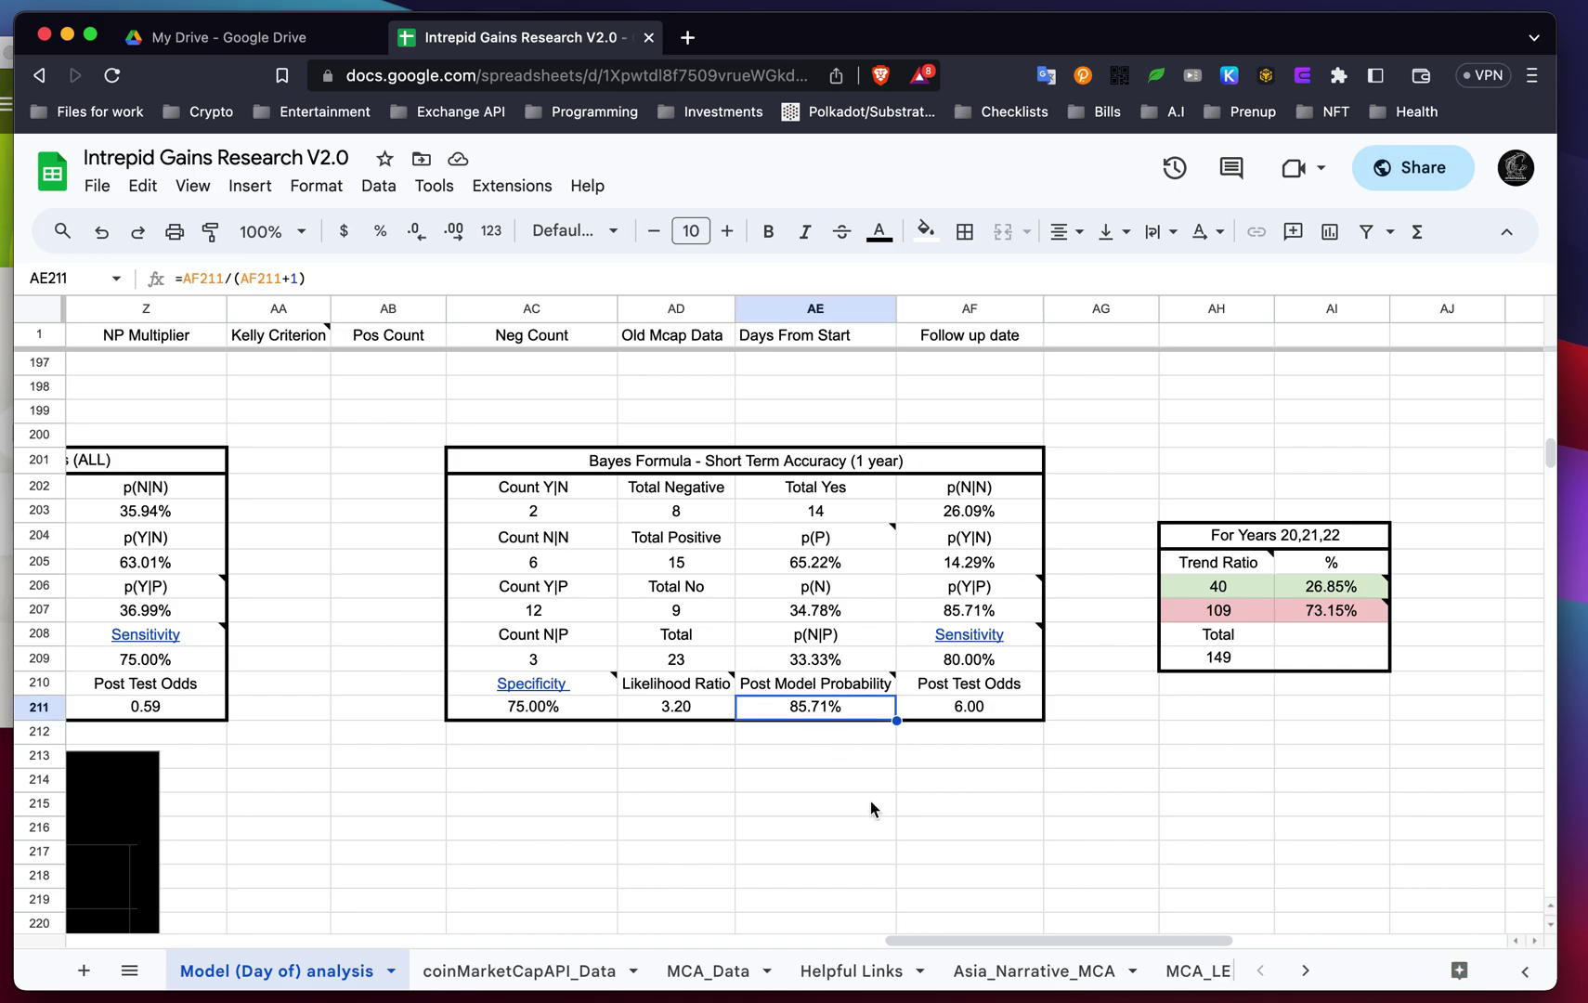
{"action": "scroll", "coordinate": [870, 801], "scroll_direction": "left", "scroll_amount": 15}
{"action": "scroll", "coordinate": [869, 801], "scroll_direction": "up", "scroll_amount": 20}
{"action": "scroll", "coordinate": [869, 800], "scroll_direction": "down", "scroll_amount": 8}
{"action": "scroll", "coordinate": [871, 808], "scroll_direction": "down", "scroll_amount": 2}
{"action": "scroll", "coordinate": [906, 770], "scroll_direction": "right", "scroll_amount": 6}
{"action": "scroll", "coordinate": [906, 771], "scroll_direction": "down", "scroll_amount": 13}
{"action": "scroll", "coordinate": [906, 769], "scroll_direction": "down", "scroll_amount": 11}
{"action": "scroll", "coordinate": [906, 769], "scroll_direction": "right", "scroll_amount": 6}
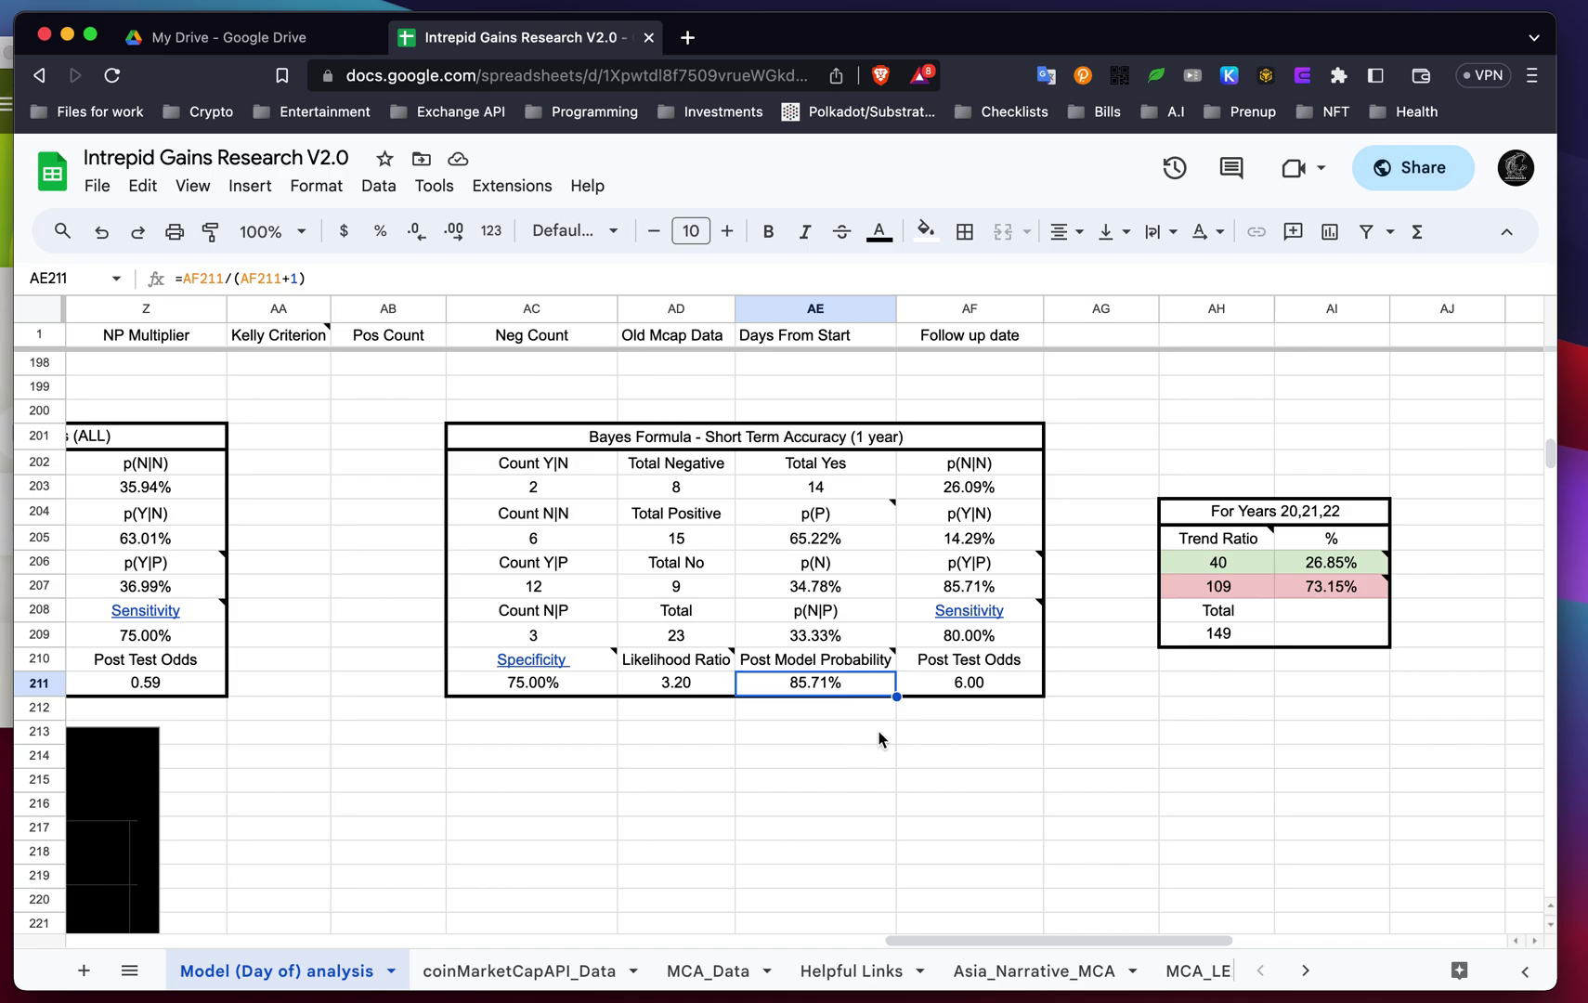
{"action": "mouse_move", "coordinate": [878, 665]}
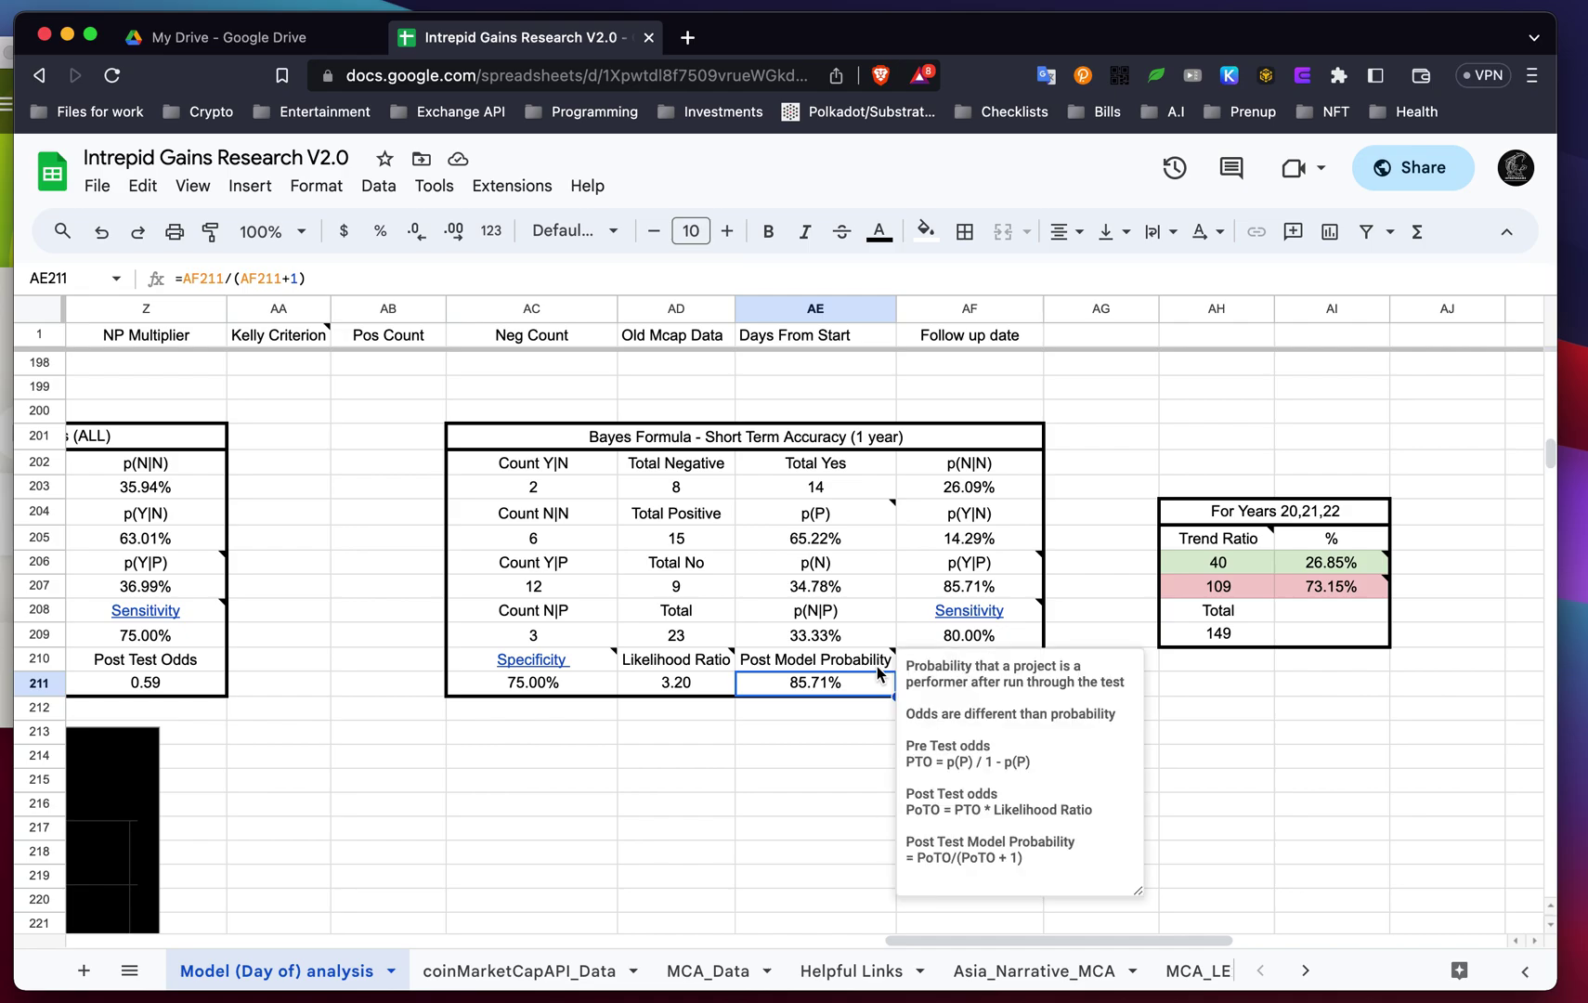
{"action": "left_click", "coordinate": [890, 772]}
{"action": "scroll", "coordinate": [890, 771], "scroll_direction": "up", "scroll_amount": 1}
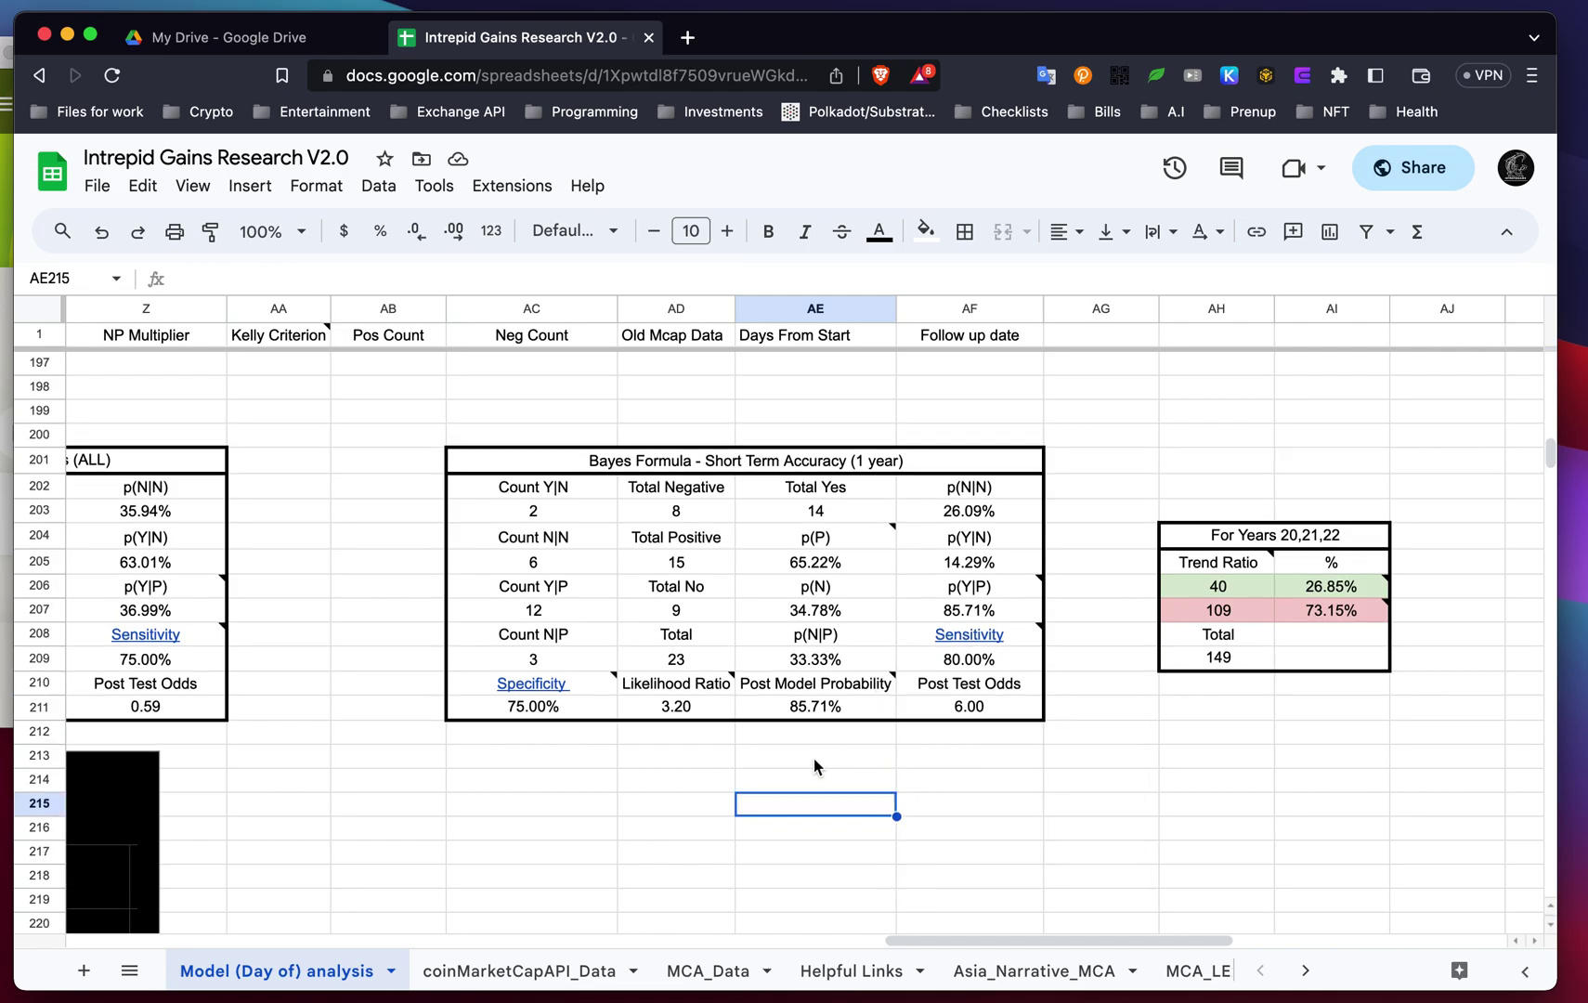
{"action": "left_click", "coordinate": [776, 780]}
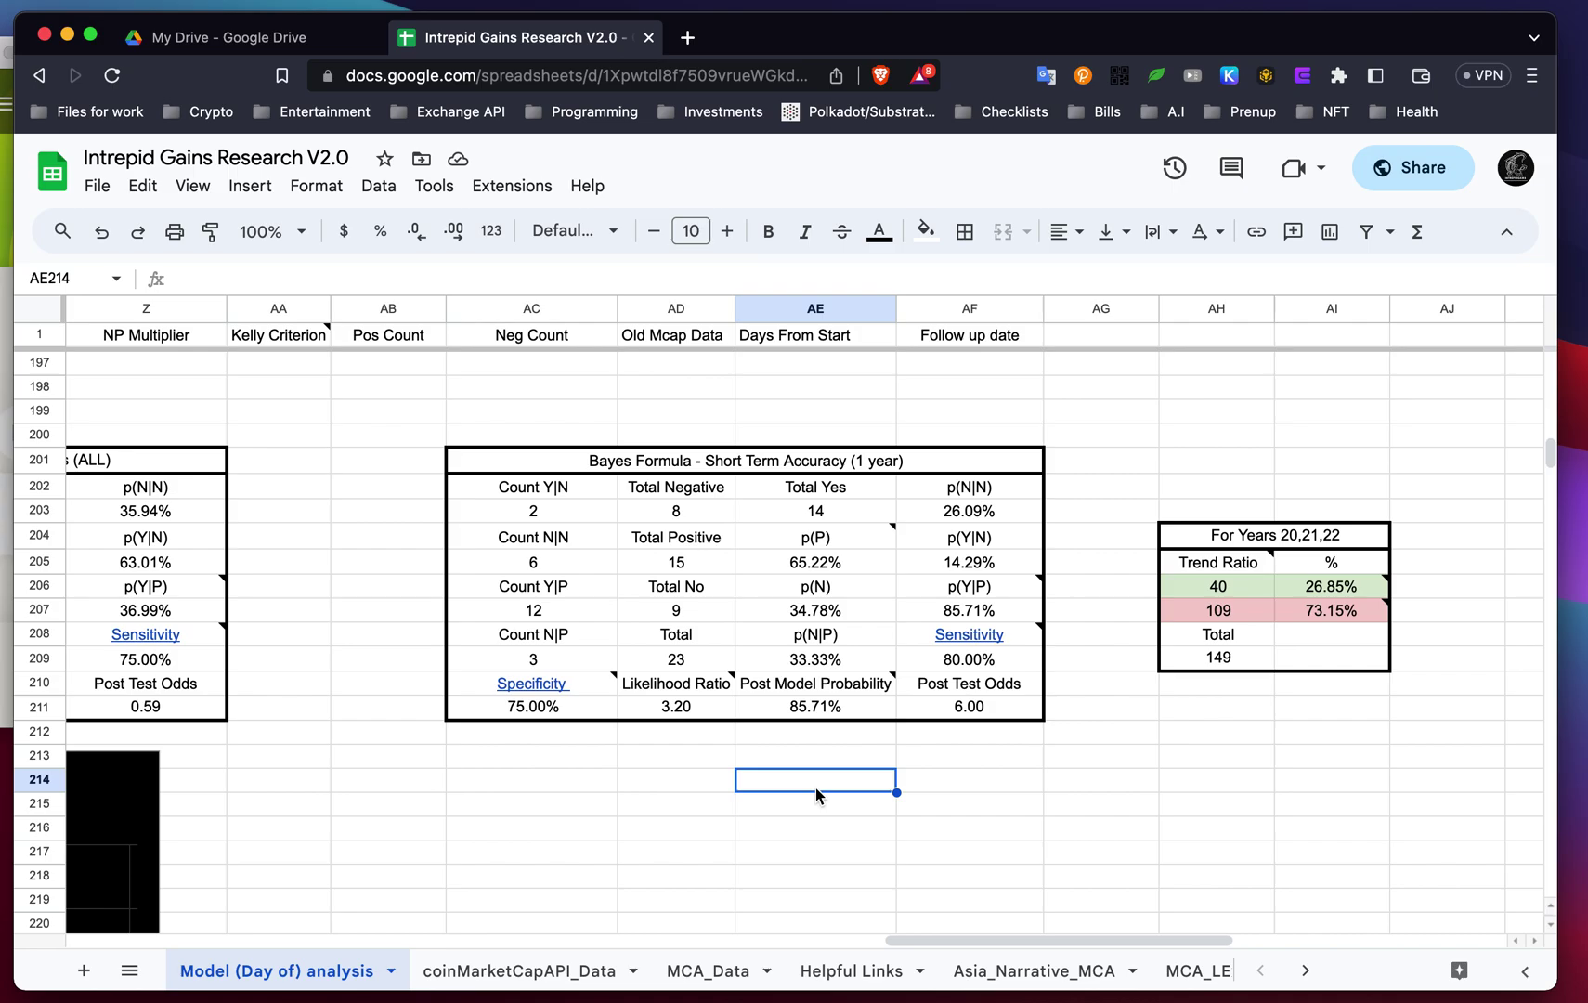
{"action": "scroll", "coordinate": [686, 742], "scroll_direction": "down", "scroll_amount": 10}
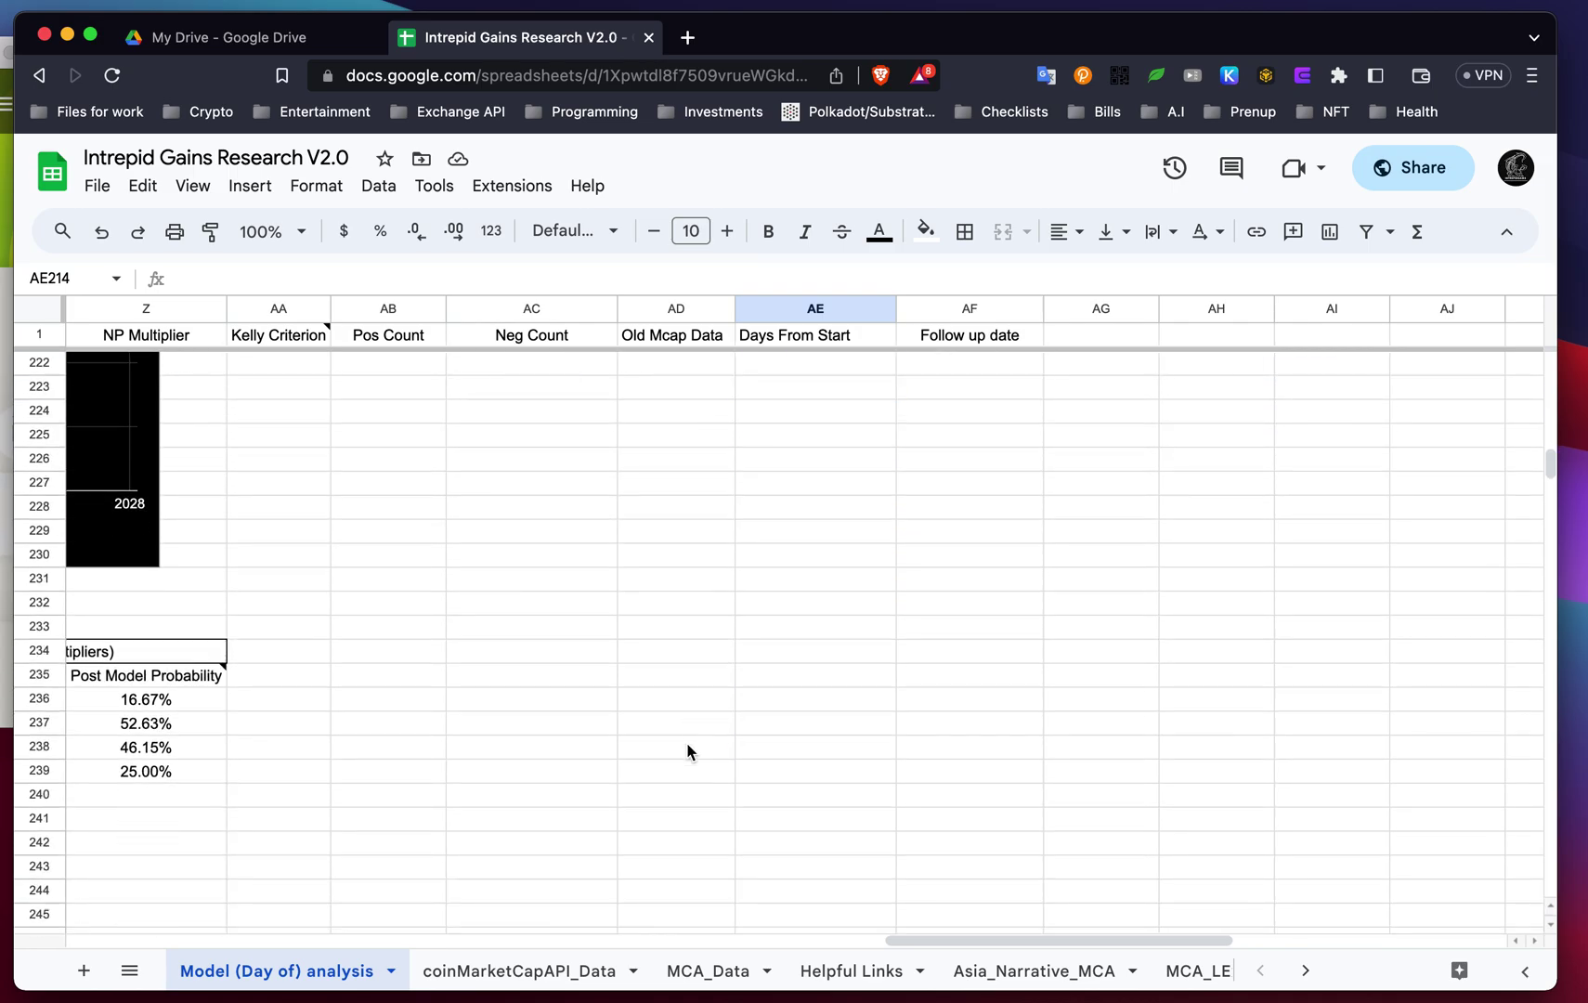
{"action": "scroll", "coordinate": [686, 742], "scroll_direction": "left", "scroll_amount": 2}
{"action": "scroll", "coordinate": [686, 742], "scroll_direction": "up", "scroll_amount": 8}
{"action": "scroll", "coordinate": [686, 742], "scroll_direction": "right", "scroll_amount": 3}
{"action": "scroll", "coordinate": [686, 742], "scroll_direction": "up", "scroll_amount": 5}
{"action": "scroll", "coordinate": [686, 742], "scroll_direction": "left", "scroll_amount": 2}
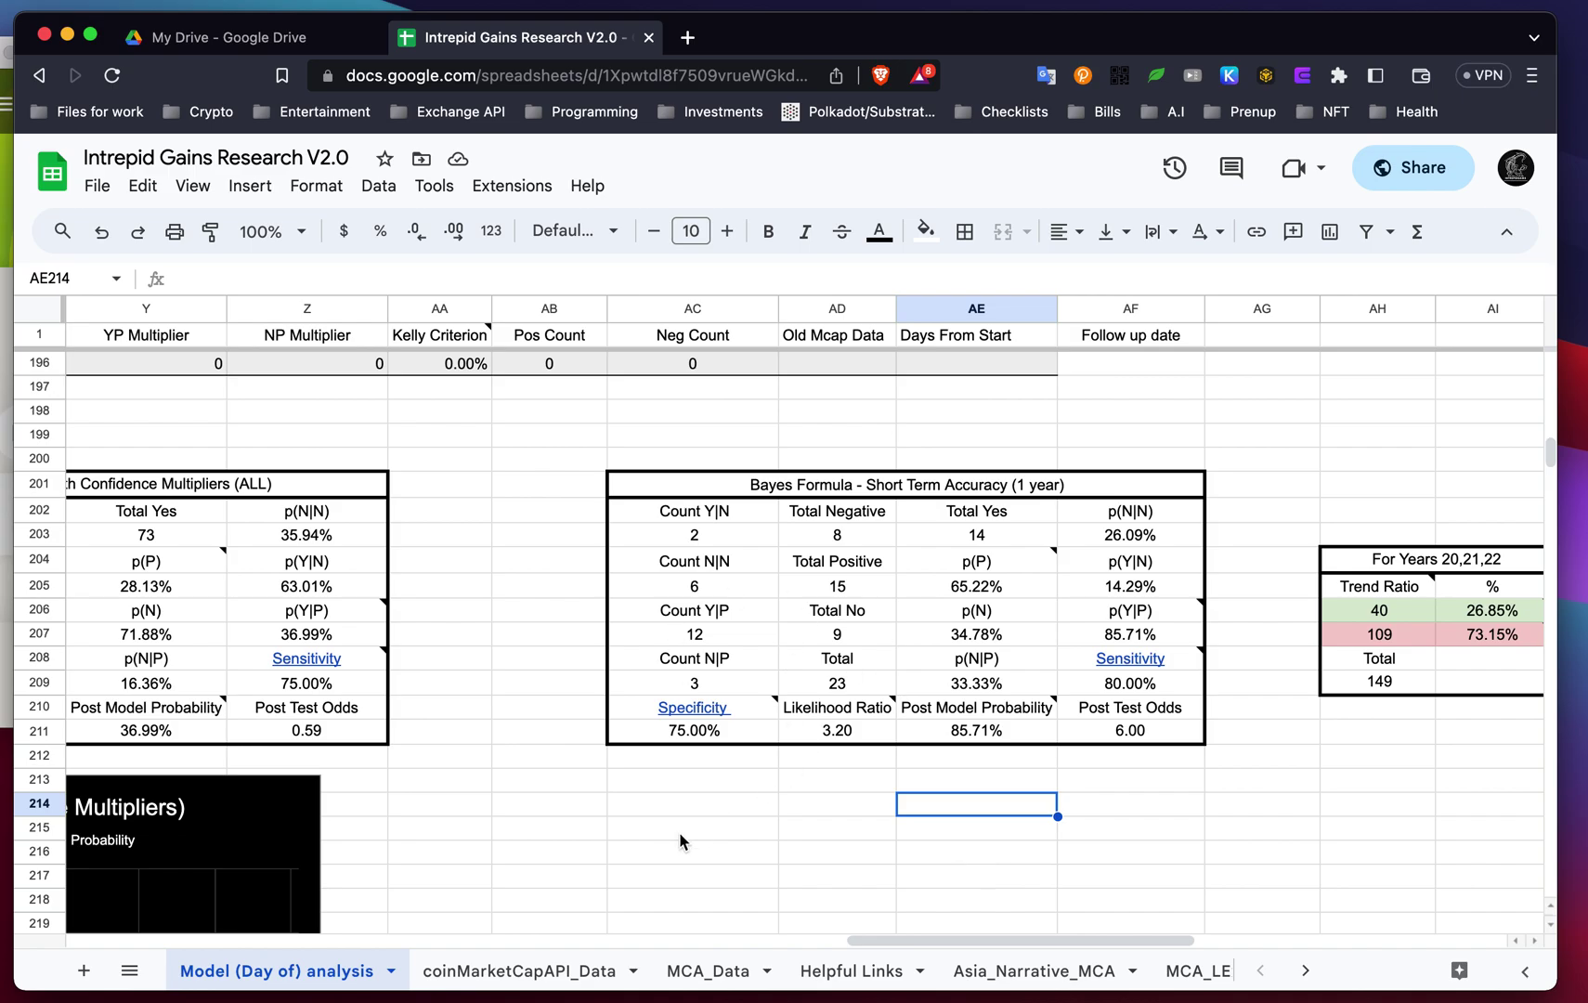
{"action": "scroll", "coordinate": [680, 836], "scroll_direction": "left", "scroll_amount": 10}
Scroll left to column A to view the Token Performance chart.
{"action": "scroll", "coordinate": [676, 832], "scroll_direction": "down", "scroll_amount": 5}
{"action": "scroll", "coordinate": [677, 841], "scroll_direction": "up", "scroll_amount": 2}
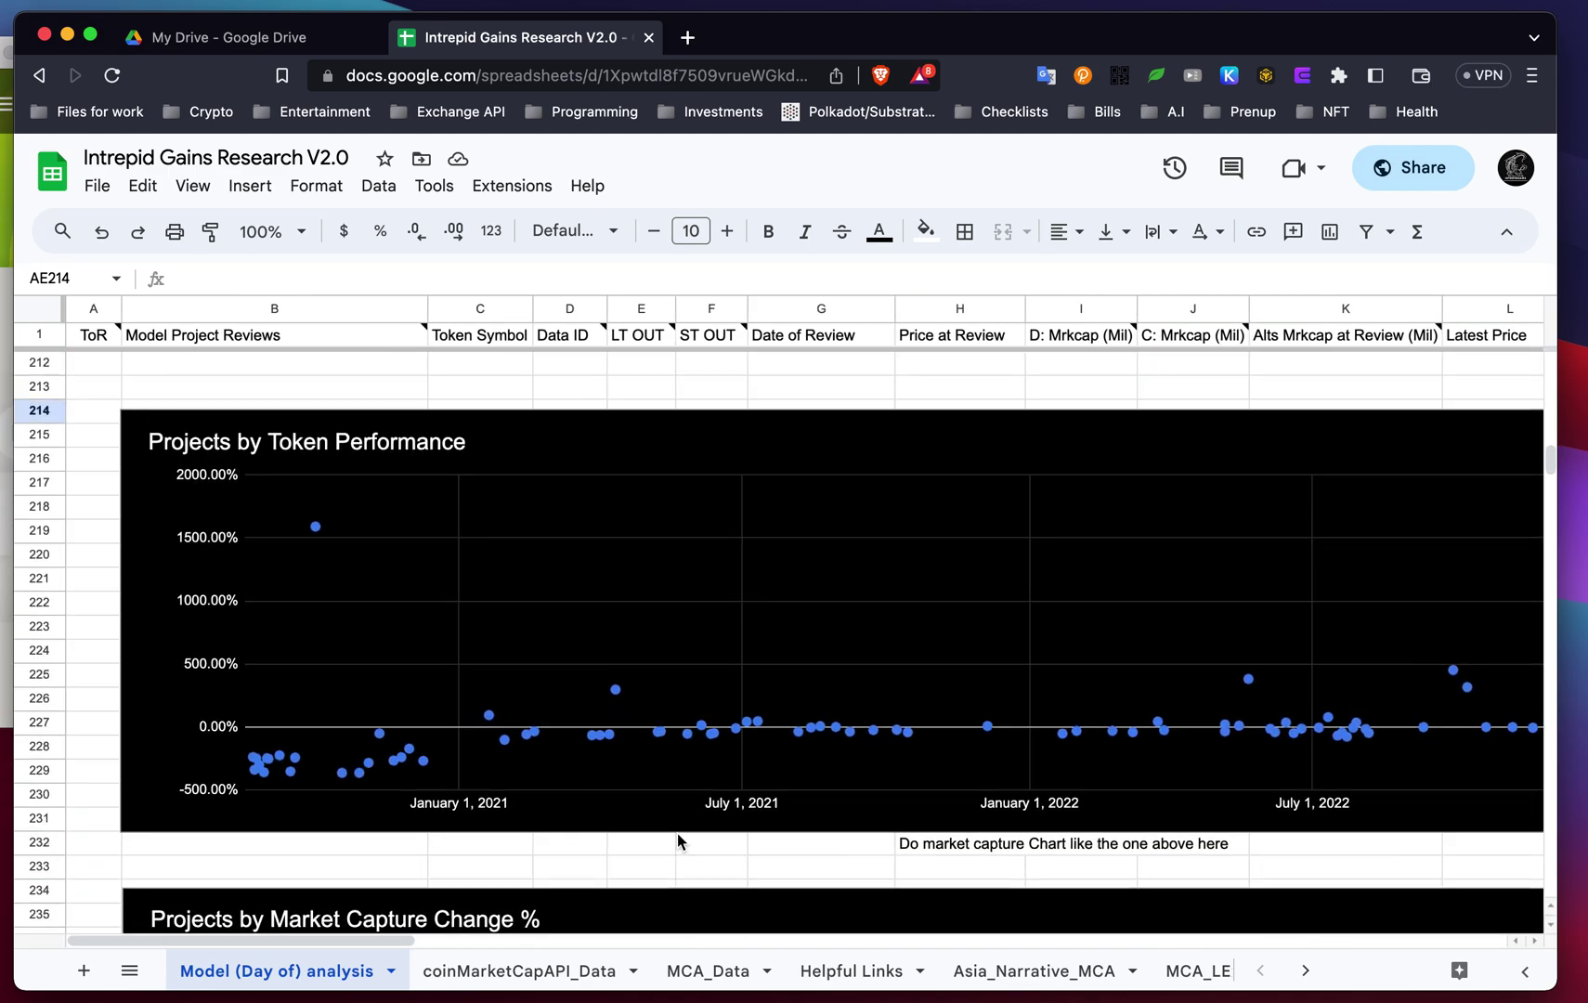
{"action": "scroll", "coordinate": [443, 548], "scroll_direction": "up", "scroll_amount": 15}
{"action": "scroll", "coordinate": [444, 548], "scroll_direction": "down", "scroll_amount": 15}
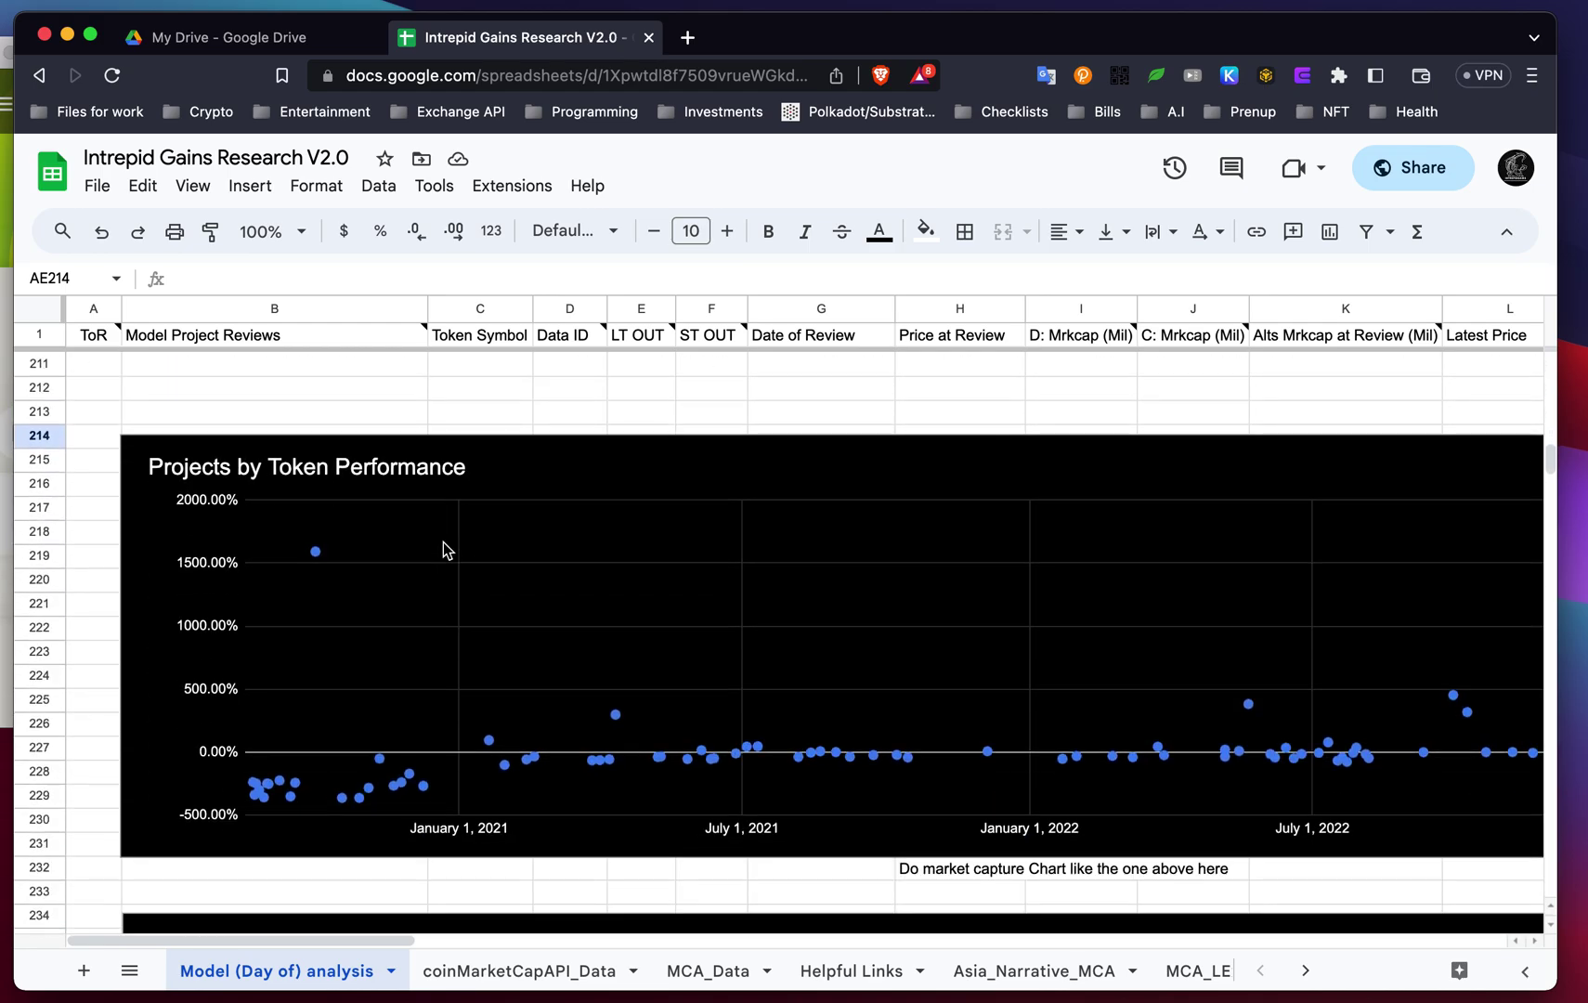
{"action": "scroll", "coordinate": [491, 615], "scroll_direction": "down", "scroll_amount": 1}
{"action": "scroll", "coordinate": [491, 615], "scroll_direction": "right", "scroll_amount": 10}
{"action": "scroll", "coordinate": [491, 615], "scroll_direction": "left", "scroll_amount": 8}
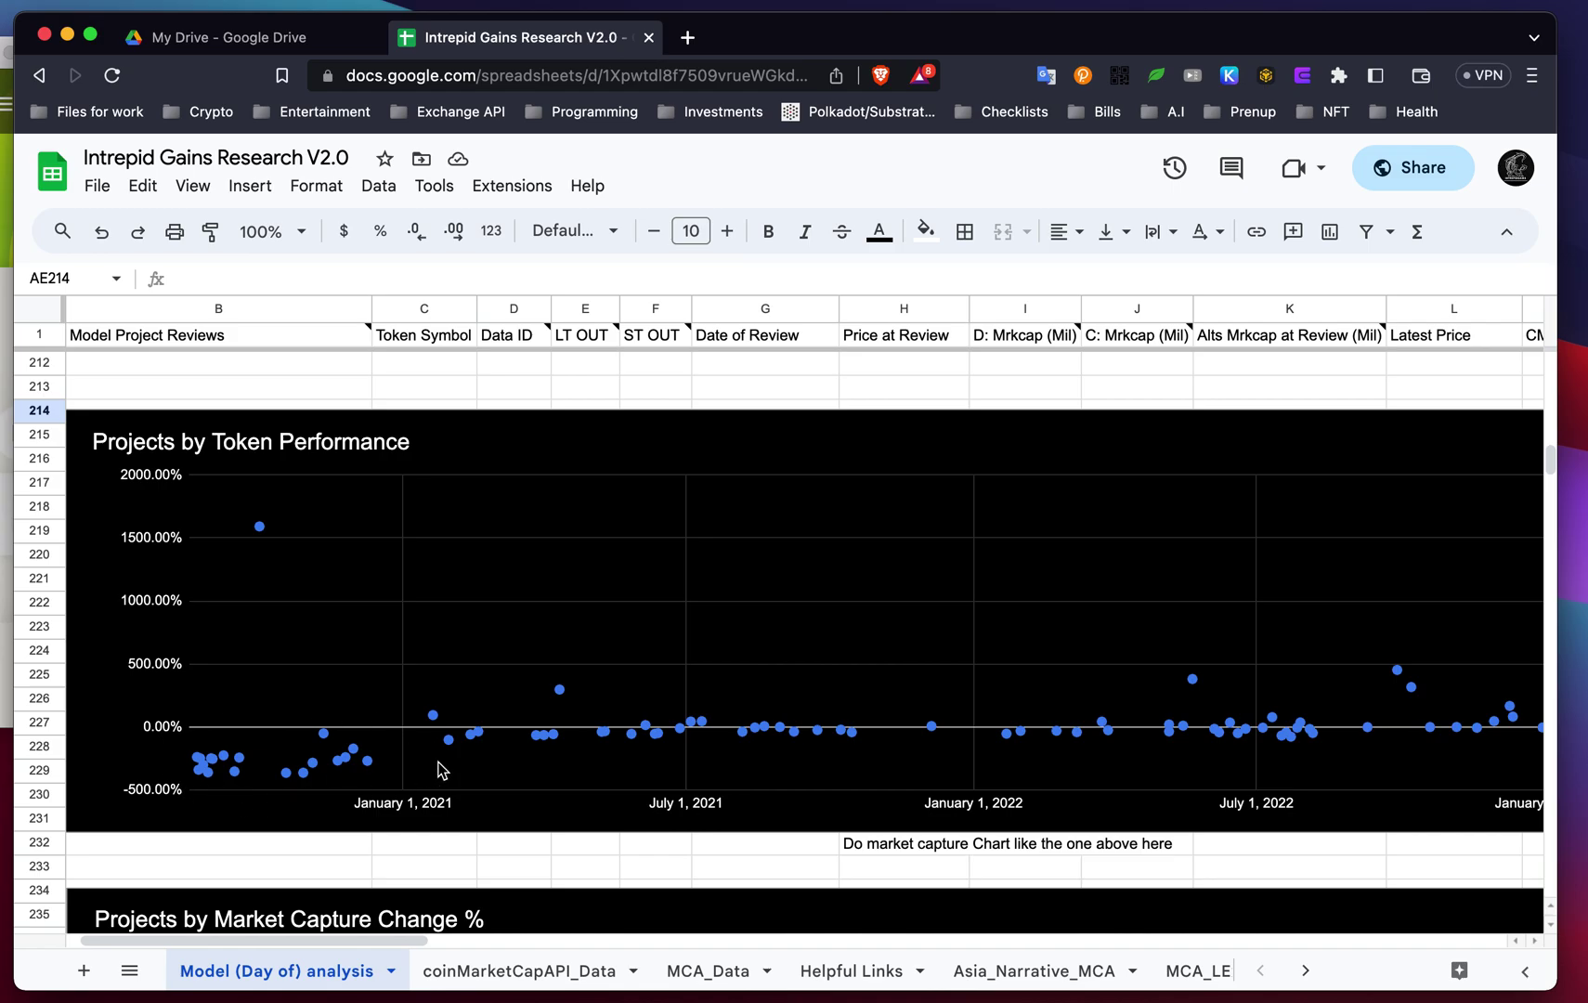
Scroll down past row 212 to the Projects by Market Capture Change % chart.
{"action": "scroll", "coordinate": [507, 768], "scroll_direction": "down", "scroll_amount": 5}
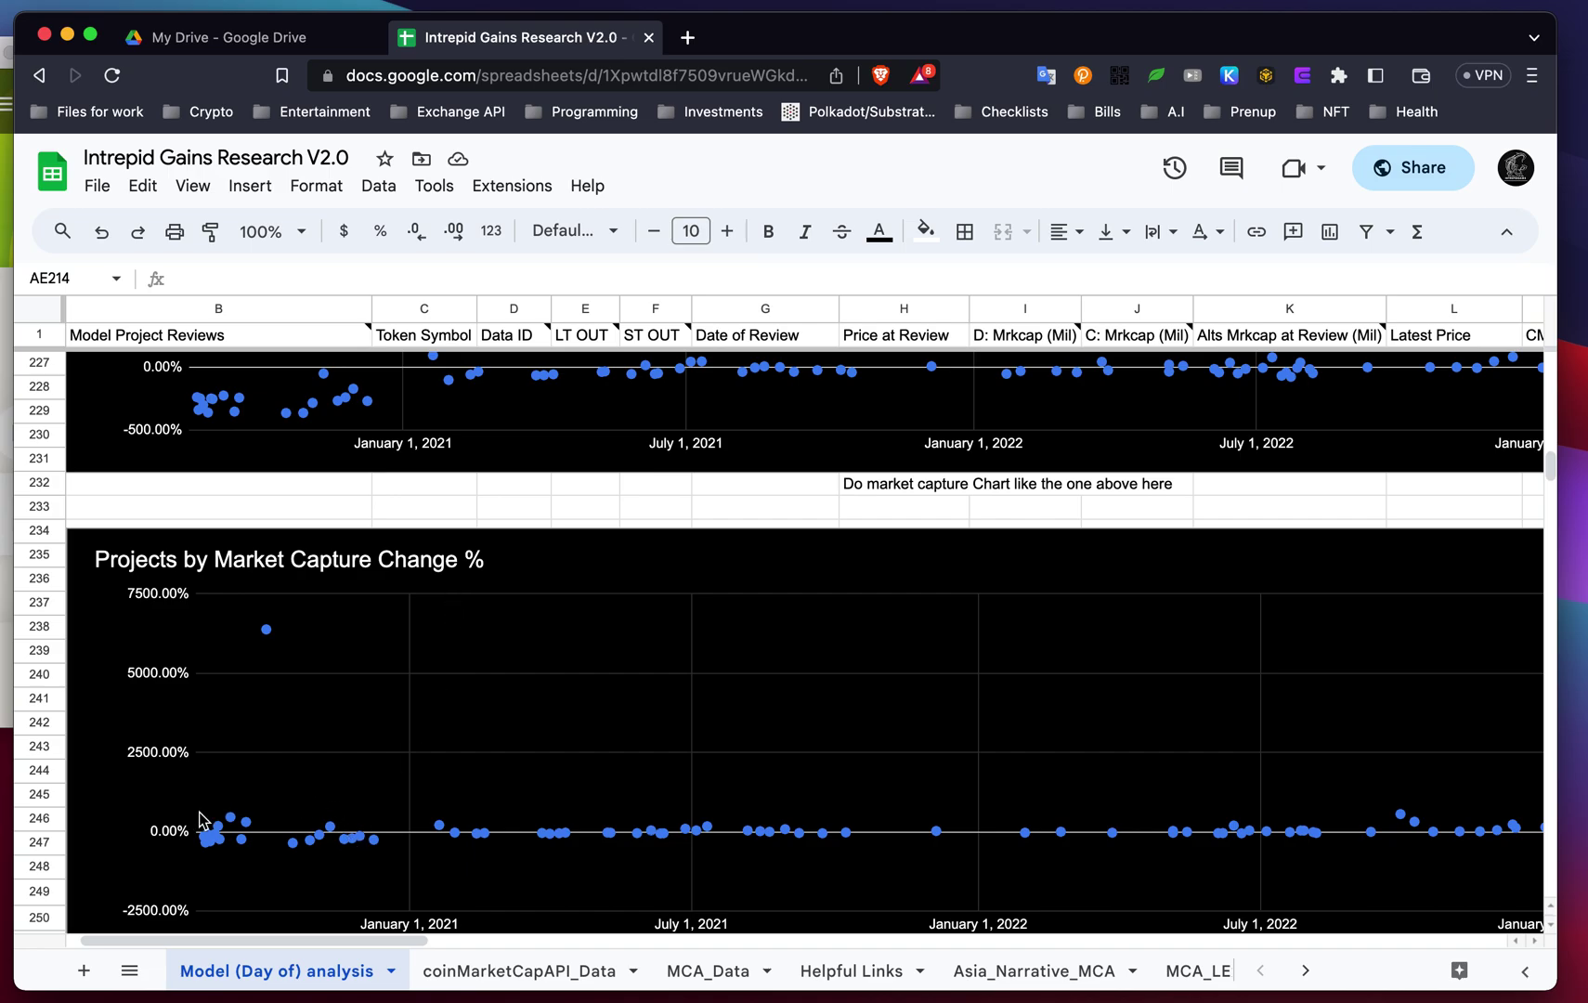
{"action": "scroll", "coordinate": [757, 672], "scroll_direction": "up", "scroll_amount": 2}
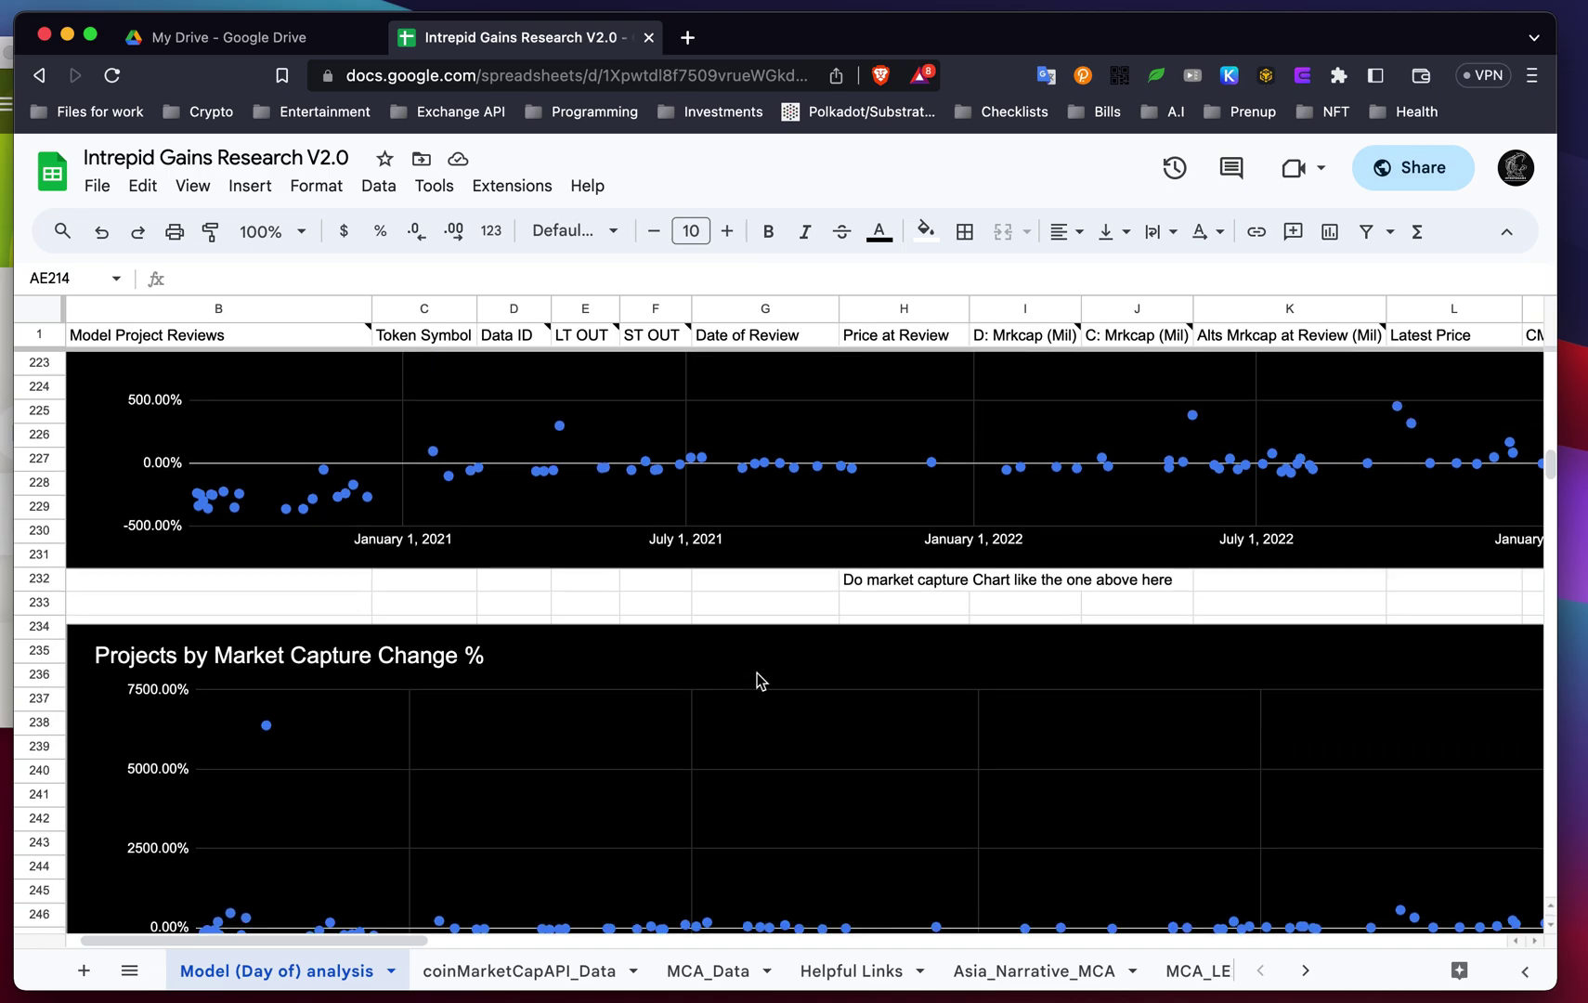
{"action": "scroll", "coordinate": [334, 460], "scroll_direction": "up", "scroll_amount": 1}
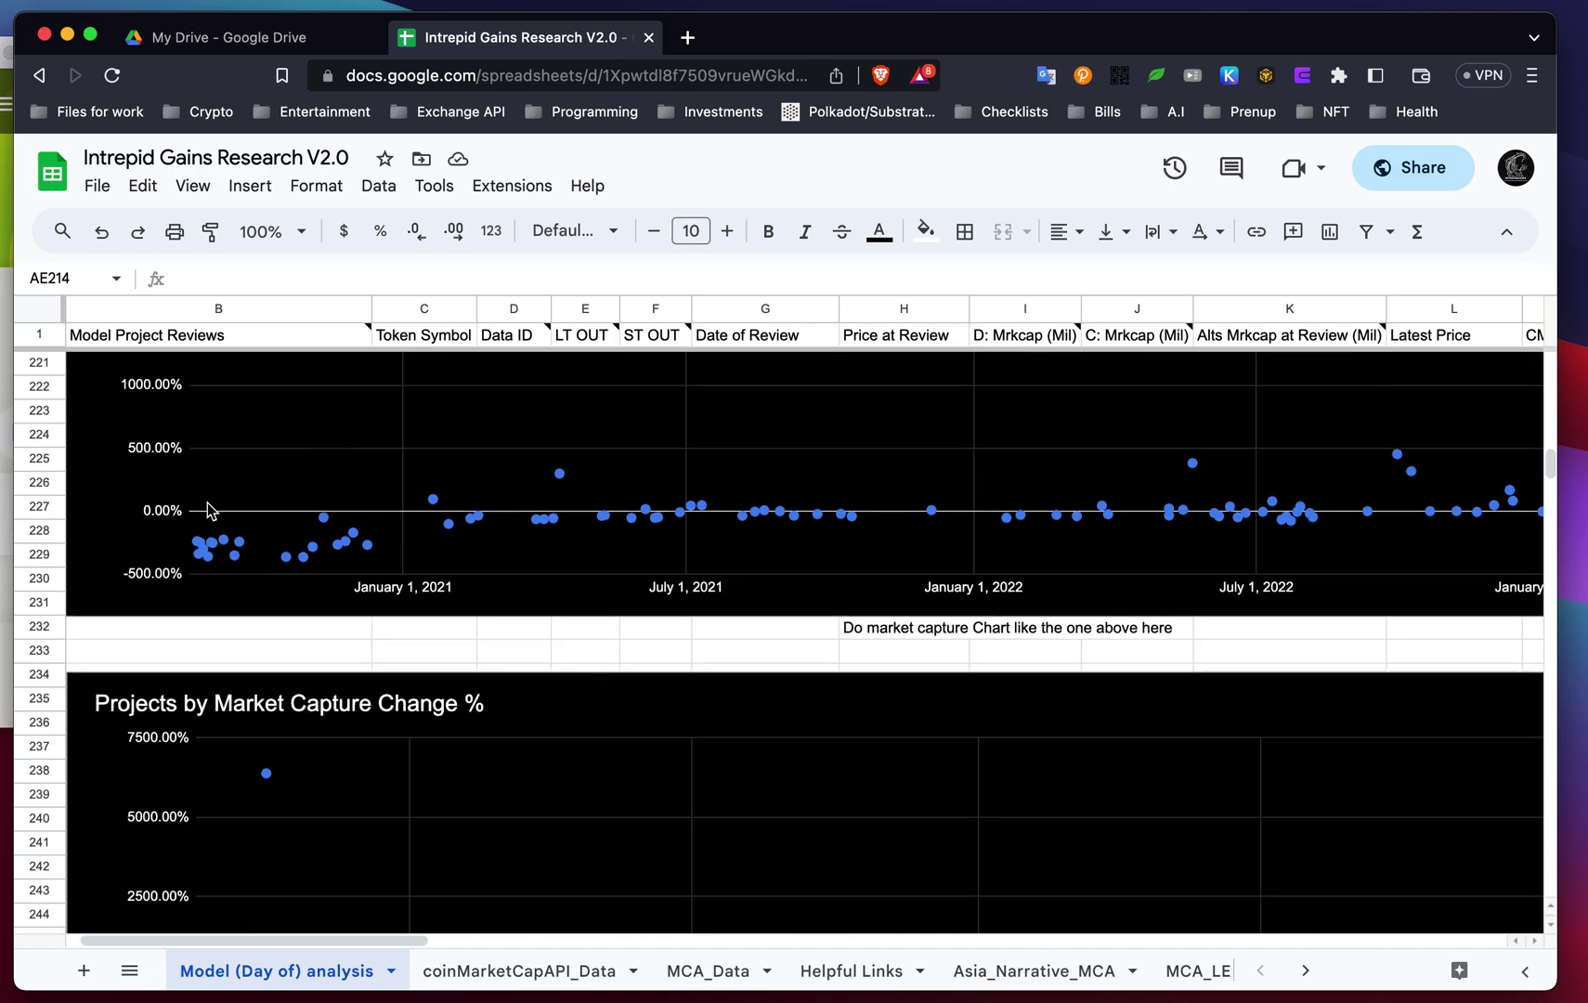
{"action": "scroll", "coordinate": [372, 472], "scroll_direction": "up", "scroll_amount": 1}
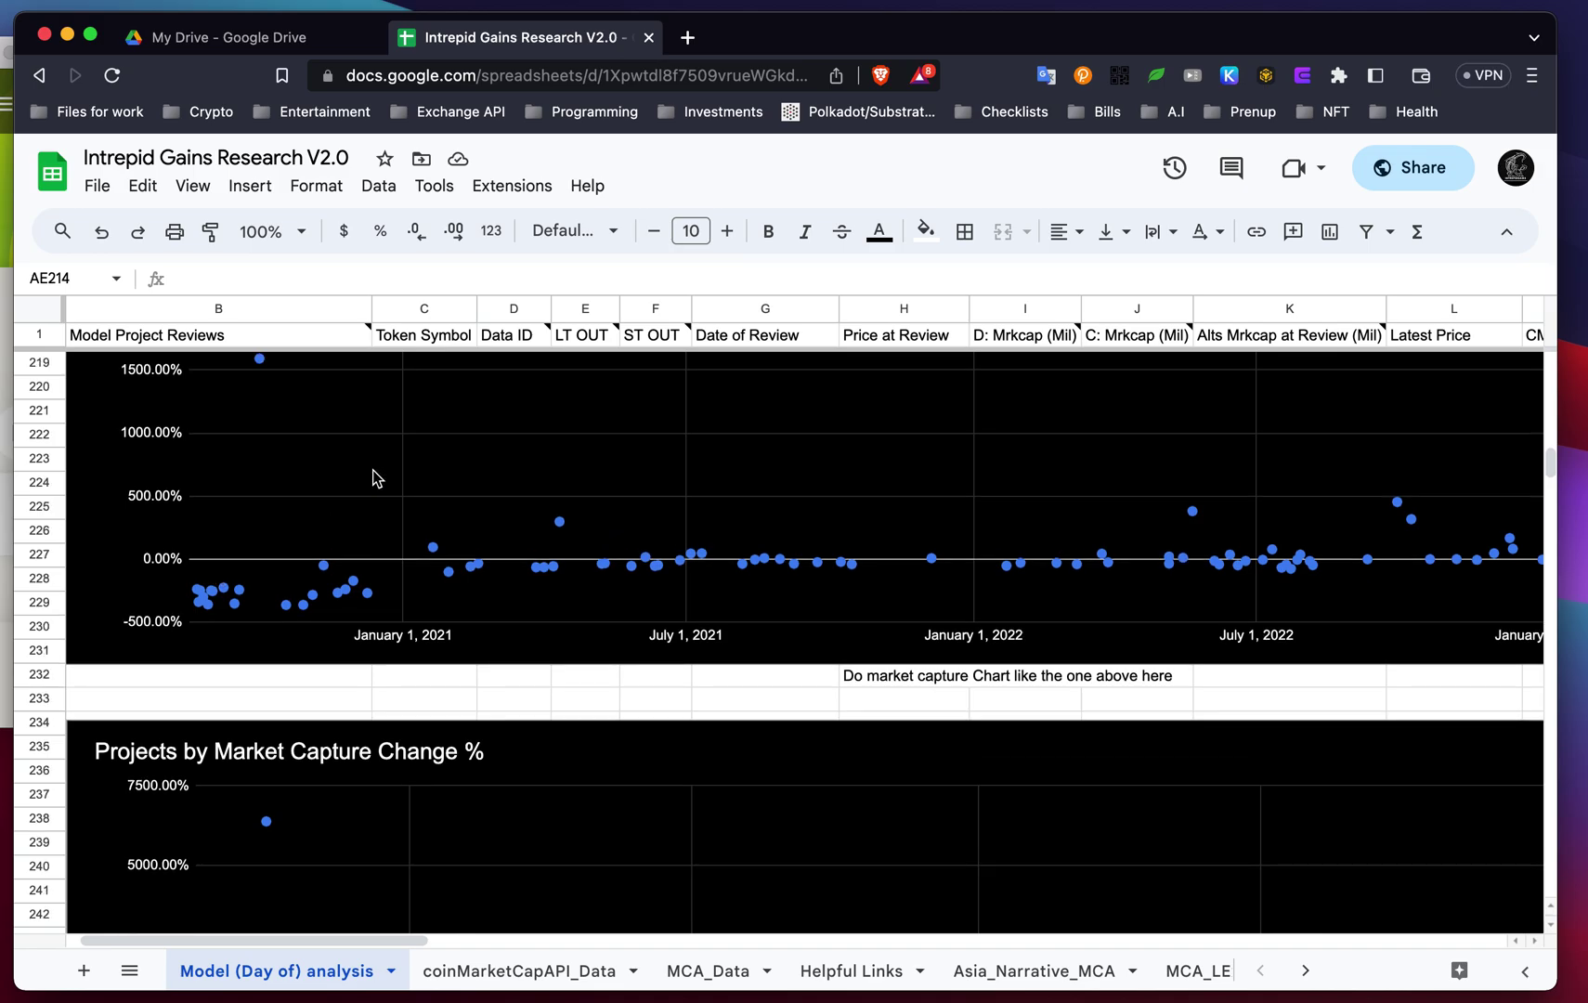
{"action": "scroll", "coordinate": [578, 724], "scroll_direction": "down", "scroll_amount": 4}
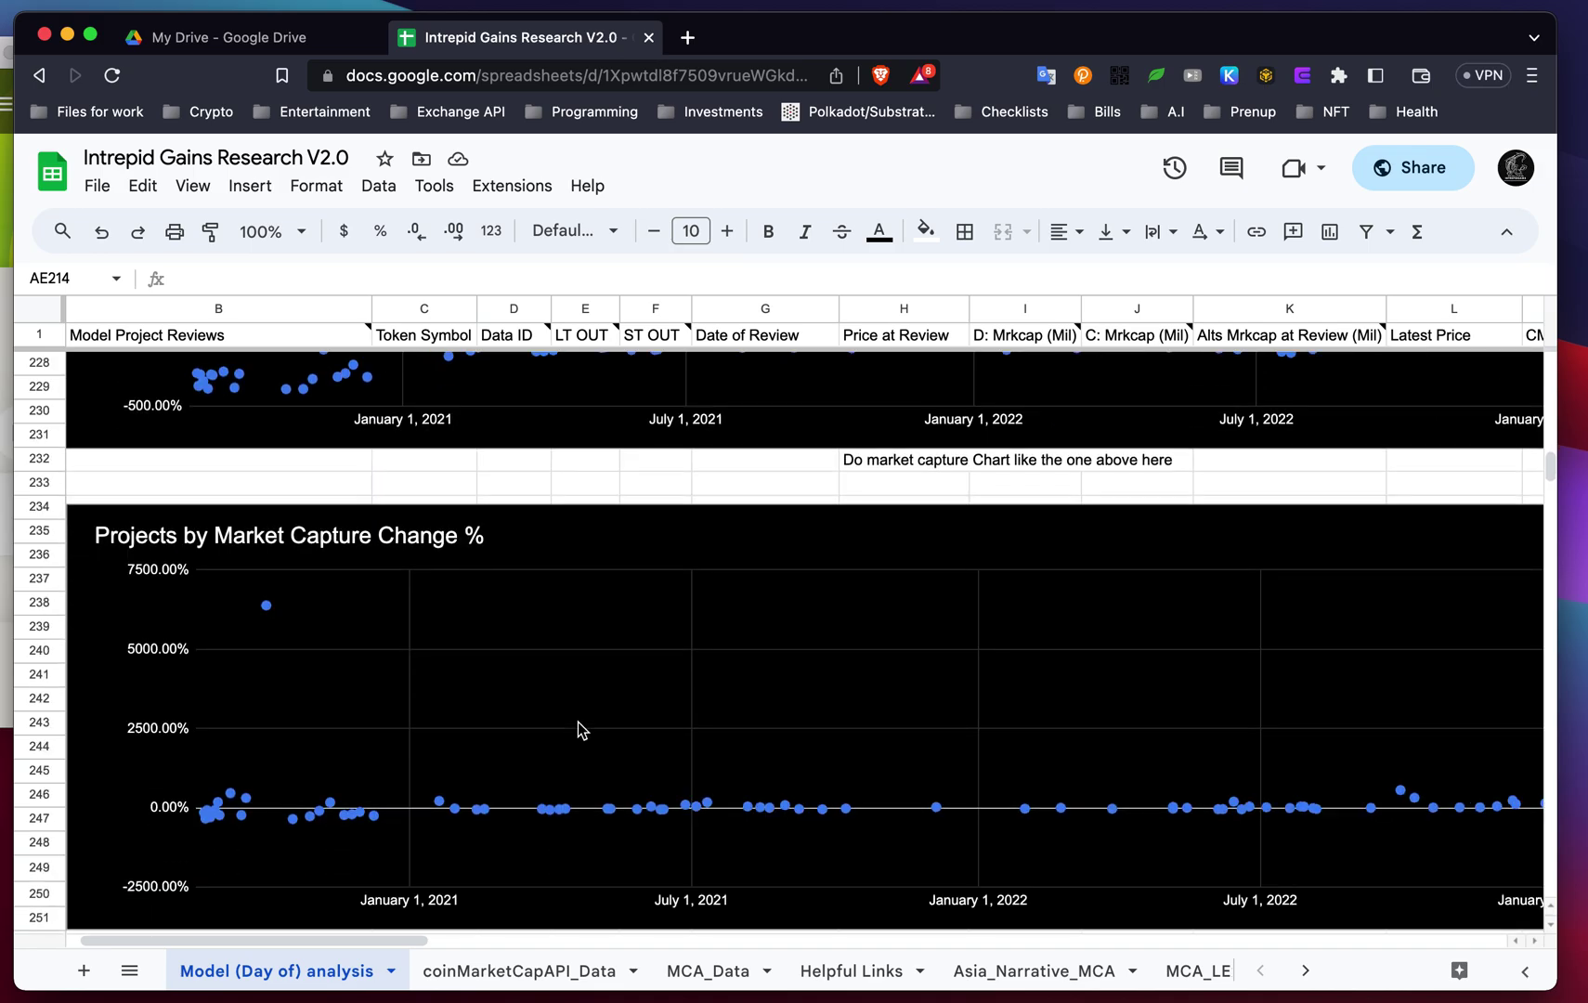
{"action": "scroll", "coordinate": [578, 725], "scroll_direction": "up", "scroll_amount": 3}
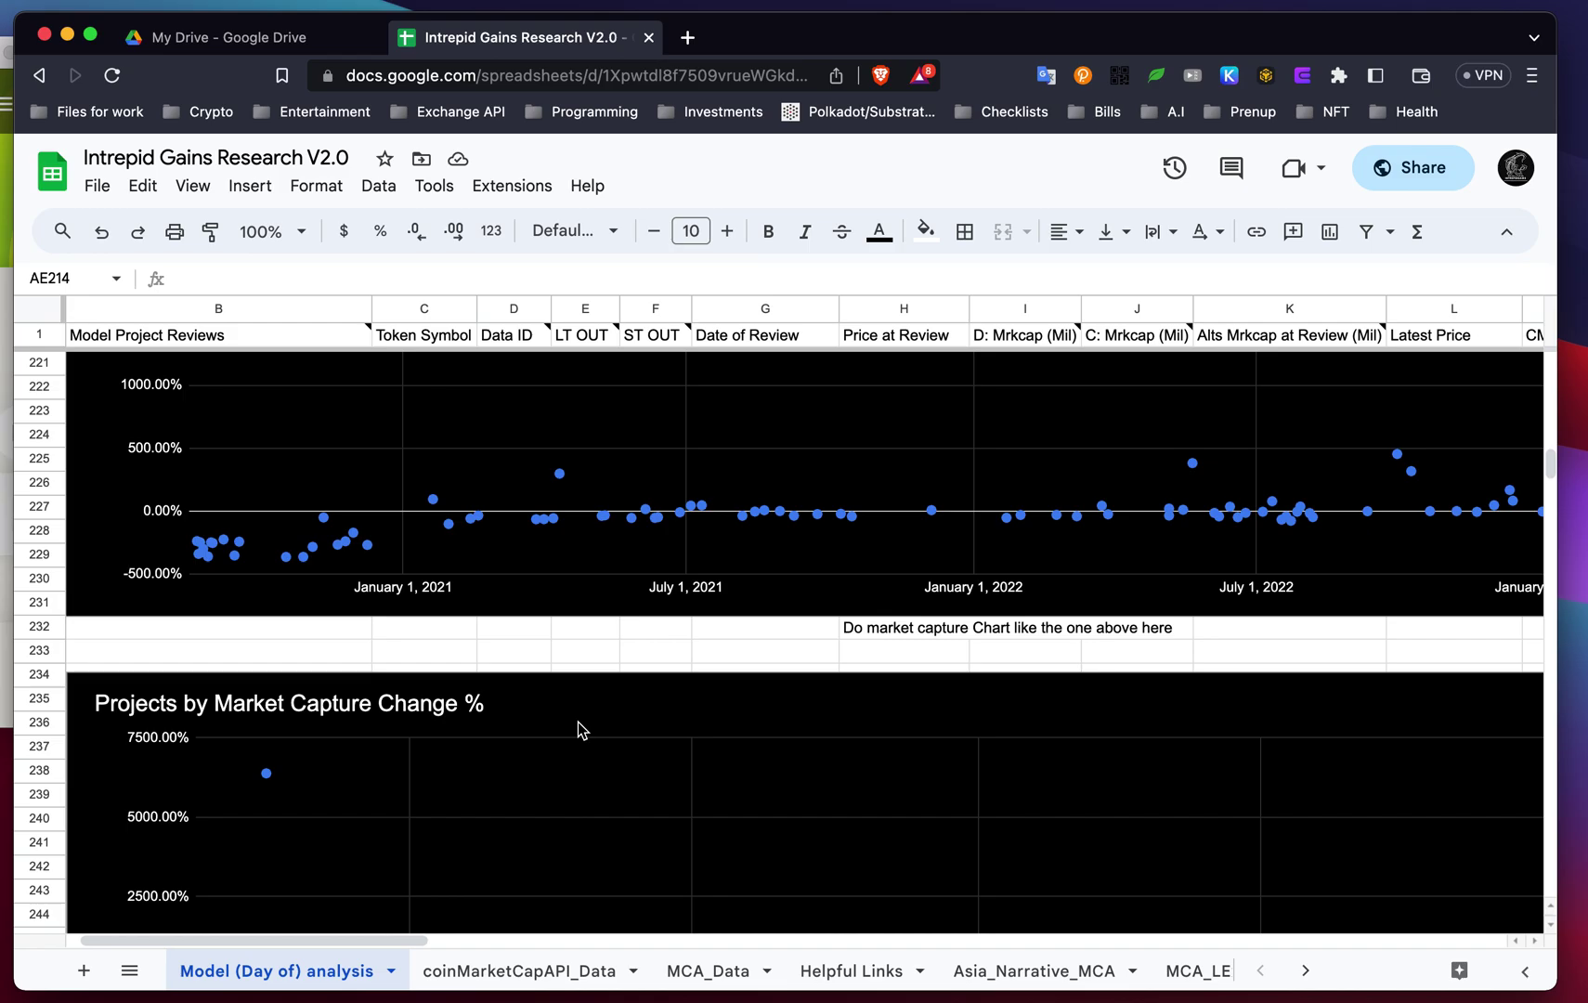
{"action": "scroll", "coordinate": [579, 723], "scroll_direction": "down", "scroll_amount": 5}
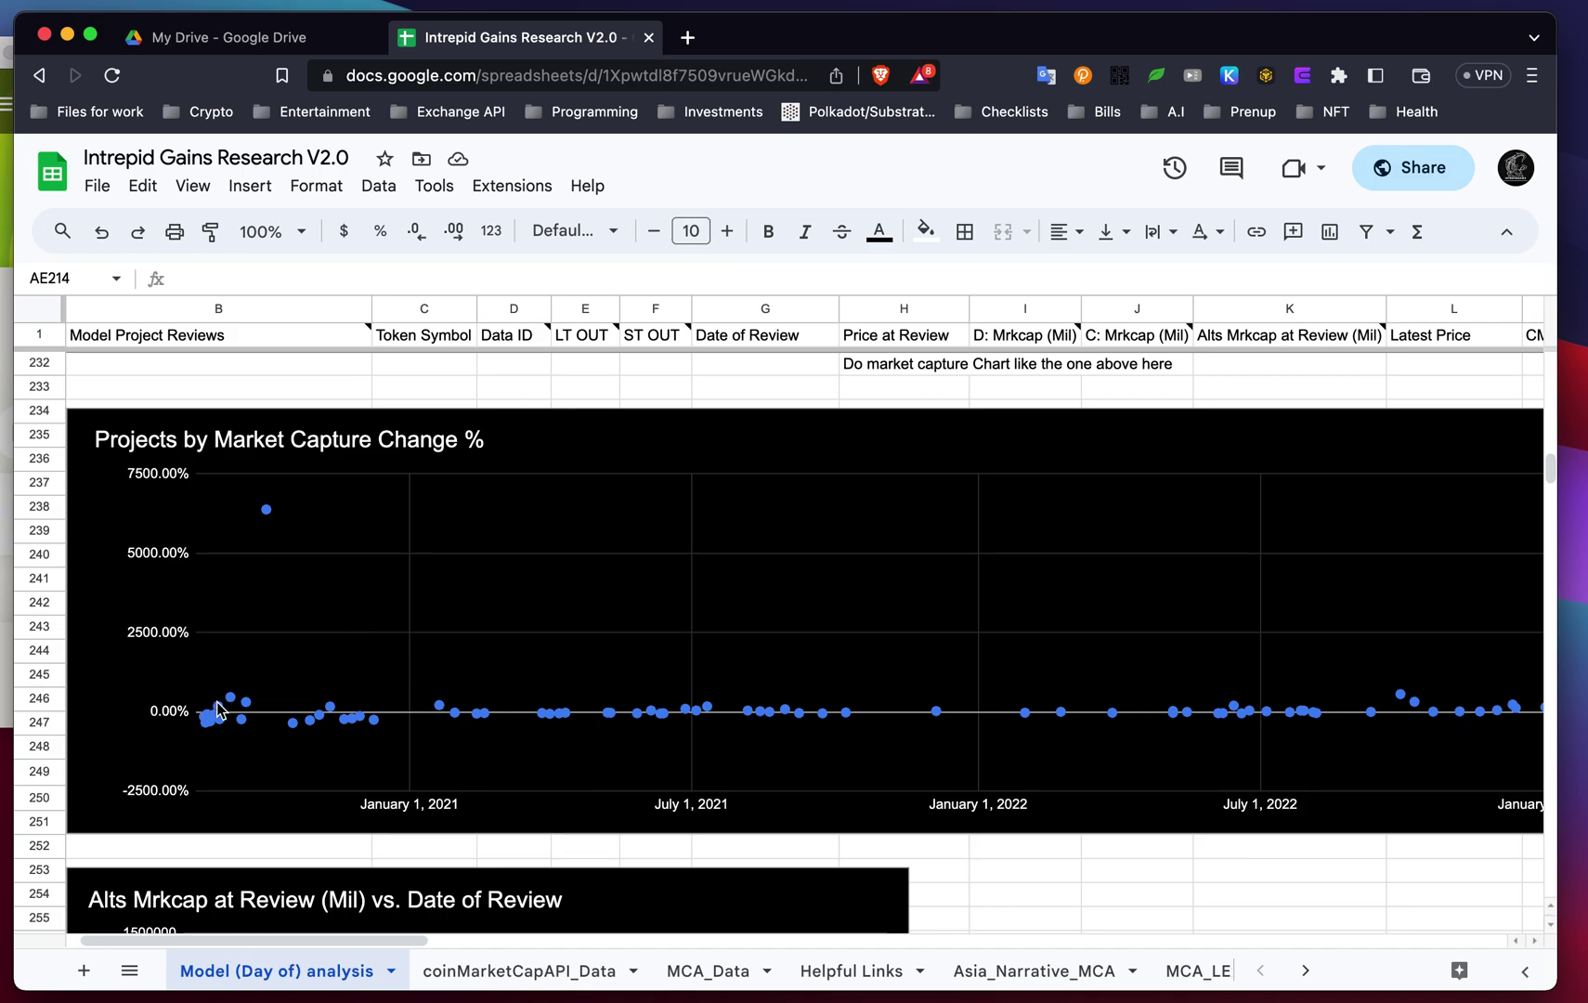
{"action": "scroll", "coordinate": [284, 622], "scroll_direction": "up", "scroll_amount": 5}
{"action": "scroll", "coordinate": [283, 622], "scroll_direction": "right", "scroll_amount": 3}
{"action": "scroll", "coordinate": [283, 622], "scroll_direction": "left", "scroll_amount": 3}
{"action": "scroll", "coordinate": [283, 594], "scroll_direction": "up", "scroll_amount": 1}
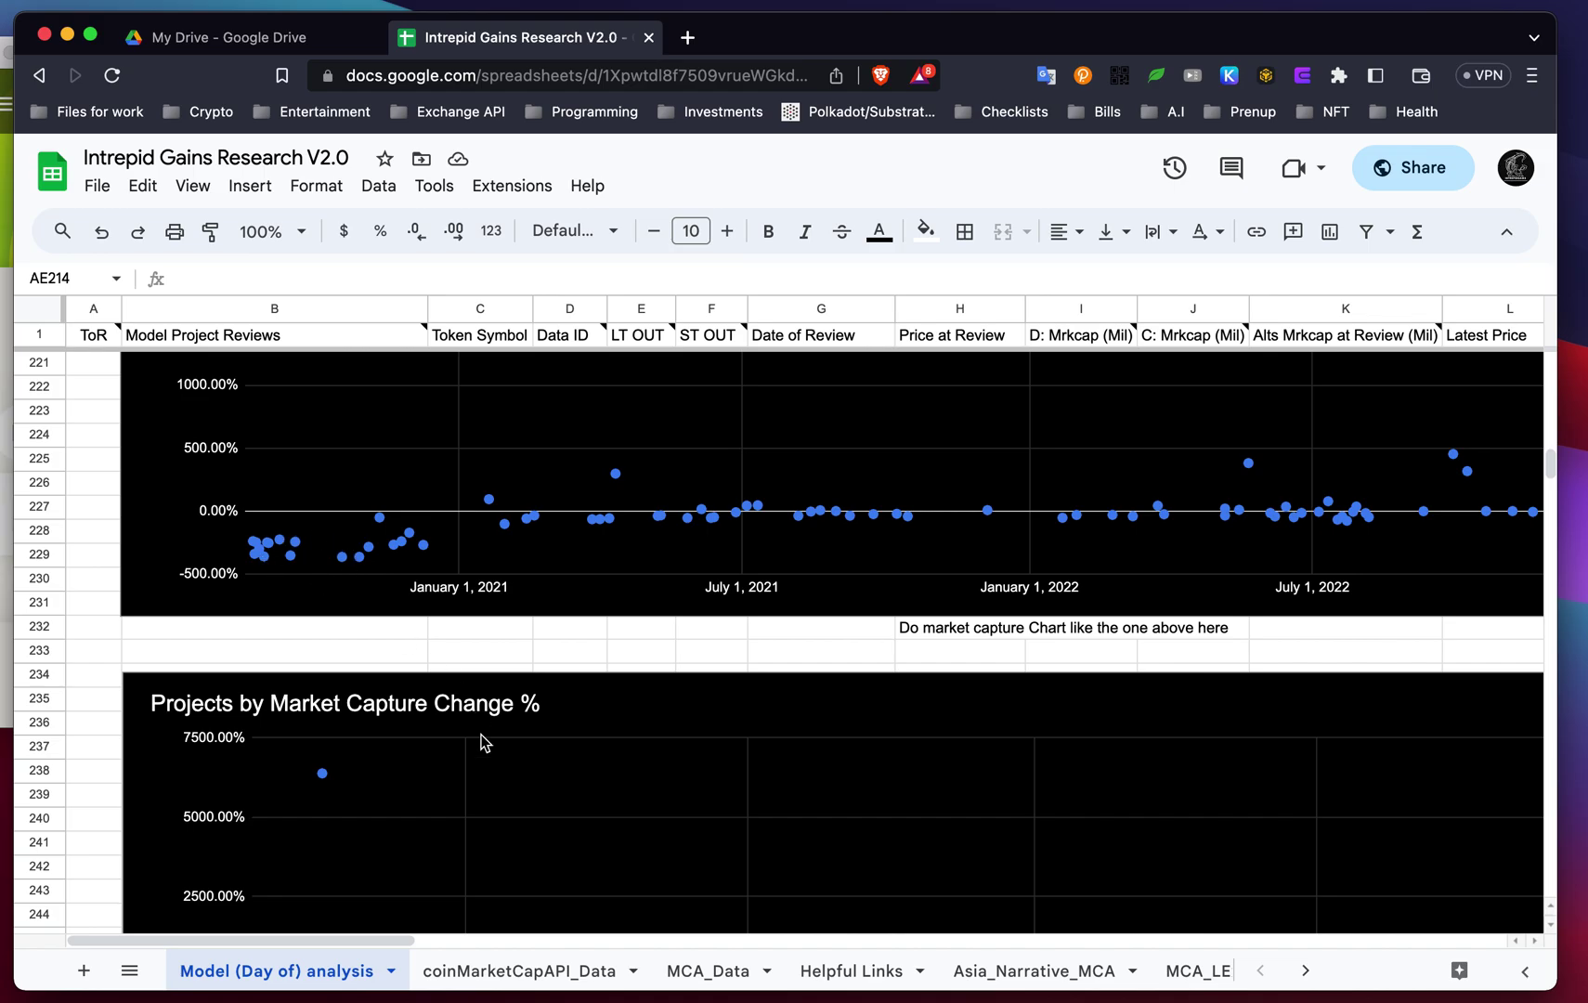
{"action": "scroll", "coordinate": [482, 741], "scroll_direction": "down", "scroll_amount": 3}
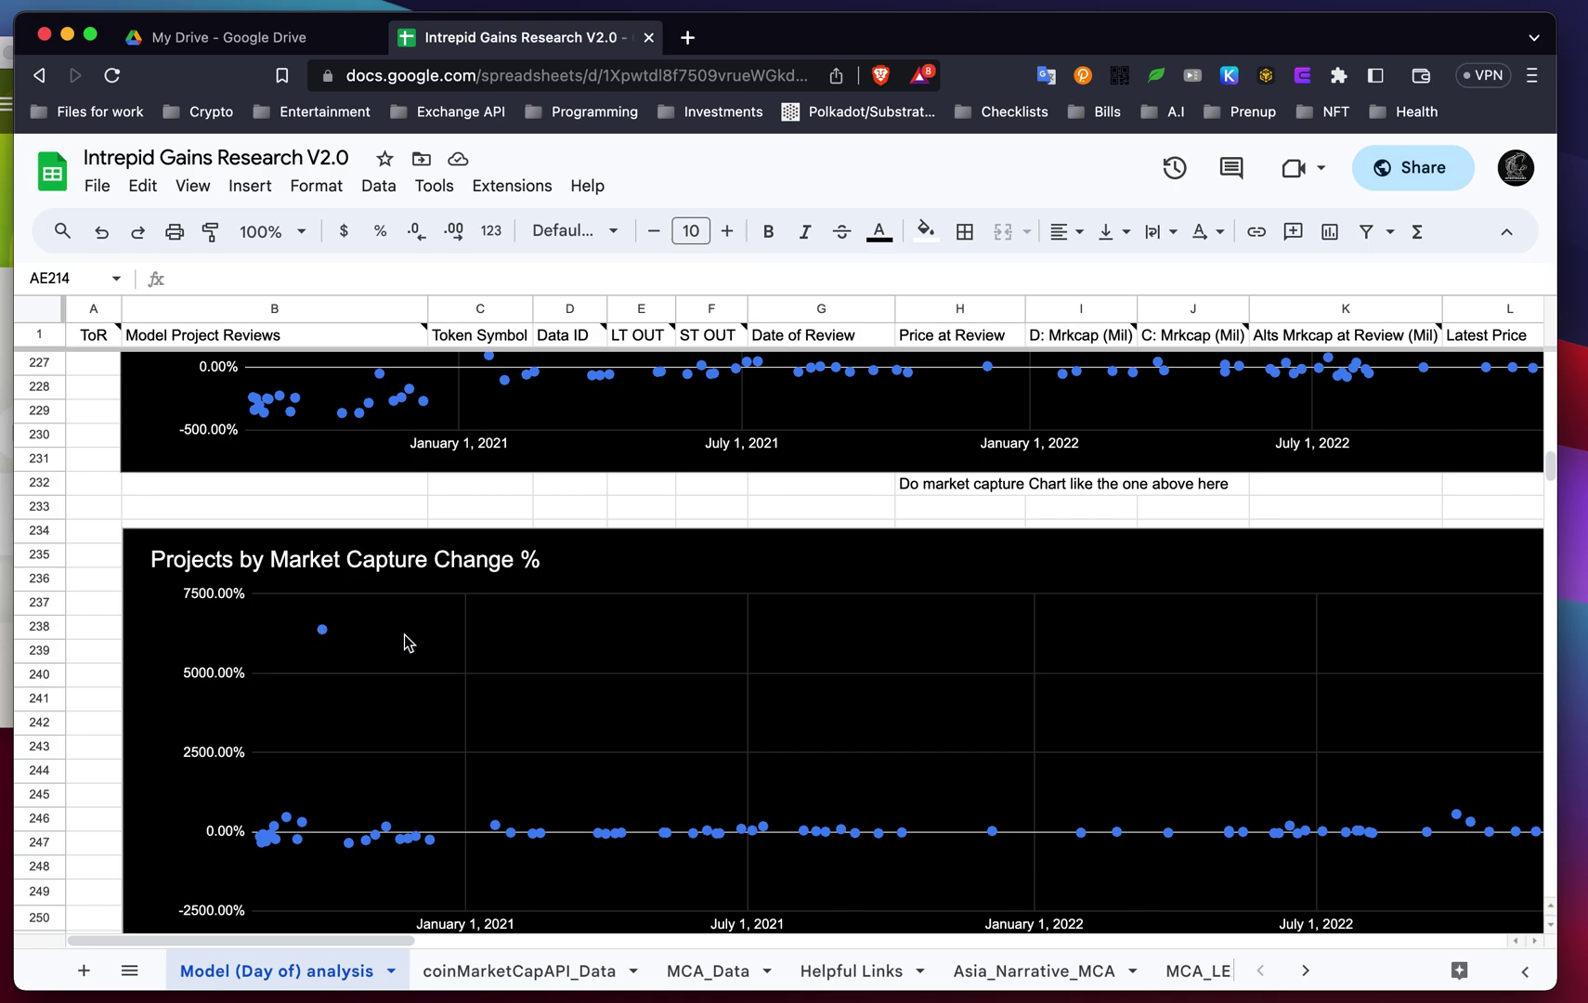
{"action": "scroll", "coordinate": [409, 641], "scroll_direction": "up", "scroll_amount": 5}
{"action": "scroll", "coordinate": [417, 640], "scroll_direction": "up", "scroll_amount": 1}
{"action": "scroll", "coordinate": [417, 640], "scroll_direction": "down", "scroll_amount": 2}
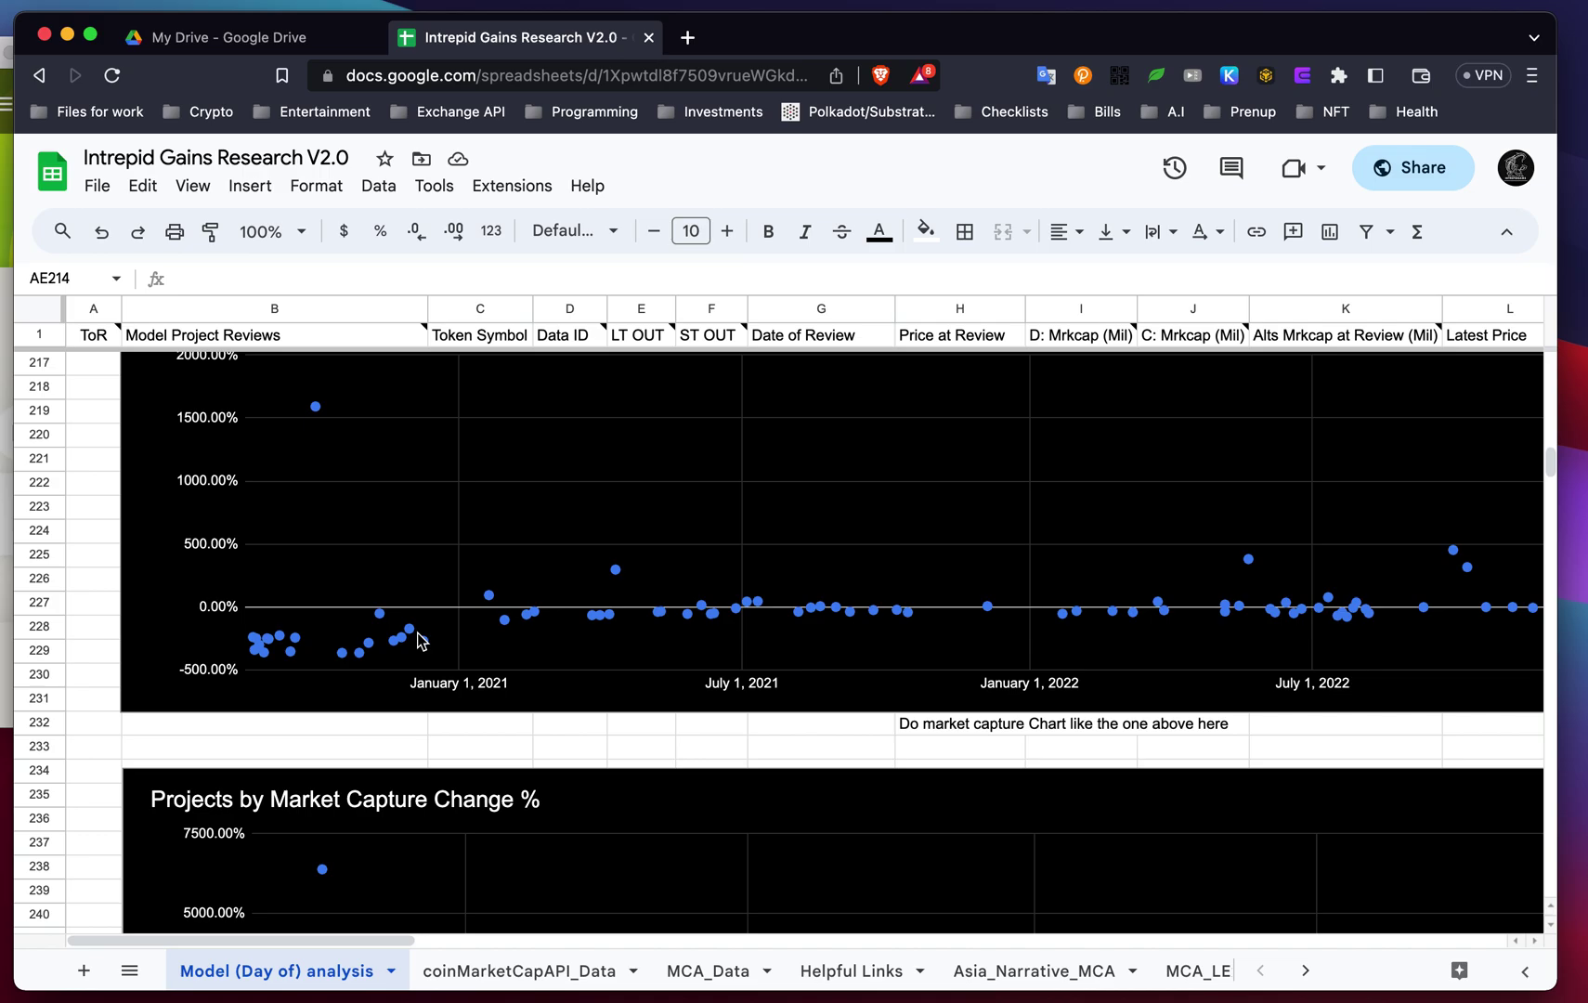
{"action": "scroll", "coordinate": [422, 639], "scroll_direction": "down", "scroll_amount": 1}
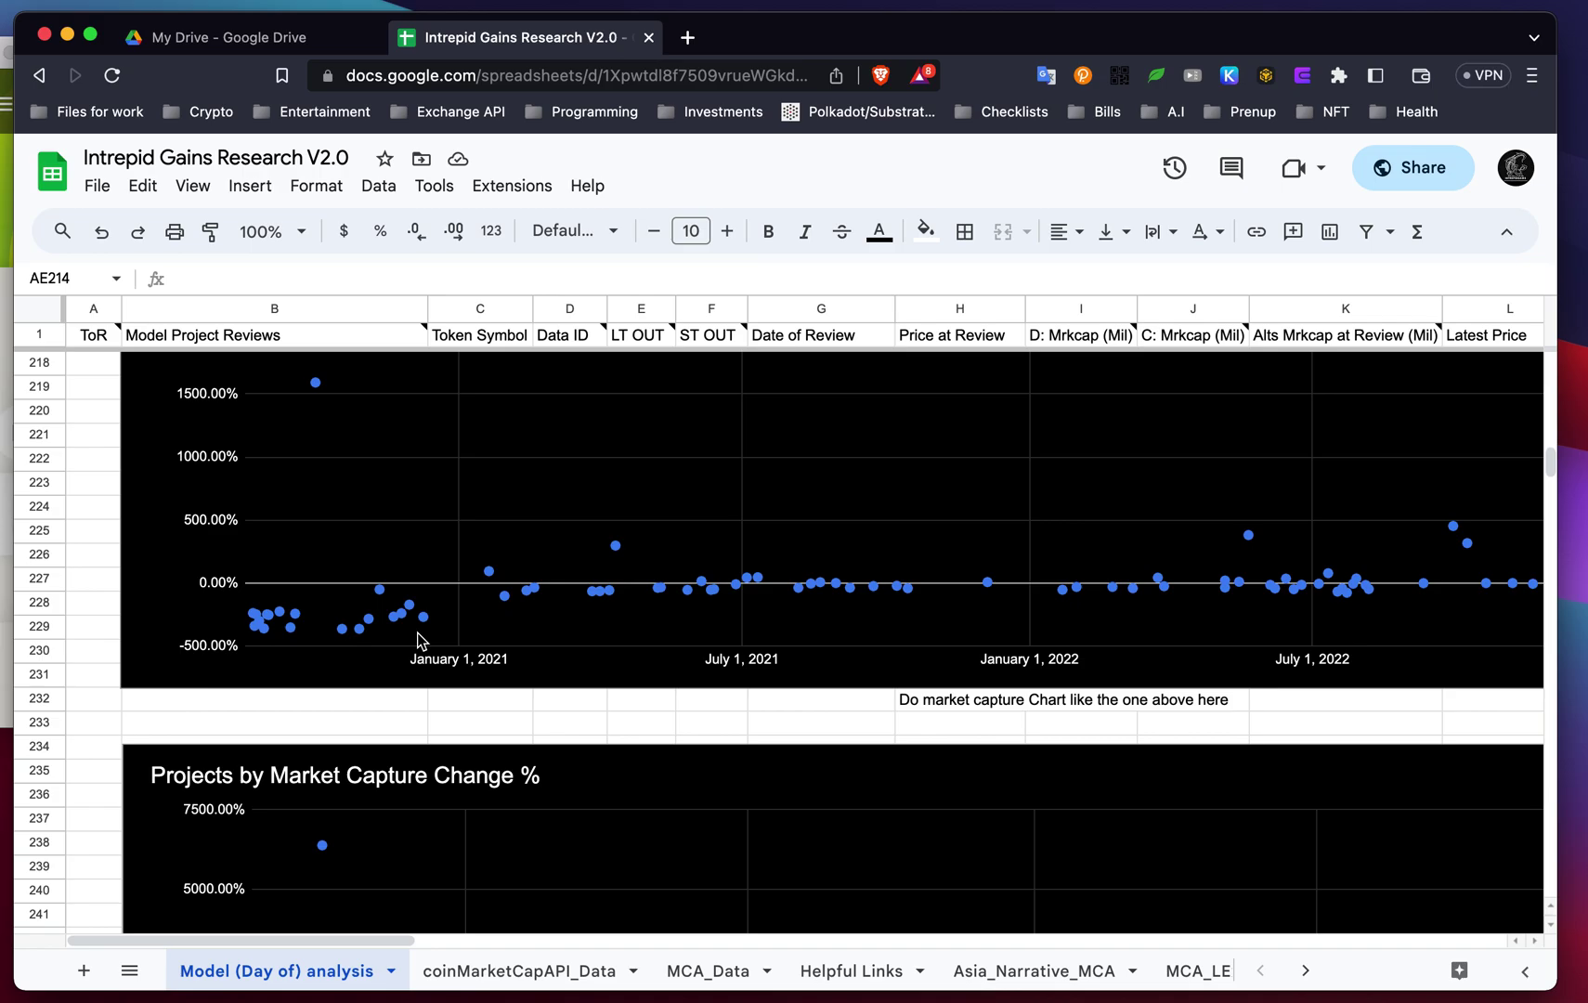
{"action": "scroll", "coordinate": [421, 640], "scroll_direction": "down", "scroll_amount": 3}
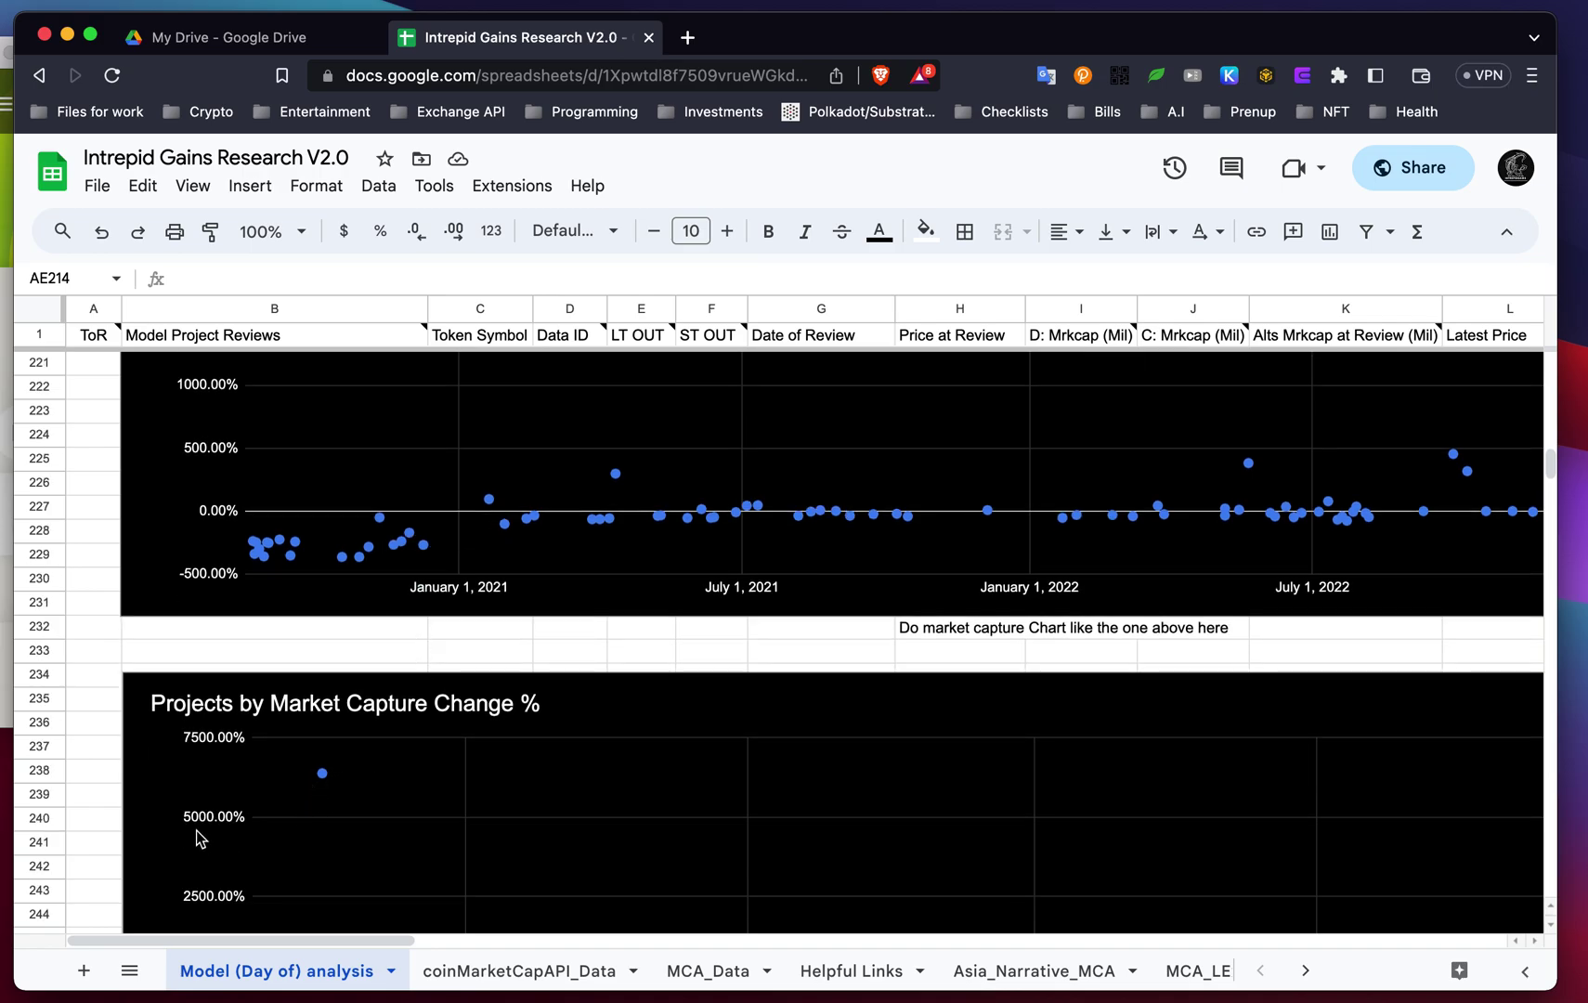
{"action": "scroll", "coordinate": [404, 689], "scroll_direction": "up", "scroll_amount": 5}
{"action": "scroll", "coordinate": [404, 689], "scroll_direction": "down", "scroll_amount": 6}
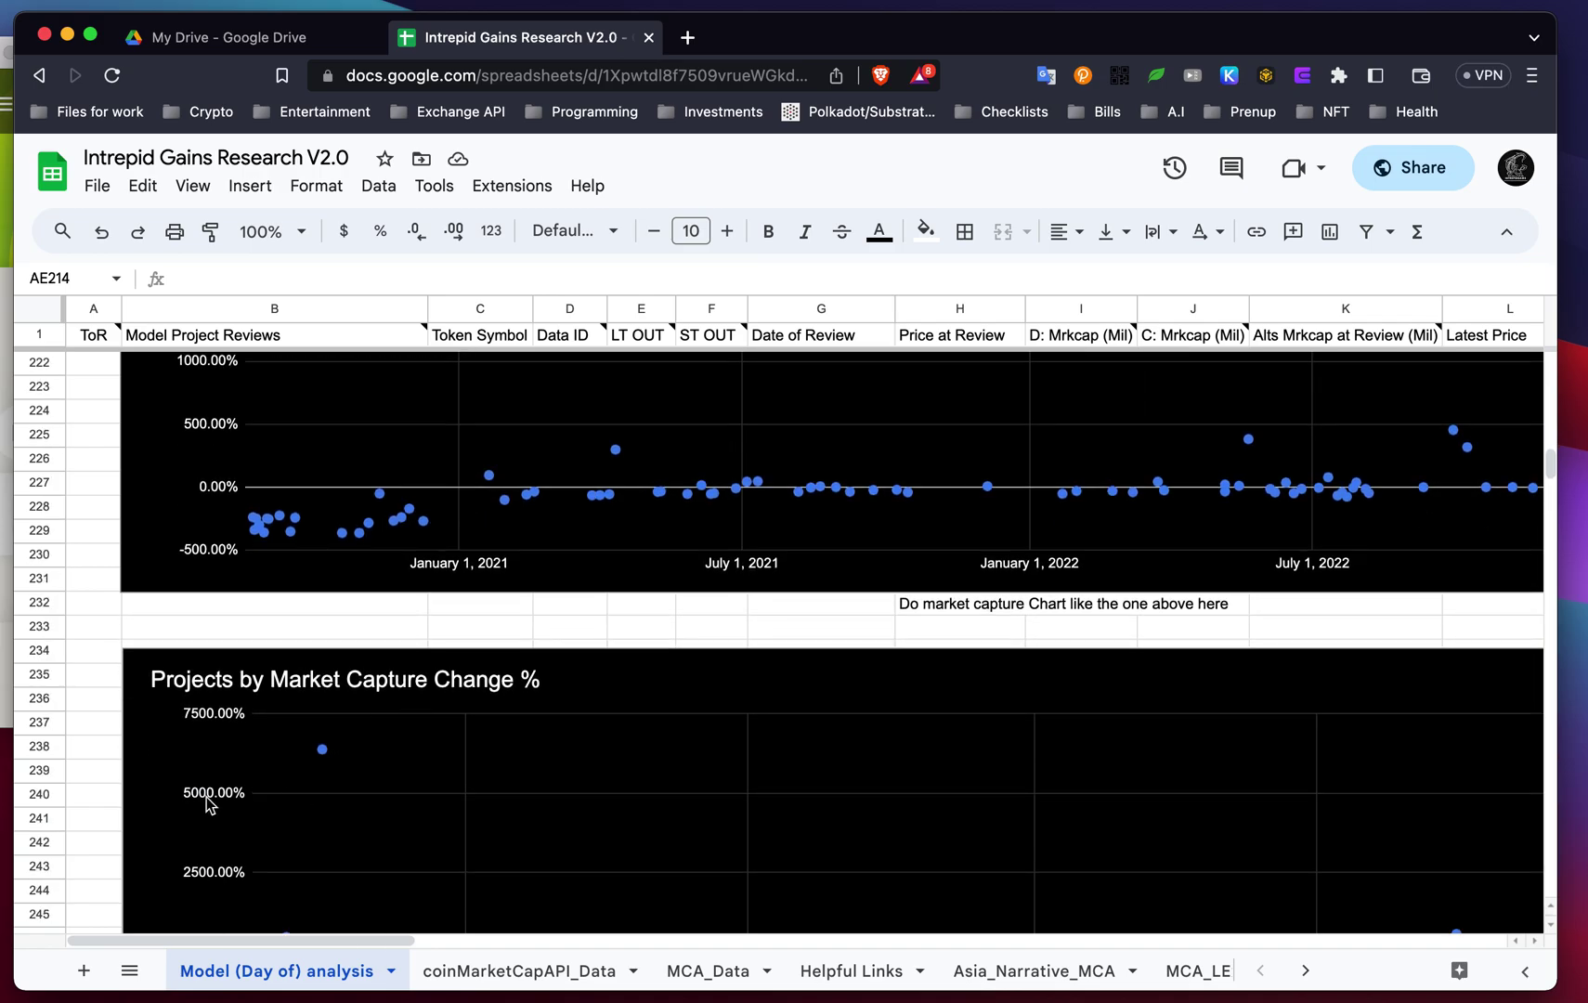
{"action": "scroll", "coordinate": [210, 804], "scroll_direction": "up", "scroll_amount": 8}
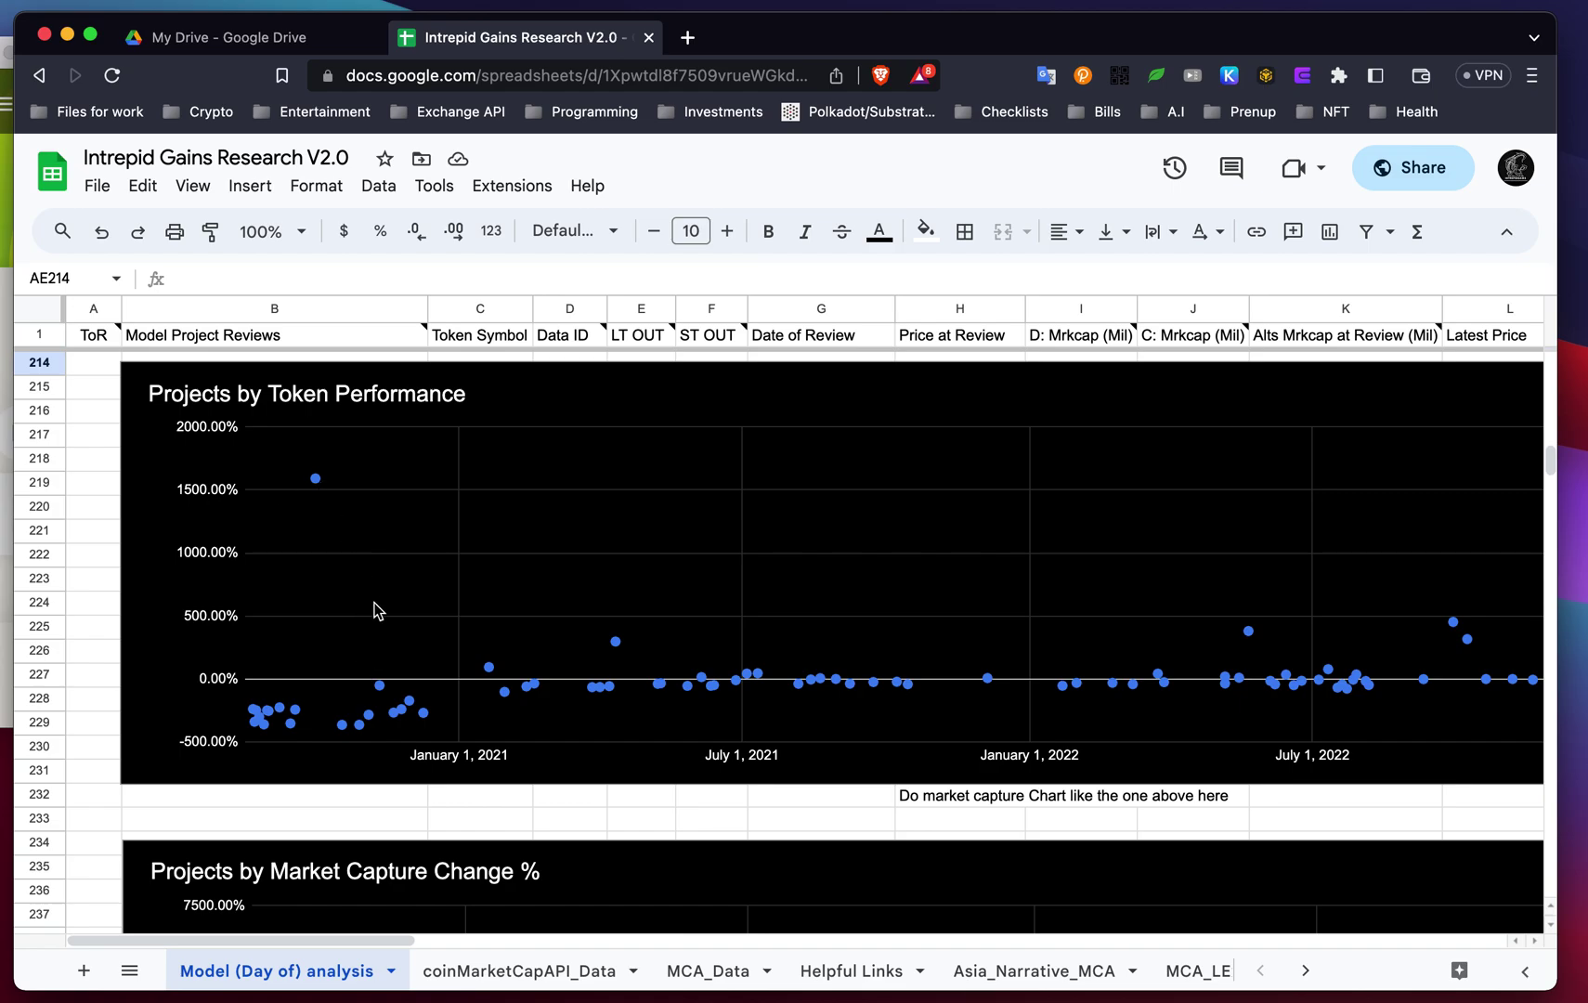
{"action": "scroll", "coordinate": [400, 662], "scroll_direction": "down", "scroll_amount": 4}
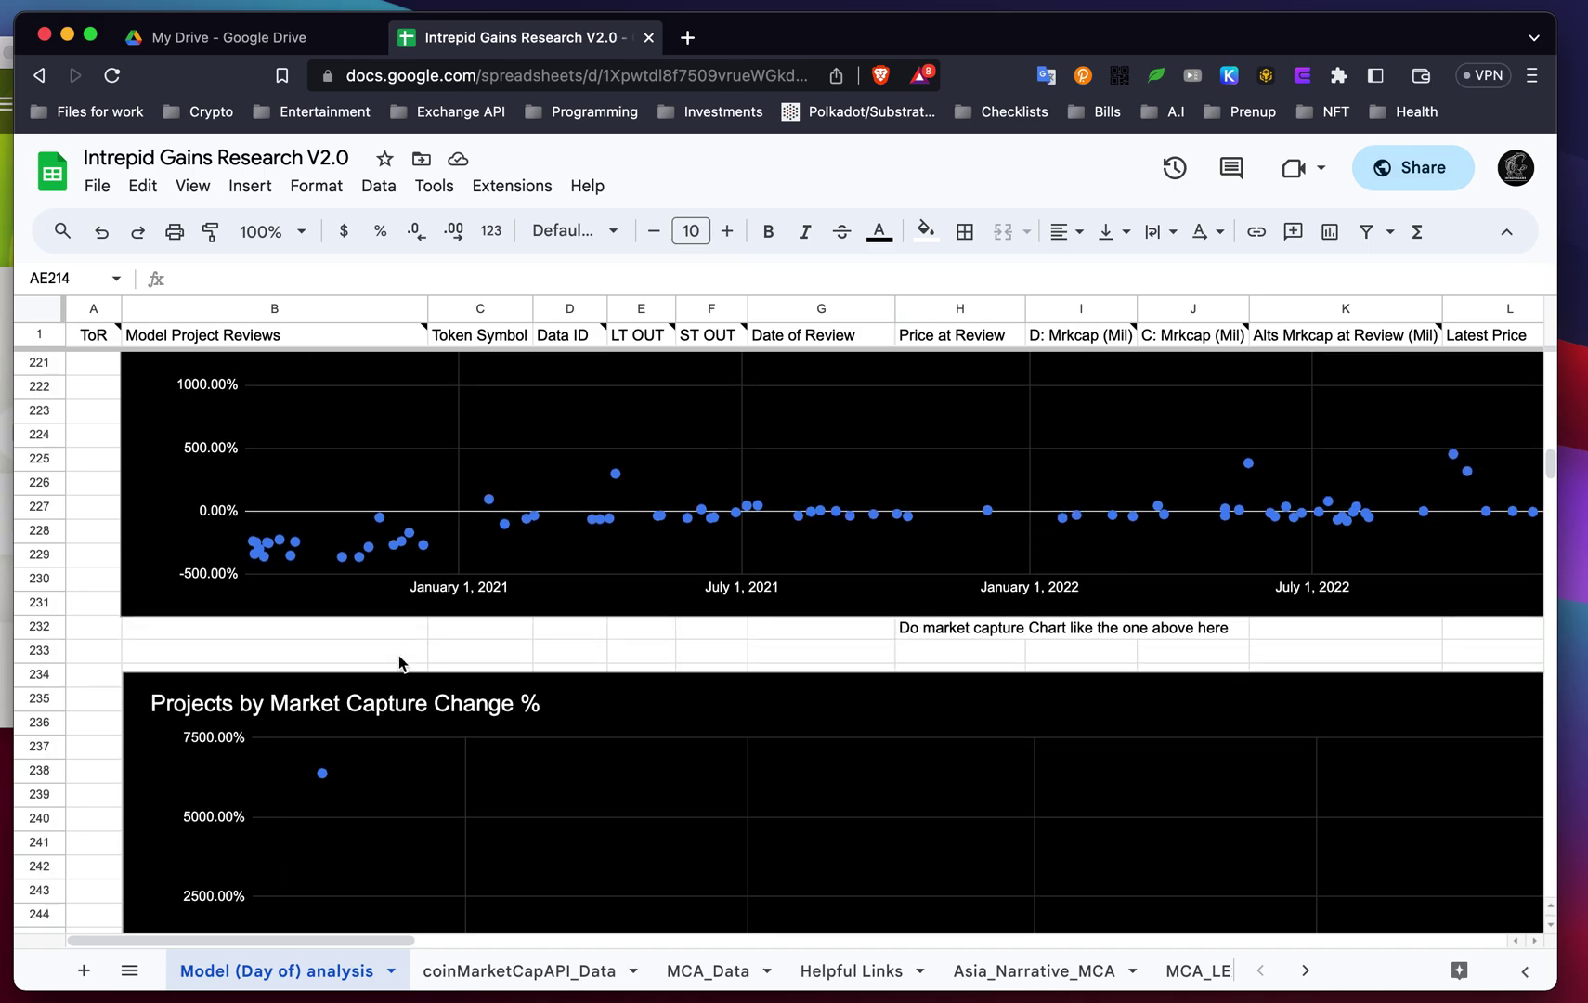
{"action": "scroll", "coordinate": [647, 701], "scroll_direction": "right", "scroll_amount": 5}
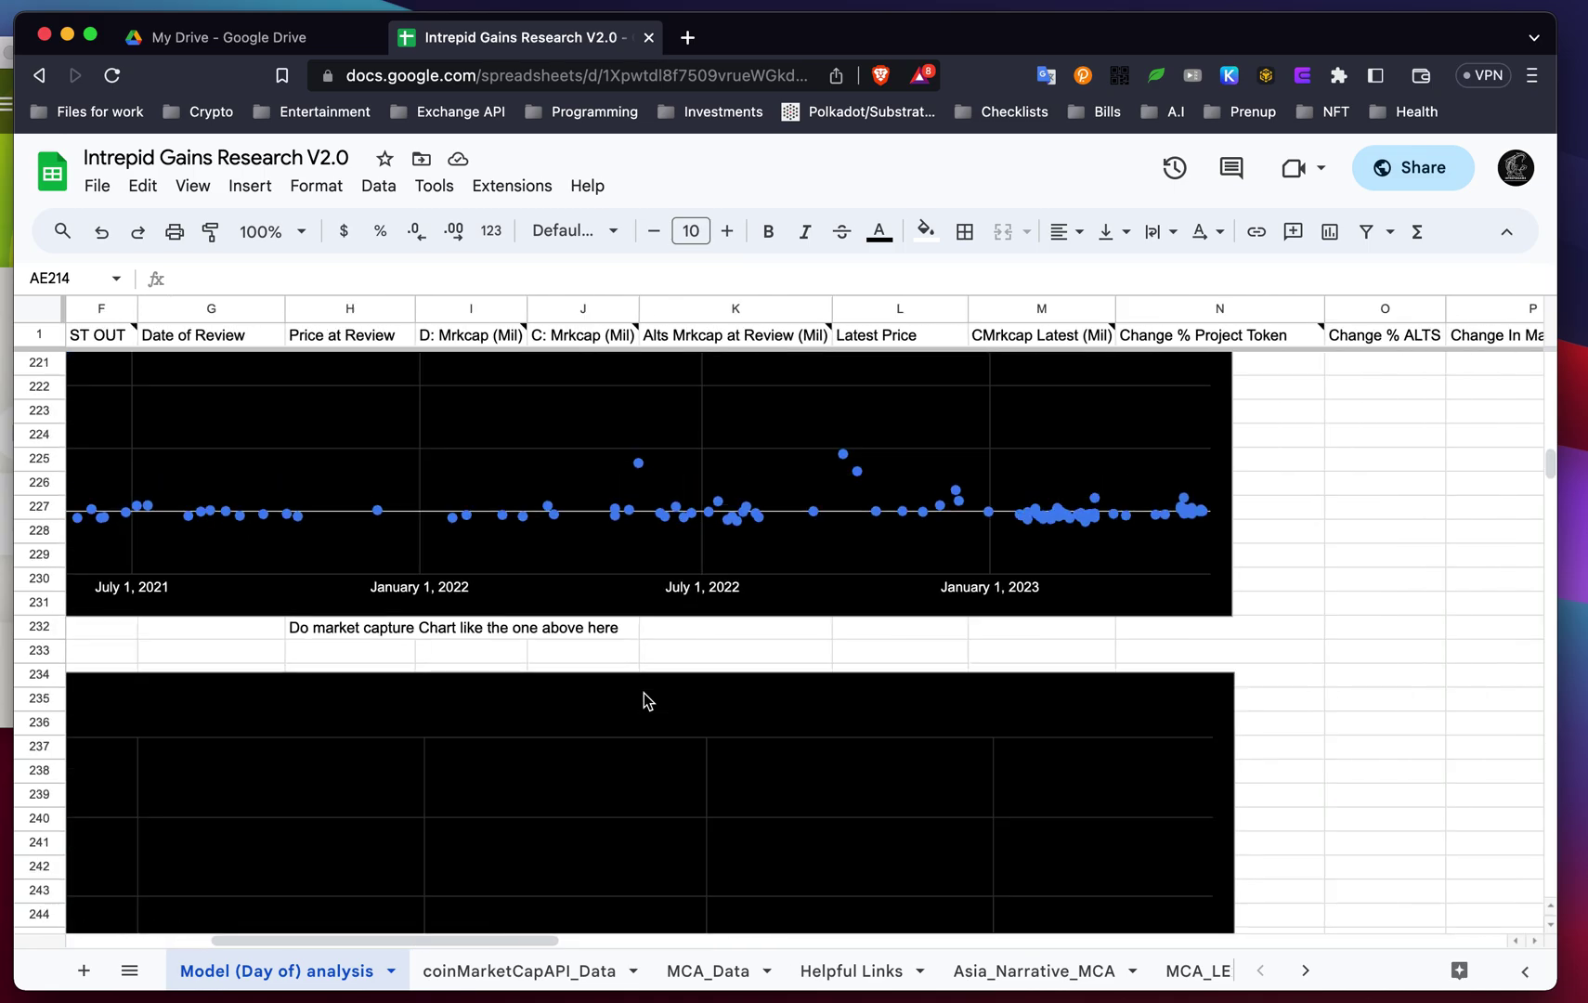
{"action": "scroll", "coordinate": [647, 702], "scroll_direction": "up", "scroll_amount": 1}
{"action": "scroll", "coordinate": [647, 701], "scroll_direction": "down", "scroll_amount": 4}
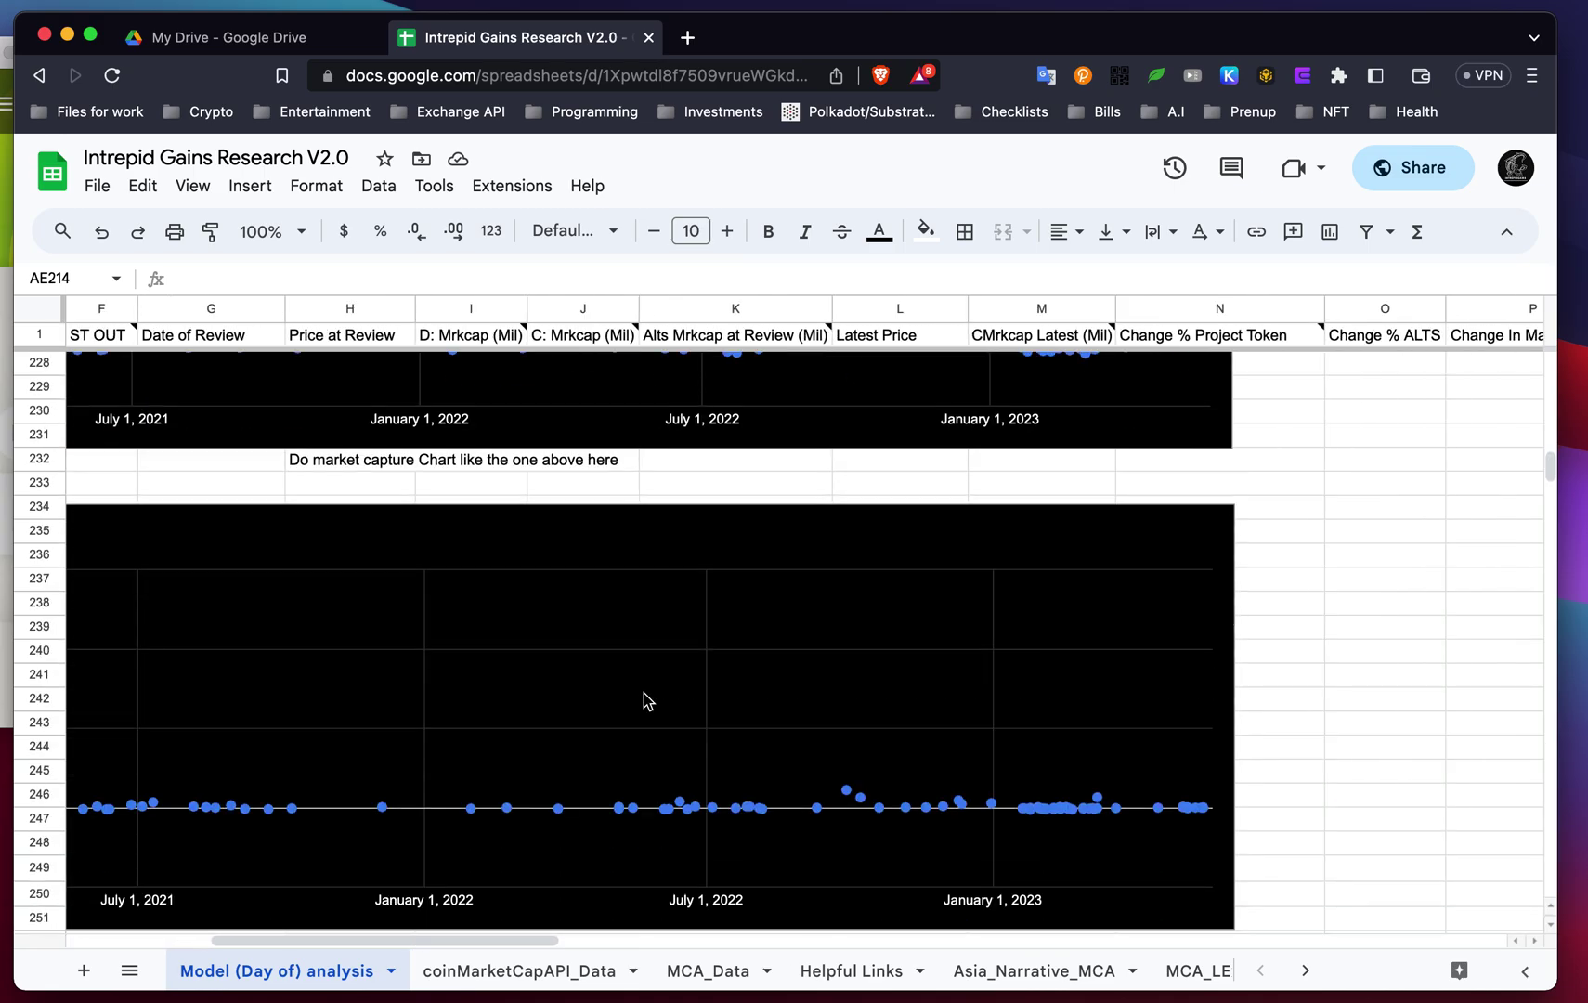
{"action": "scroll", "coordinate": [648, 701], "scroll_direction": "up", "scroll_amount": 5}
{"action": "scroll", "coordinate": [647, 701], "scroll_direction": "up", "scroll_amount": 5}
{"action": "scroll", "coordinate": [647, 701], "scroll_direction": "left", "scroll_amount": 4}
{"action": "scroll", "coordinate": [647, 701], "scroll_direction": "down", "scroll_amount": 1}
{"action": "scroll", "coordinate": [644, 691], "scroll_direction": "down", "scroll_amount": 3}
{"action": "scroll", "coordinate": [643, 691], "scroll_direction": "left", "scroll_amount": 1}
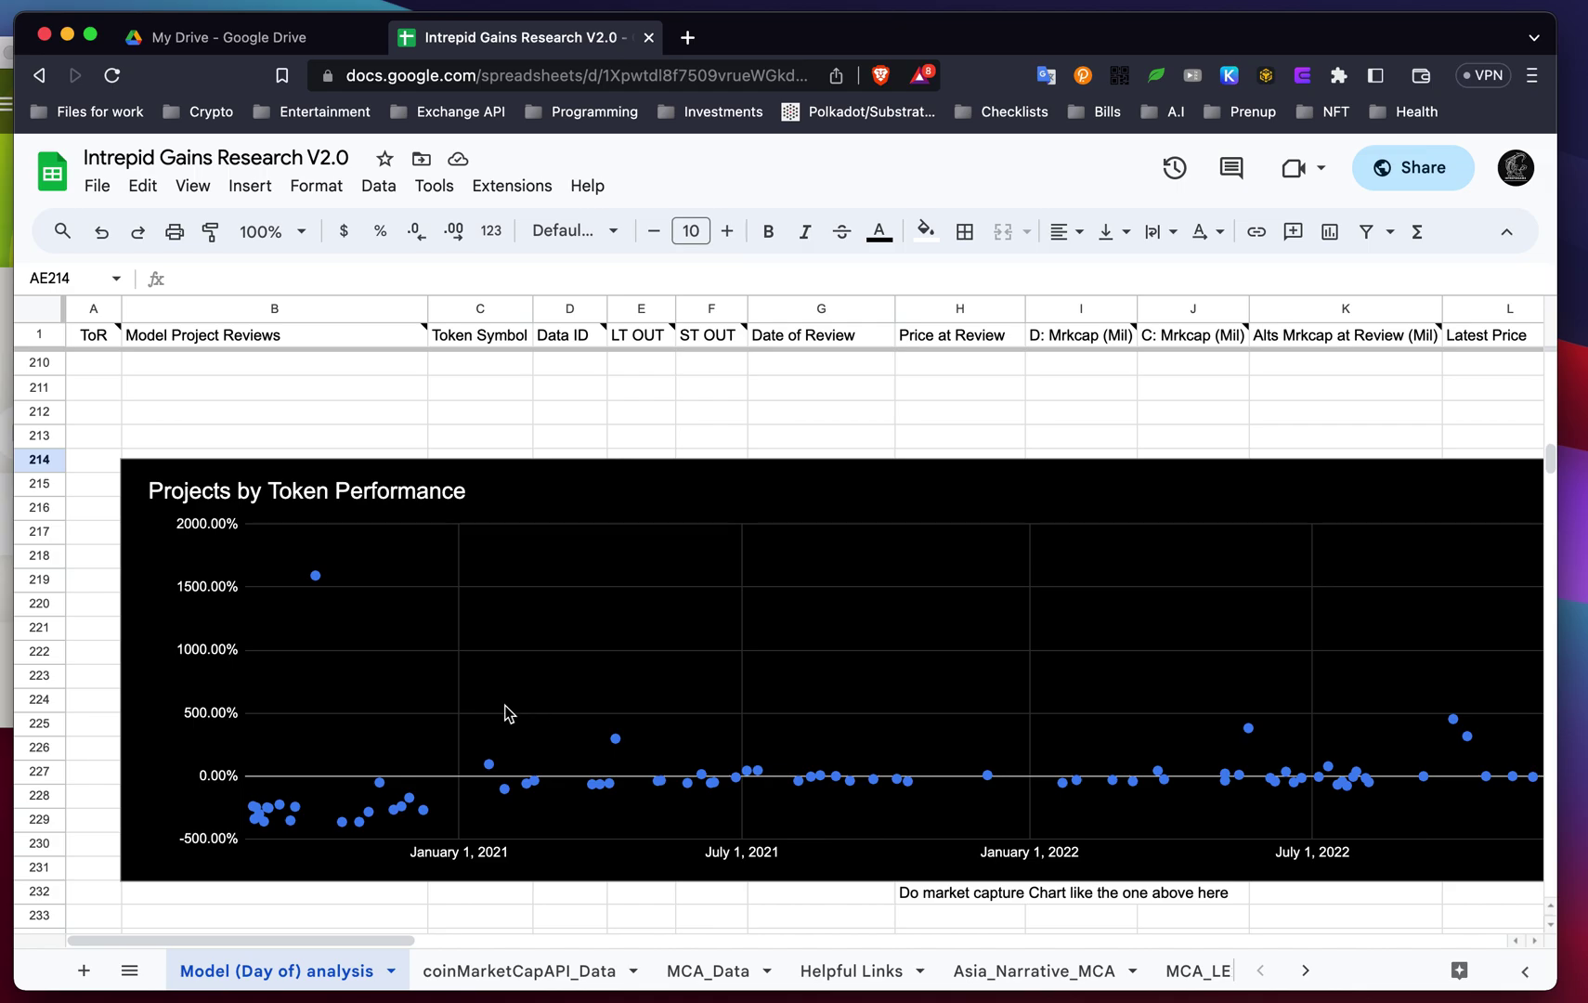
{"action": "scroll", "coordinate": [547, 817], "scroll_direction": "down", "scroll_amount": 3}
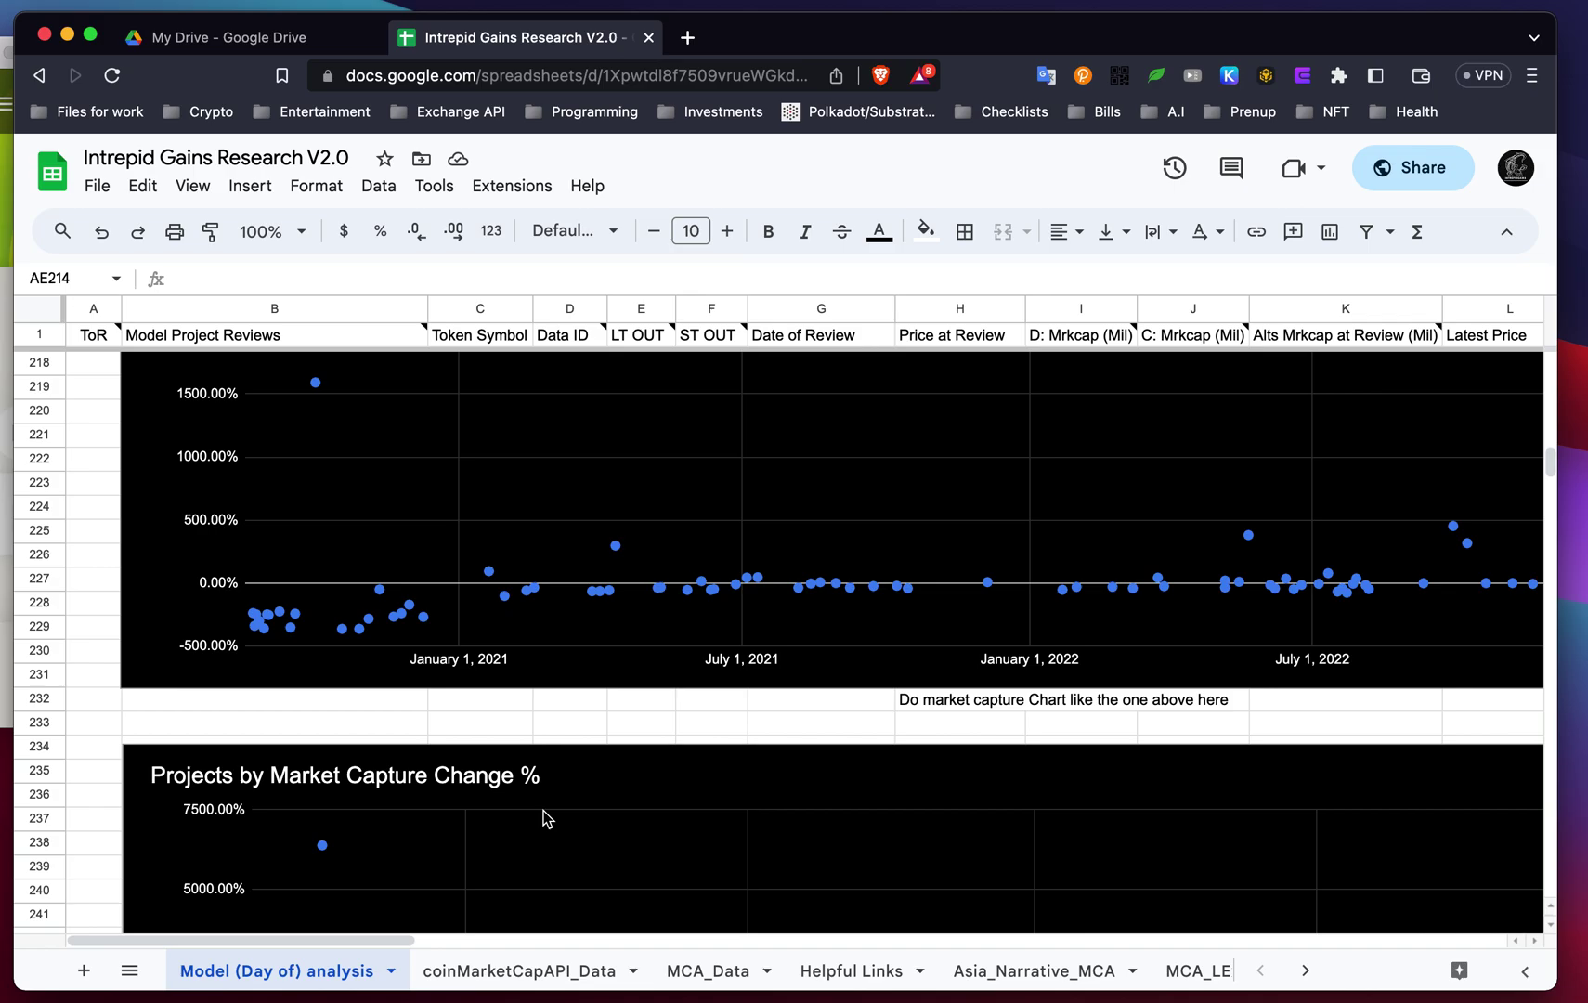
{"action": "scroll", "coordinate": [544, 813], "scroll_direction": "up", "scroll_amount": 20}
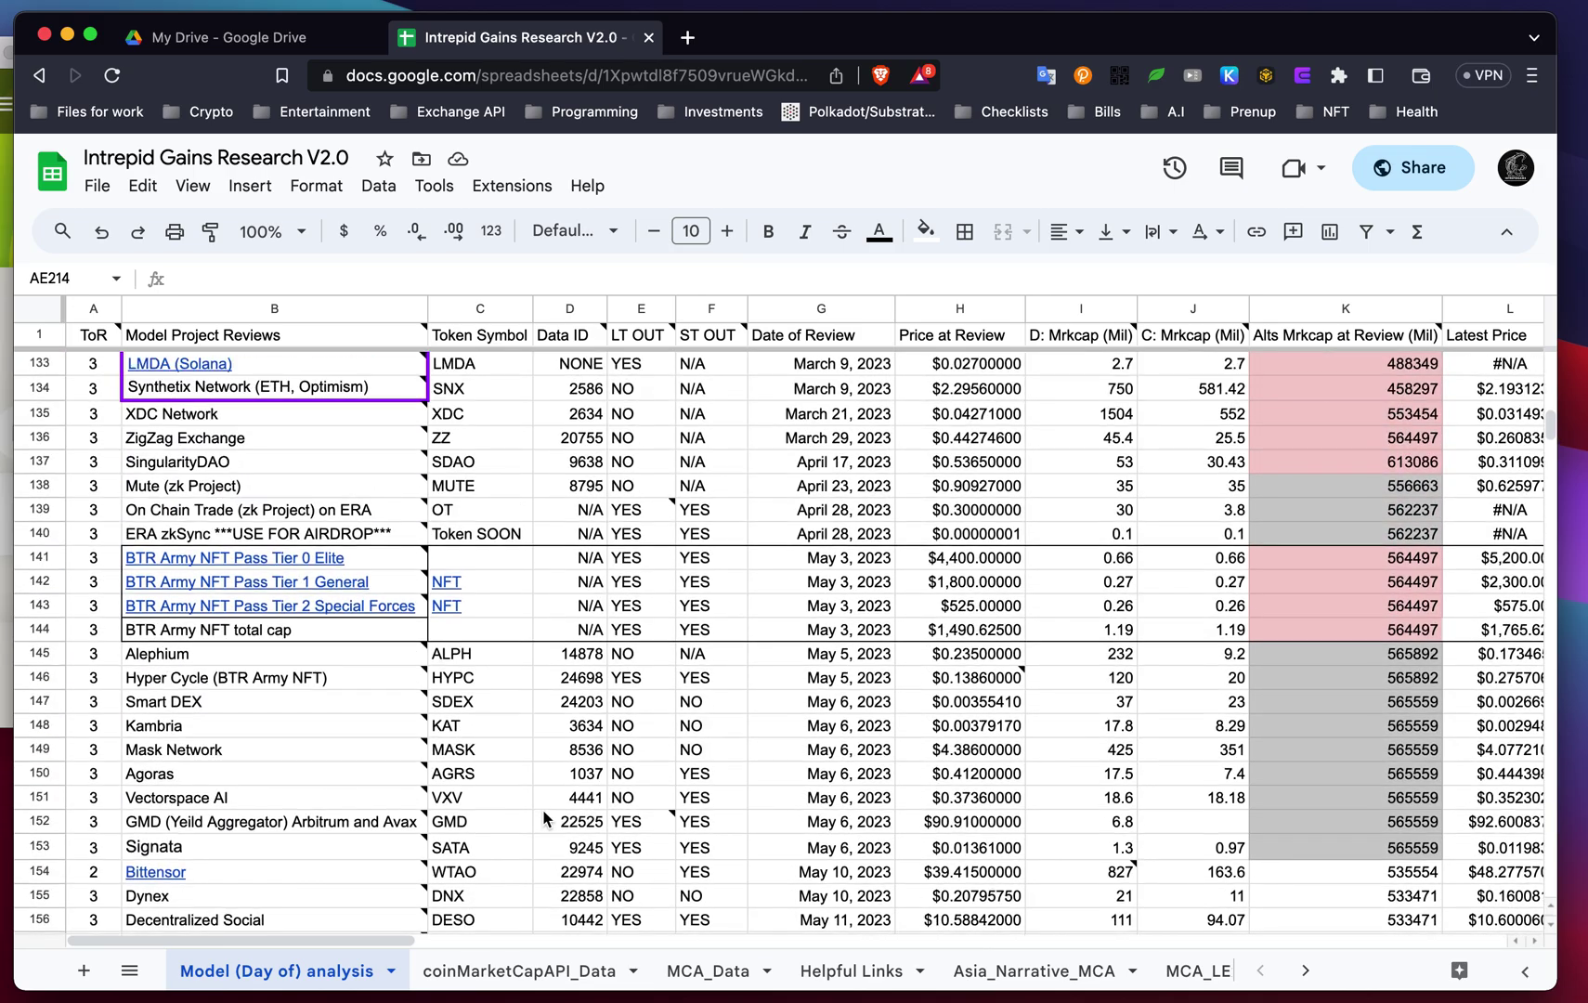
Scroll up through the review rows and back down to the Market Capture Change % chart.
{"action": "scroll", "coordinate": [544, 817], "scroll_direction": "up", "scroll_amount": 10}
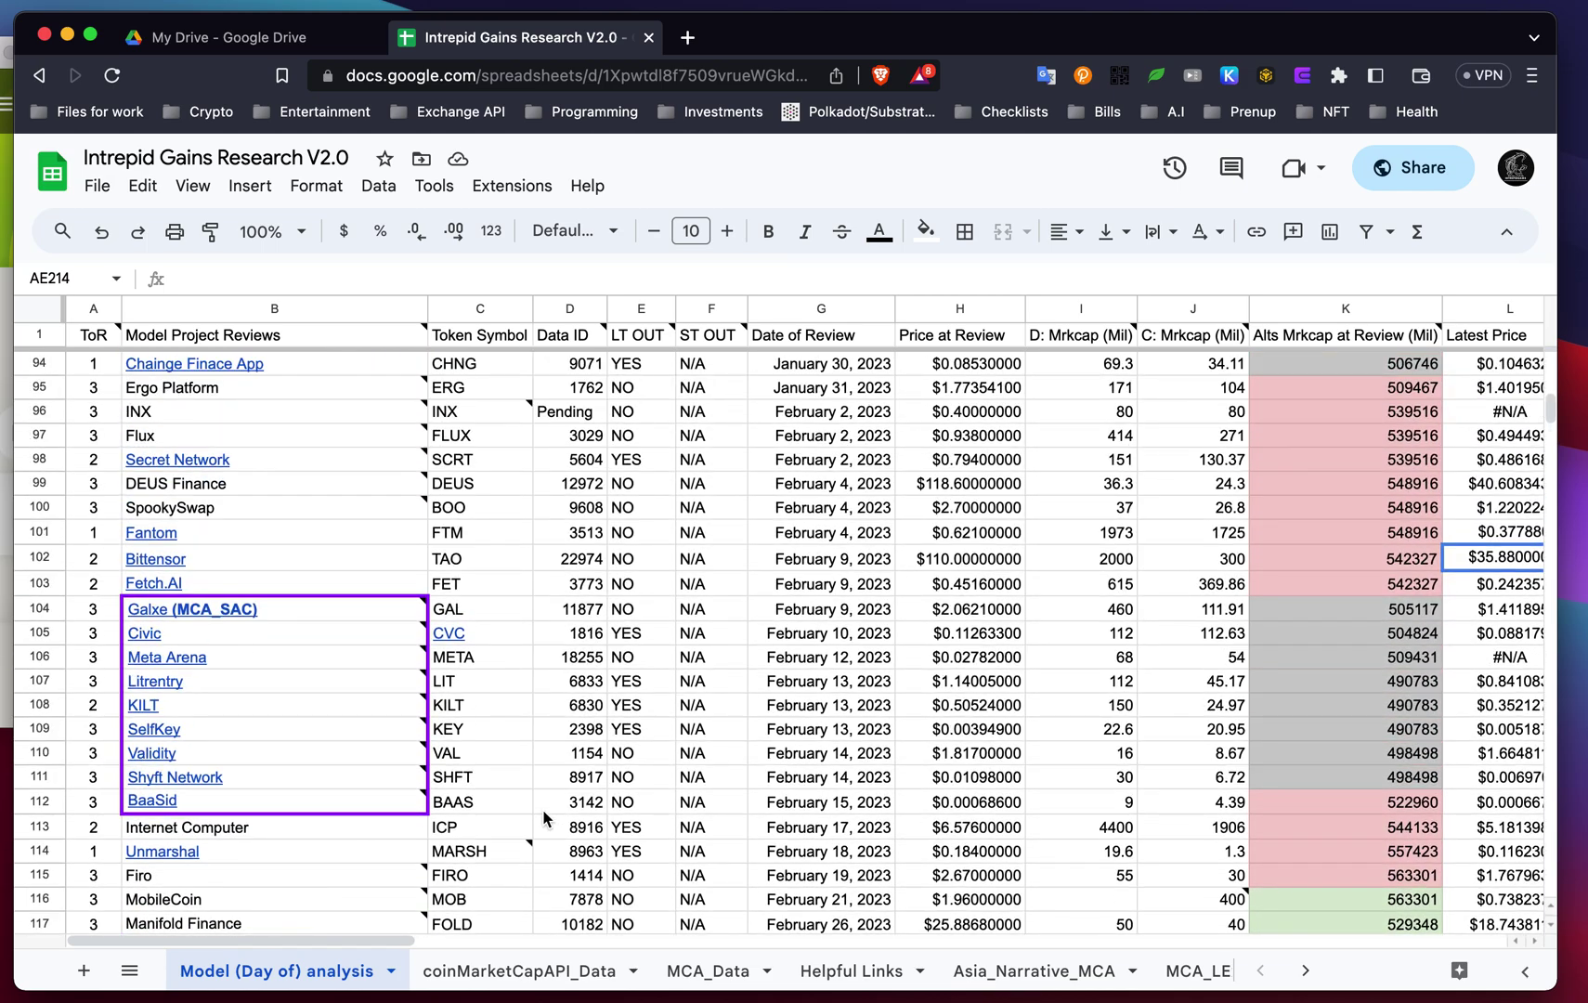
{"action": "scroll", "coordinate": [544, 817], "scroll_direction": "down", "scroll_amount": 20}
{"action": "scroll", "coordinate": [544, 817], "scroll_direction": "up", "scroll_amount": 1}
{"action": "scroll", "coordinate": [544, 817], "scroll_direction": "down", "scroll_amount": 3}
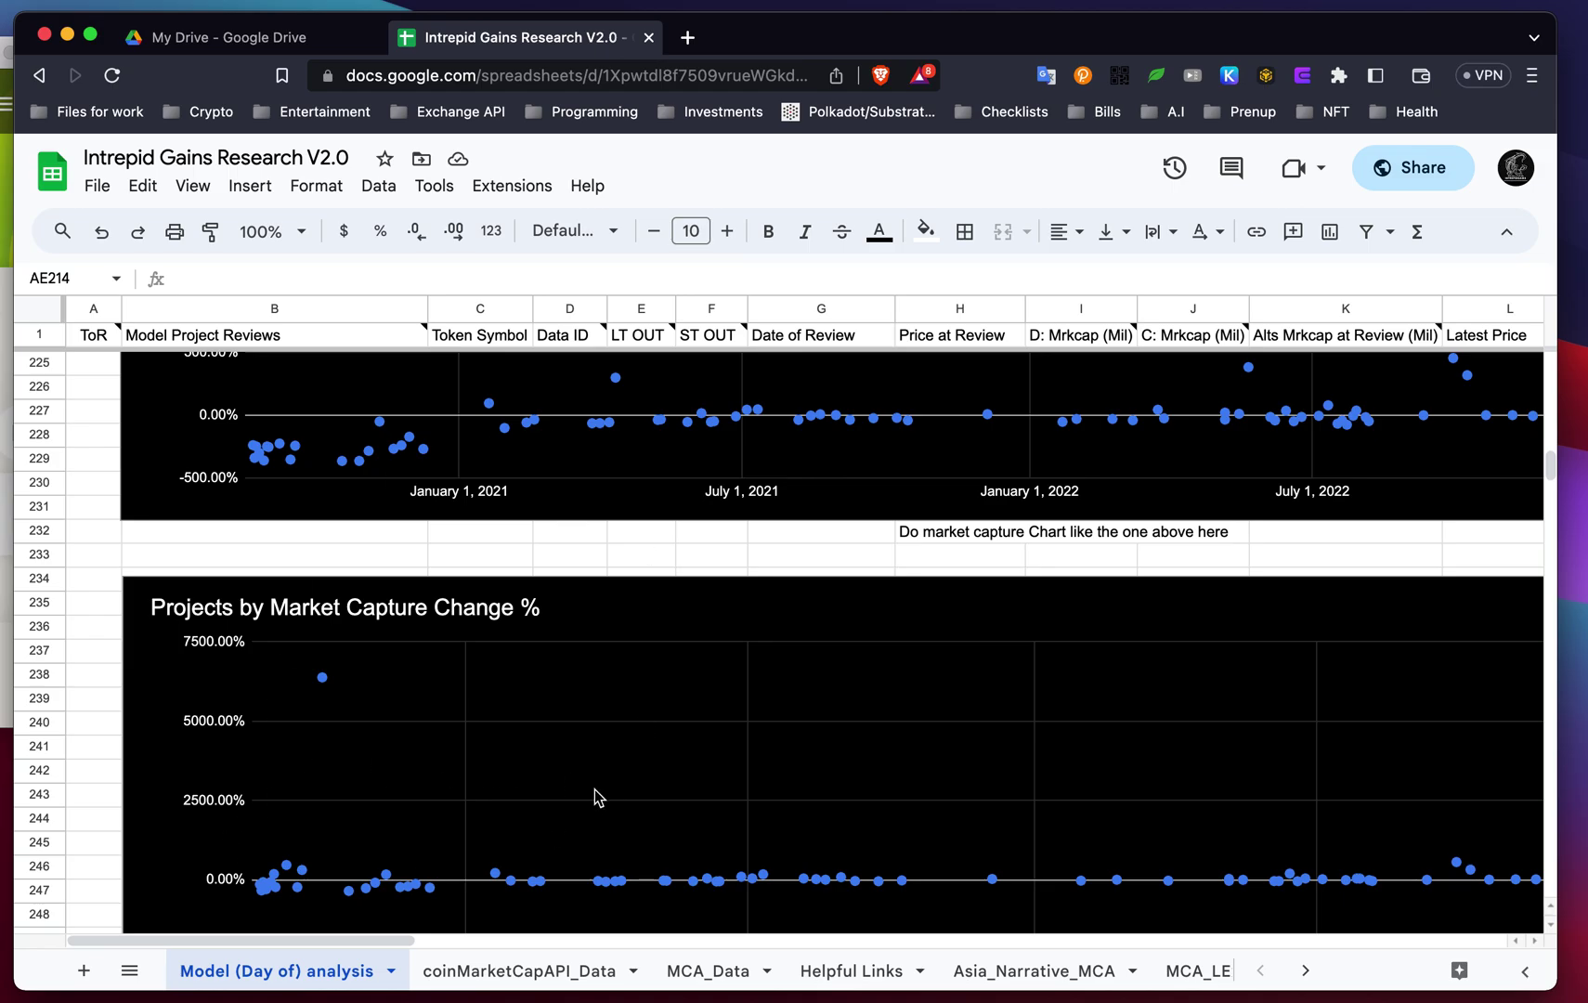
Pan around the Token Performance and Market Capture Change % scatter charts.
{"action": "scroll", "coordinate": [594, 789], "scroll_direction": "down", "scroll_amount": 1}
{"action": "scroll", "coordinate": [595, 790], "scroll_direction": "right", "scroll_amount": 1}
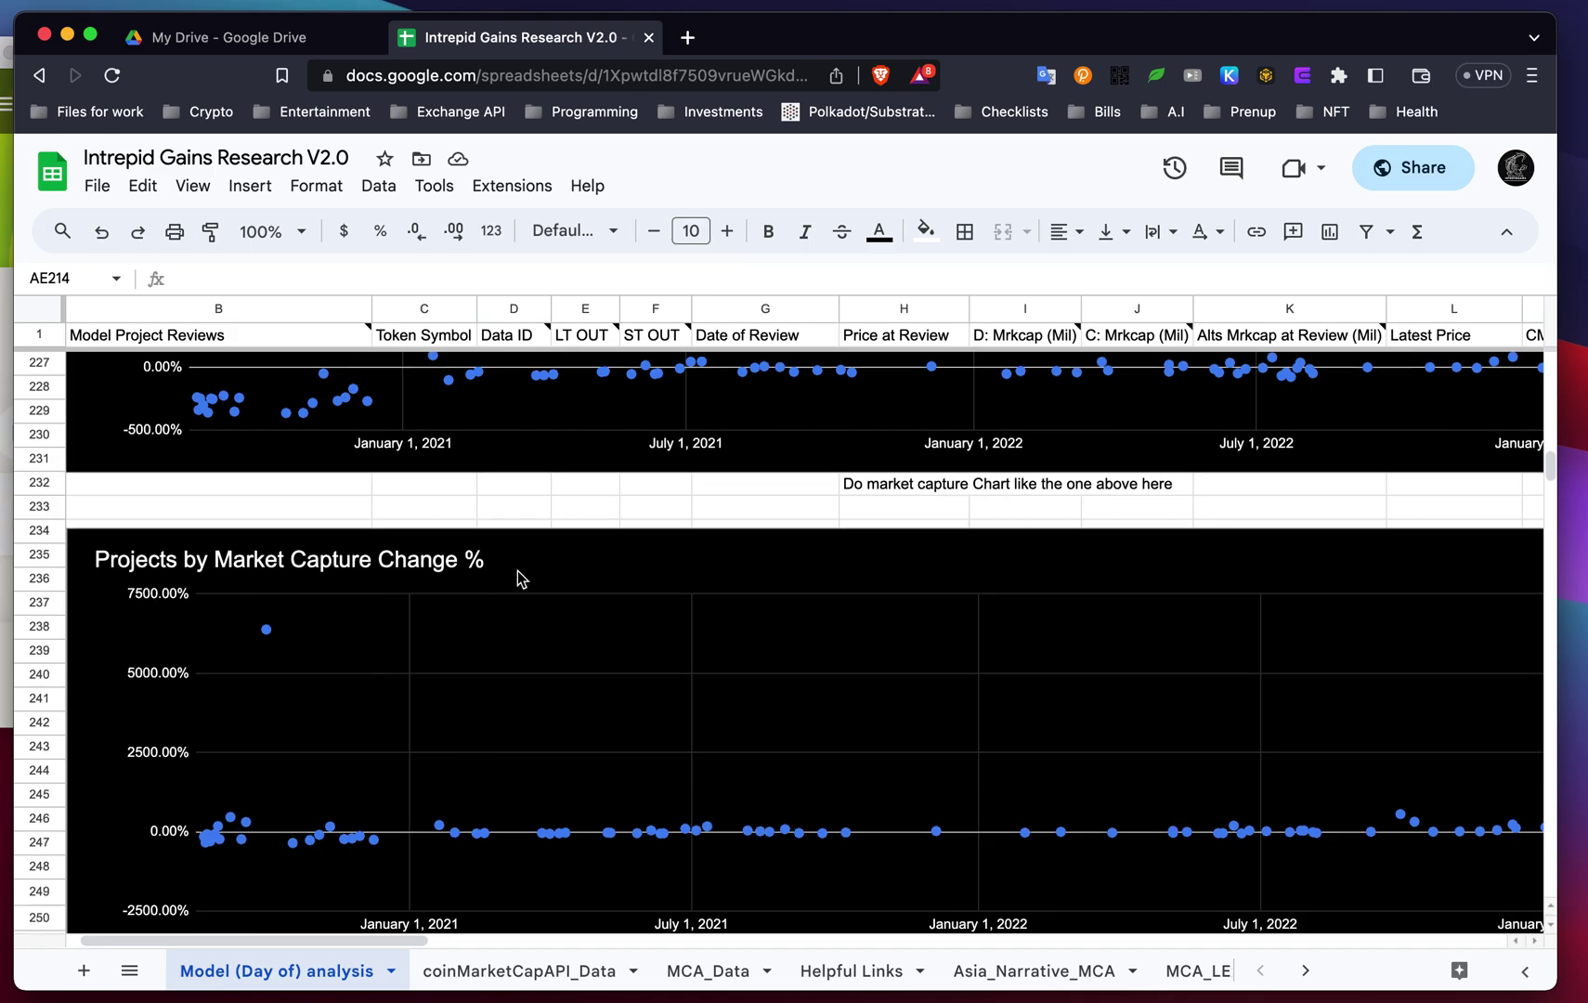
{"action": "scroll", "coordinate": [678, 714], "scroll_direction": "down", "scroll_amount": 1}
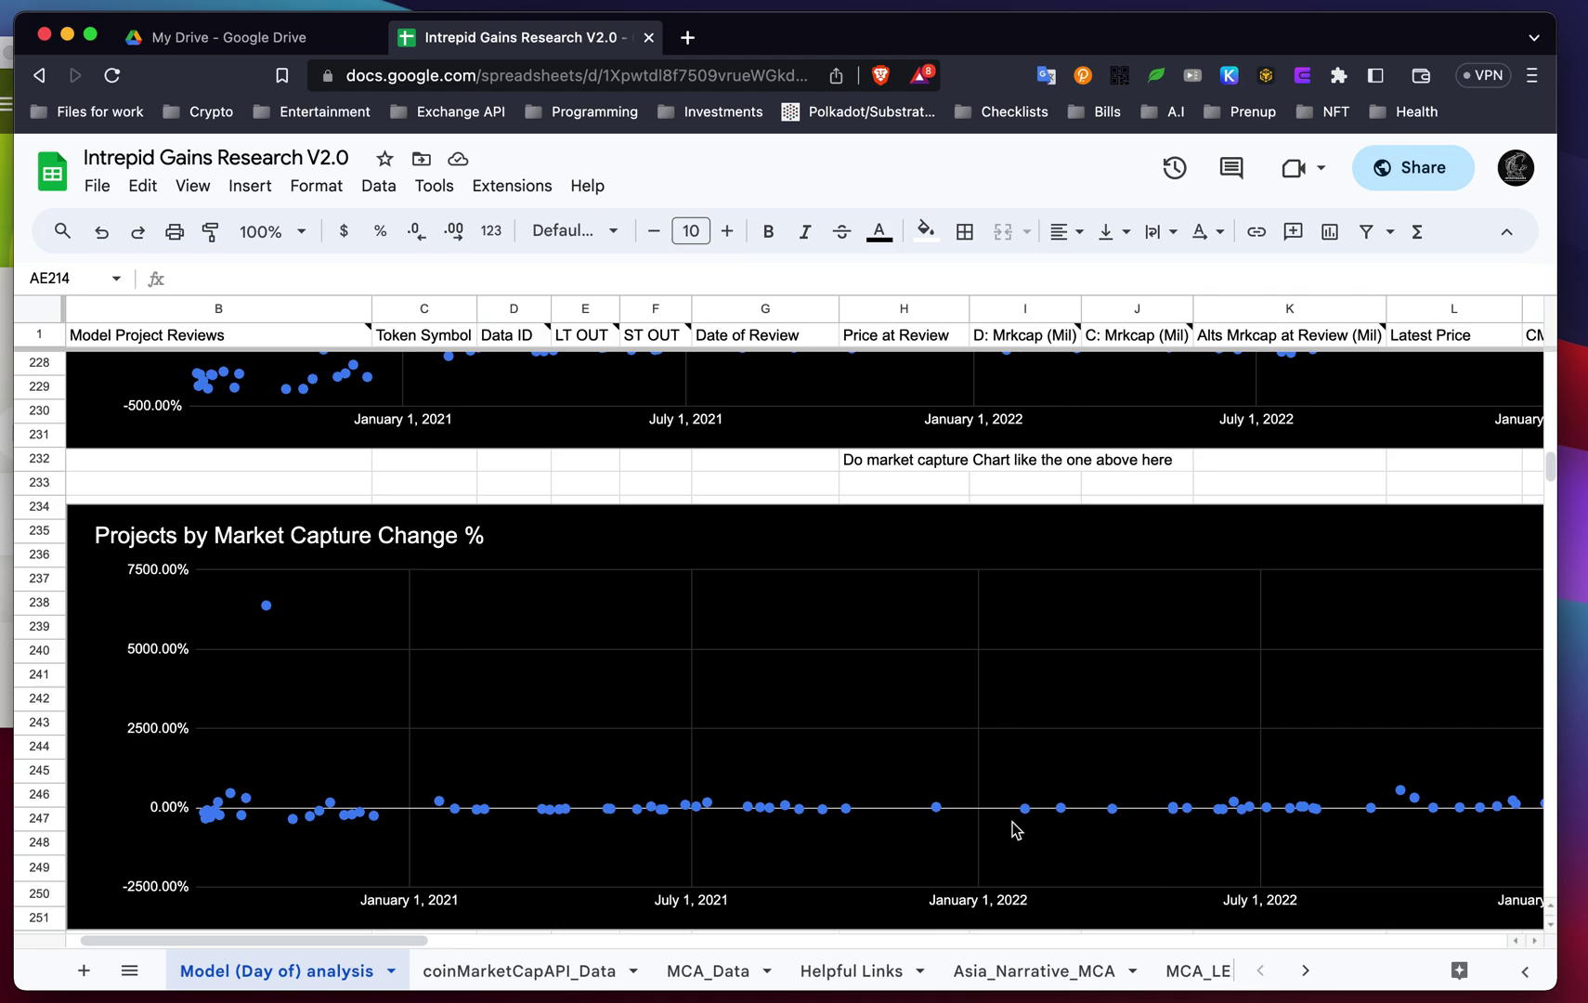
{"action": "scroll", "coordinate": [1016, 829], "scroll_direction": "down", "scroll_amount": 1}
{"action": "scroll", "coordinate": [1016, 829], "scroll_direction": "right", "scroll_amount": 5}
{"action": "scroll", "coordinate": [1016, 829], "scroll_direction": "left", "scroll_amount": 5}
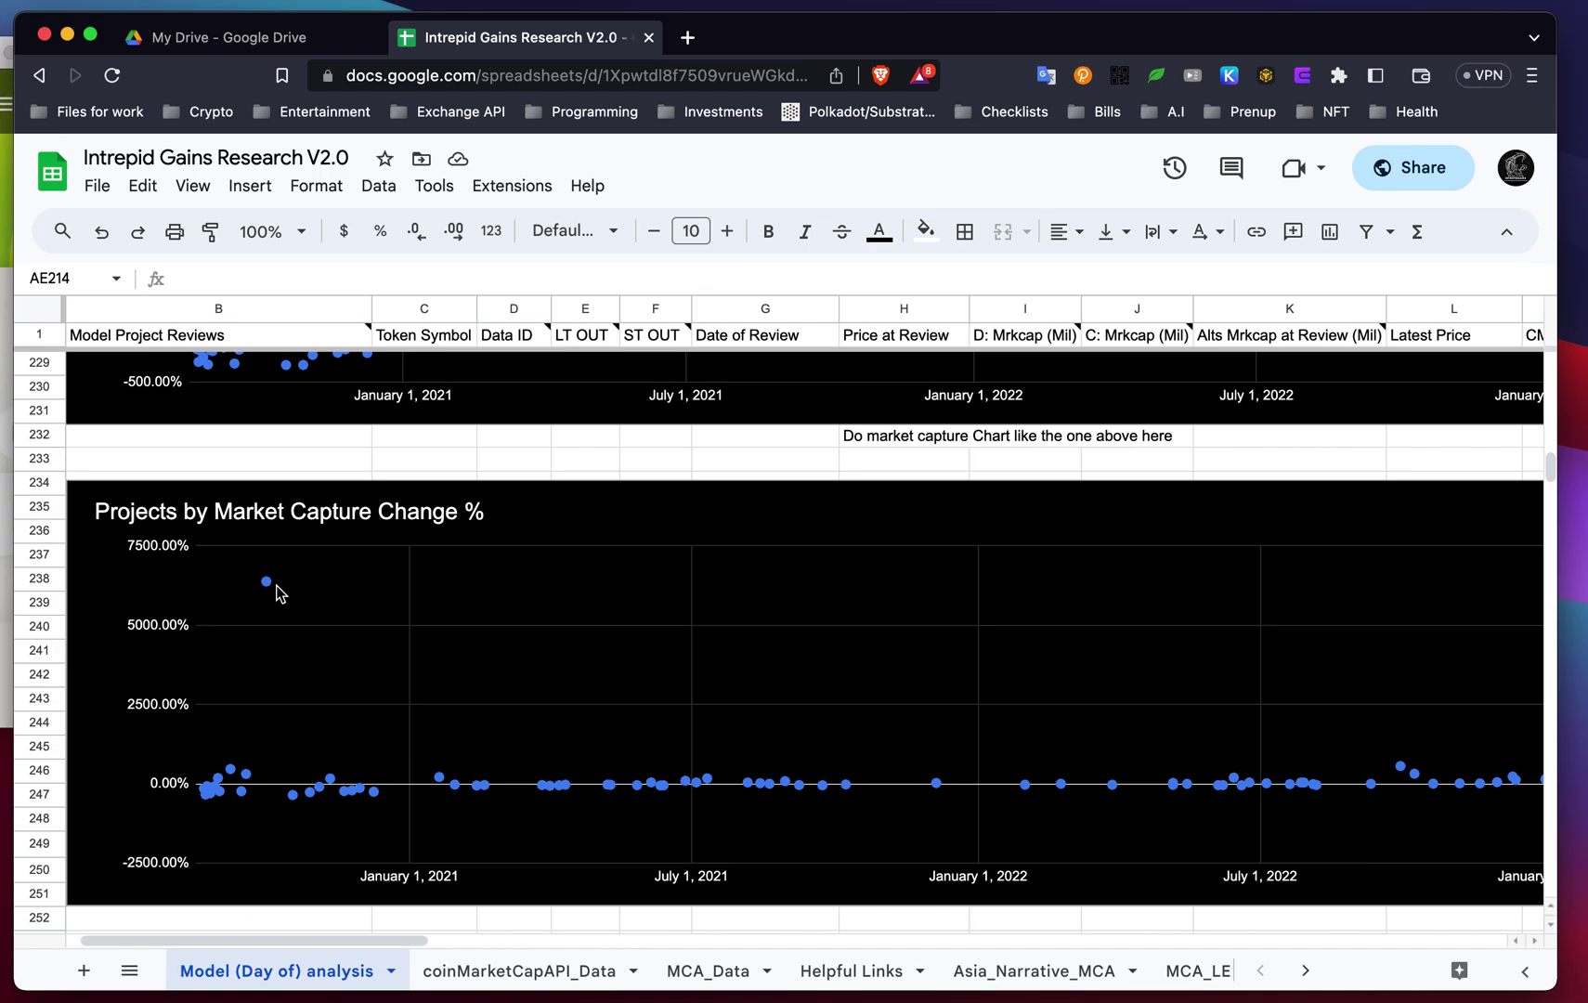
{"action": "scroll", "coordinate": [586, 713], "scroll_direction": "up", "scroll_amount": 4}
{"action": "scroll", "coordinate": [586, 713], "scroll_direction": "left", "scroll_amount": 1}
{"action": "scroll", "coordinate": [586, 713], "scroll_direction": "up", "scroll_amount": 3}
{"action": "scroll", "coordinate": [586, 713], "scroll_direction": "right", "scroll_amount": 1}
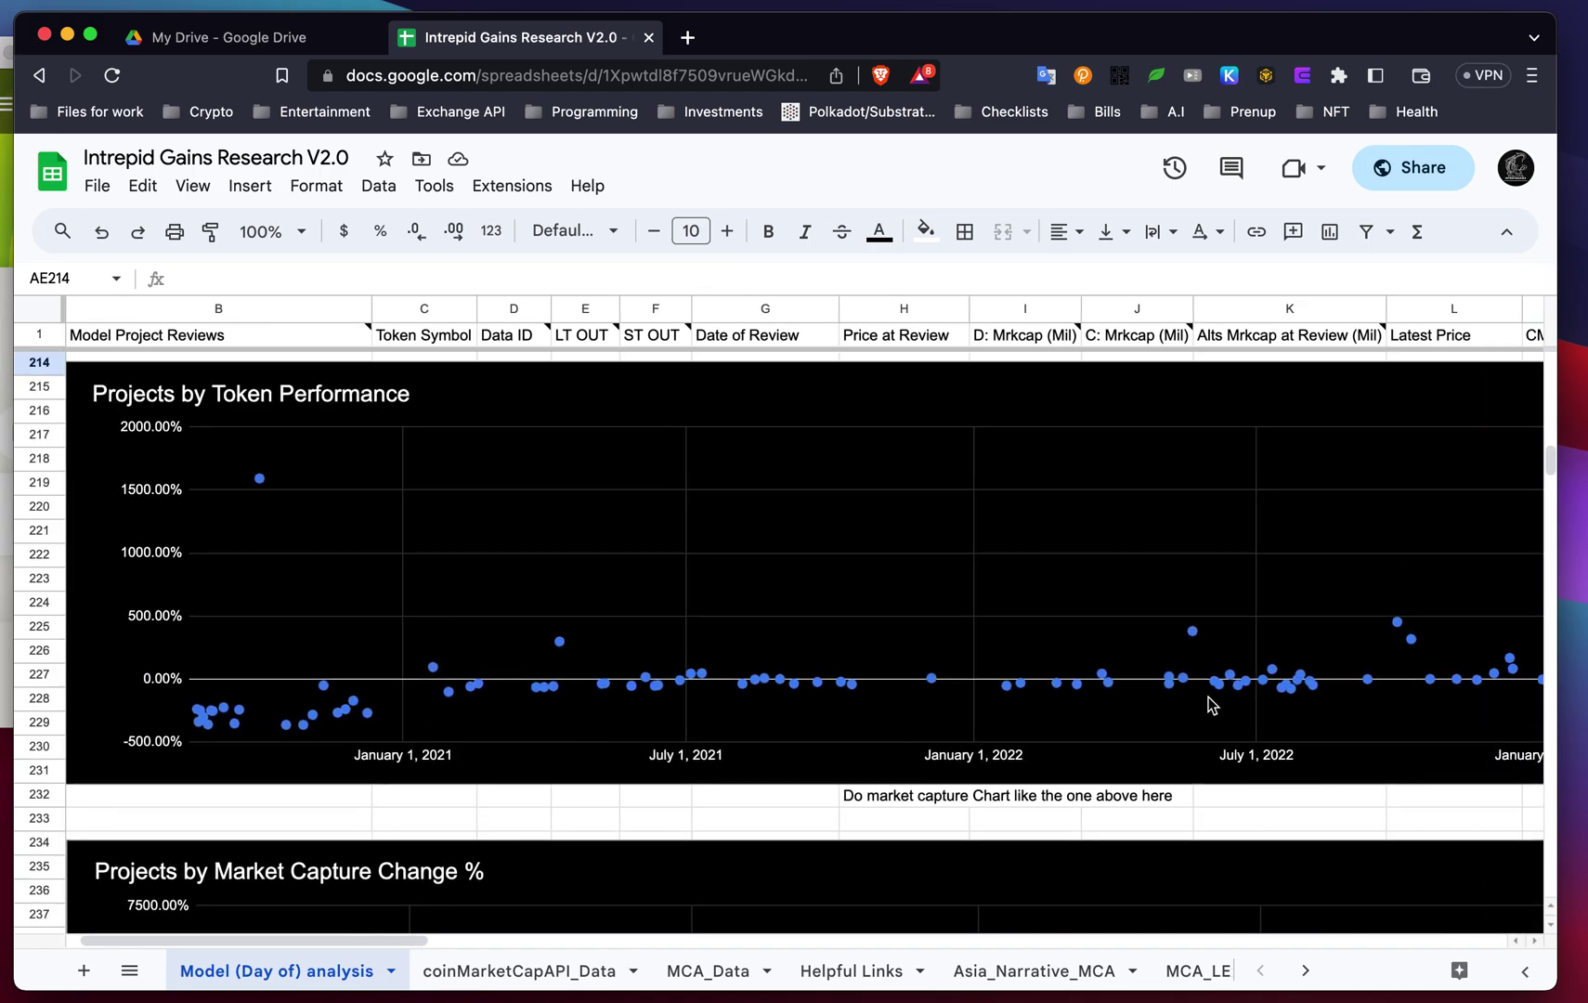
{"action": "scroll", "coordinate": [1140, 692], "scroll_direction": "right", "scroll_amount": 5}
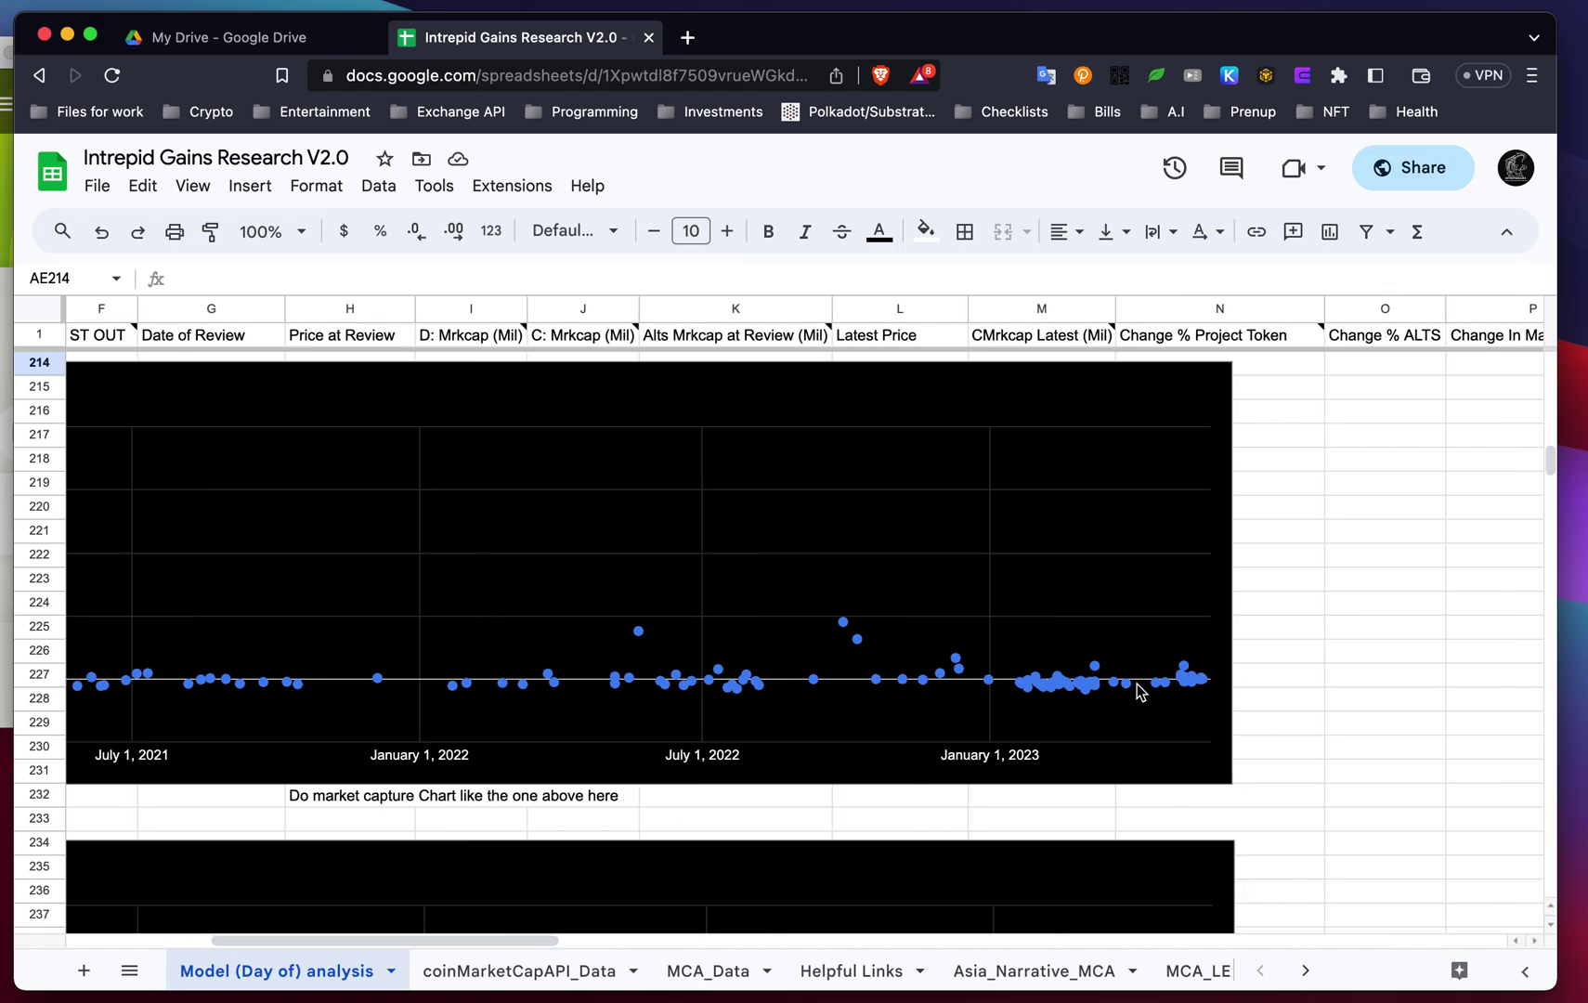
{"action": "scroll", "coordinate": [1136, 684], "scroll_direction": "left", "scroll_amount": 5}
Scroll down to the Alts Mrkcap at Review (Mil) vs. Date of Review line chart.
{"action": "scroll", "coordinate": [1137, 684], "scroll_direction": "up", "scroll_amount": 2}
{"action": "scroll", "coordinate": [1137, 683], "scroll_direction": "down", "scroll_amount": 10}
{"action": "scroll", "coordinate": [1136, 684], "scroll_direction": "right", "scroll_amount": 1}
{"action": "scroll", "coordinate": [1137, 687], "scroll_direction": "down", "scroll_amount": 5}
{"action": "scroll", "coordinate": [1137, 687], "scroll_direction": "down", "scroll_amount": 1}
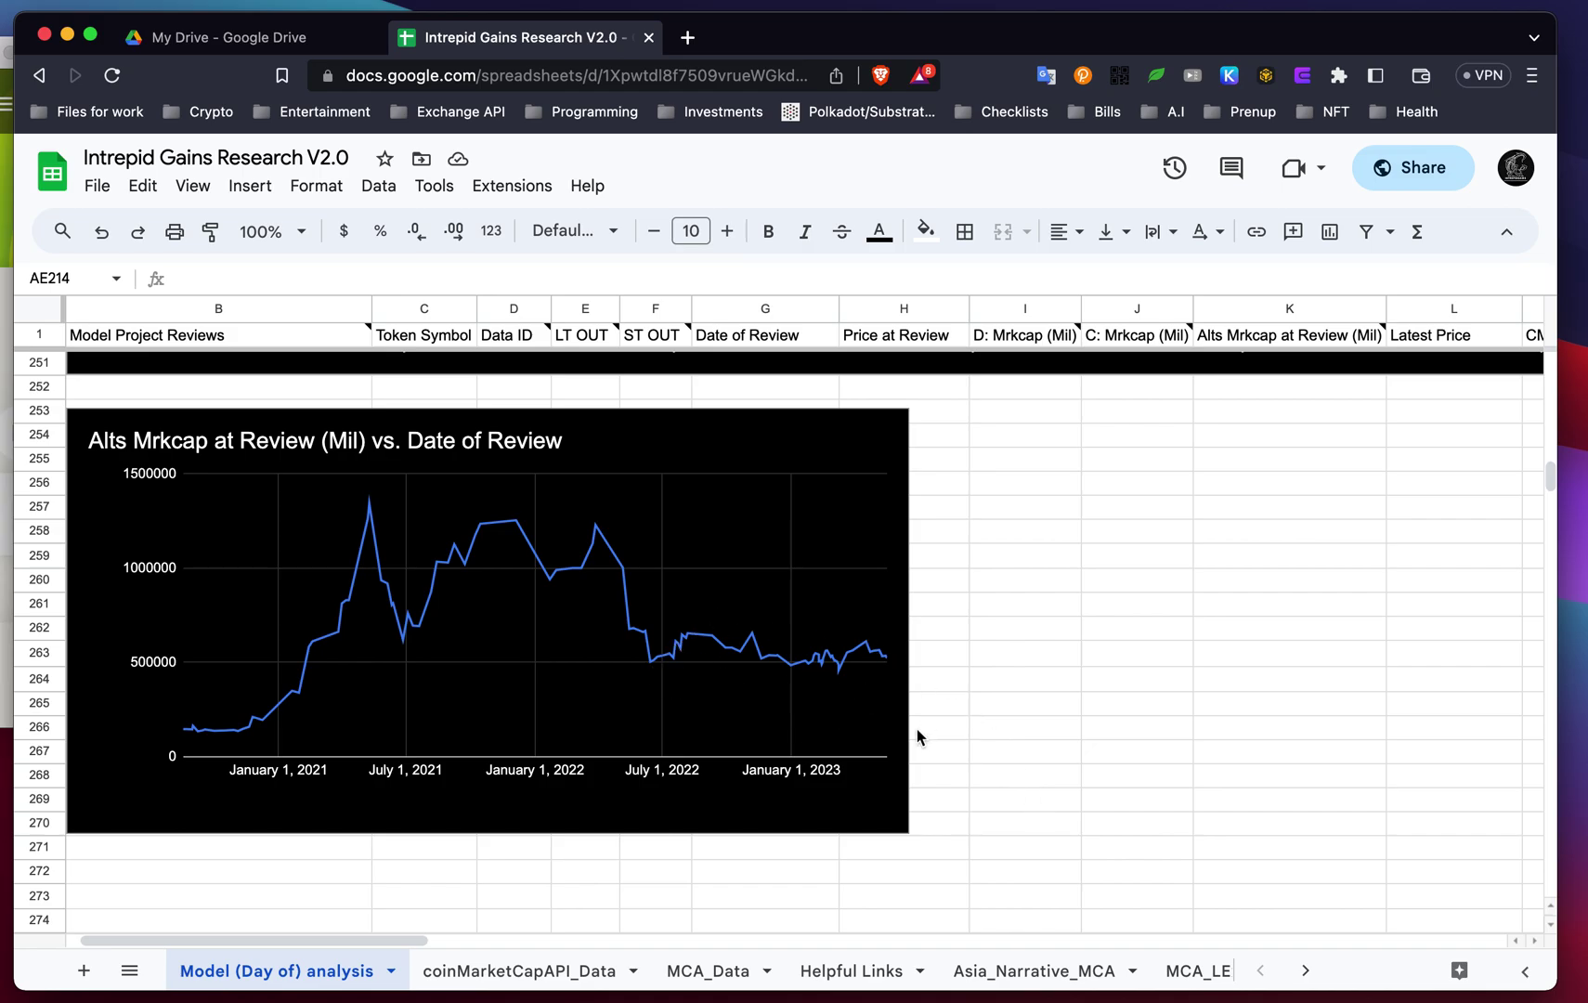
{"action": "scroll", "coordinate": [917, 737], "scroll_direction": "down", "scroll_amount": 5}
{"action": "scroll", "coordinate": [917, 737], "scroll_direction": "right", "scroll_amount": 3}
Scroll right to the yearly Bayes Formula tables.
{"action": "scroll", "coordinate": [916, 728], "scroll_direction": "up", "scroll_amount": 10}
{"action": "scroll", "coordinate": [915, 728], "scroll_direction": "left", "scroll_amount": 2}
{"action": "scroll", "coordinate": [916, 728], "scroll_direction": "down", "scroll_amount": 4}
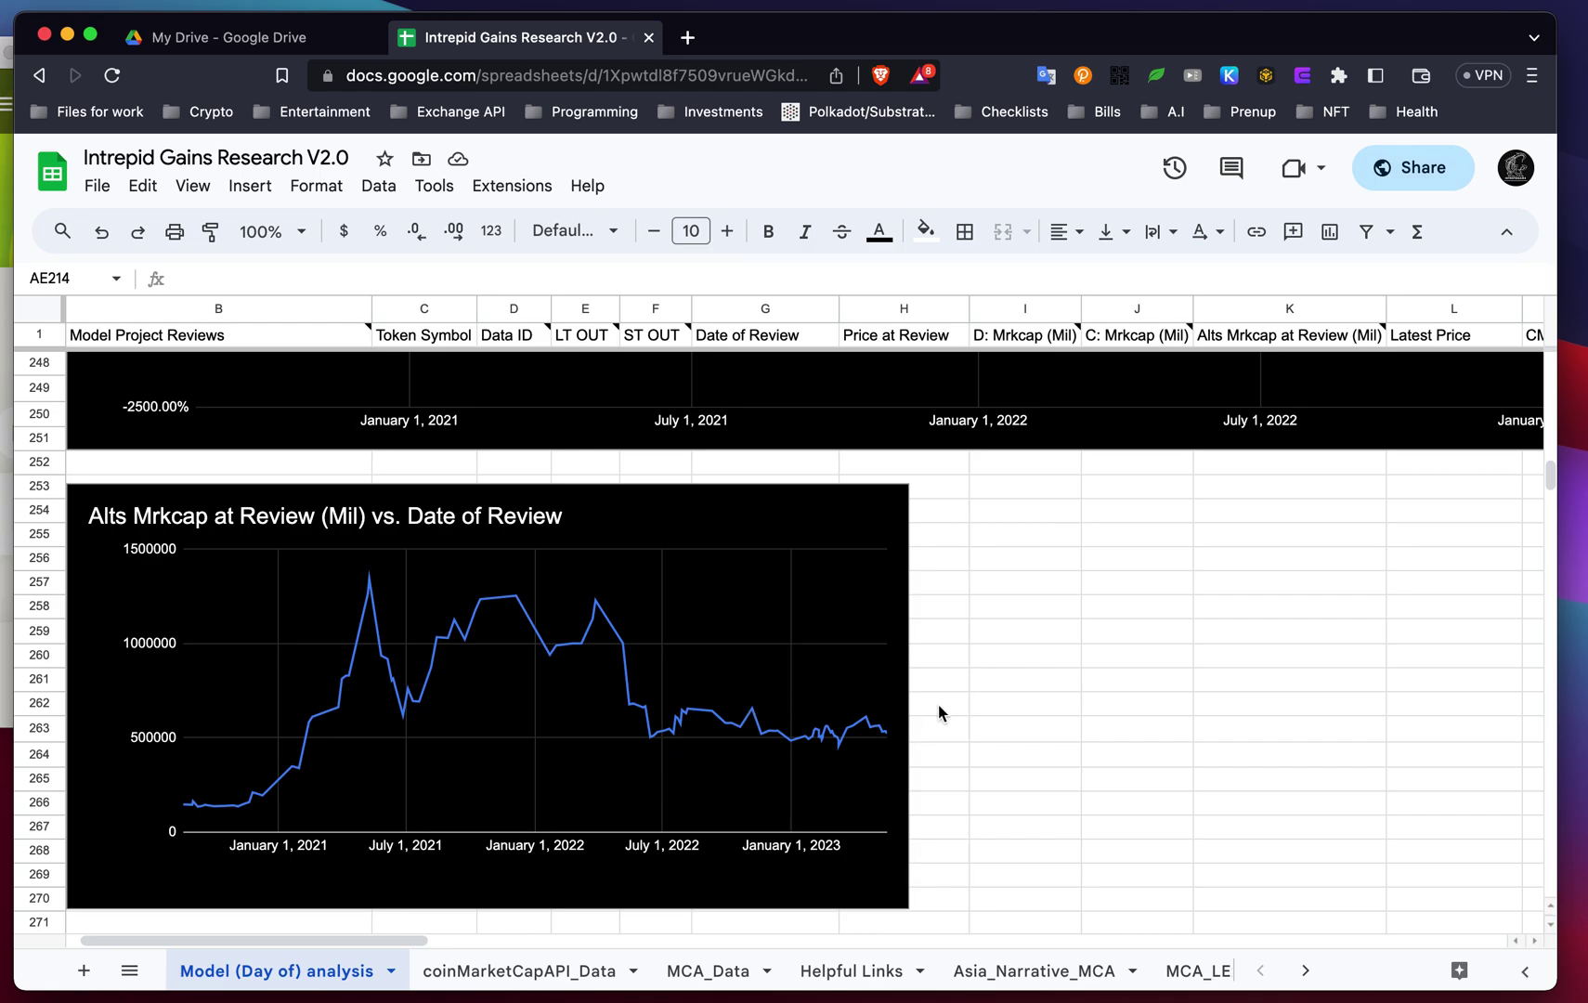
{"action": "scroll", "coordinate": [1131, 730], "scroll_direction": "right", "scroll_amount": 5}
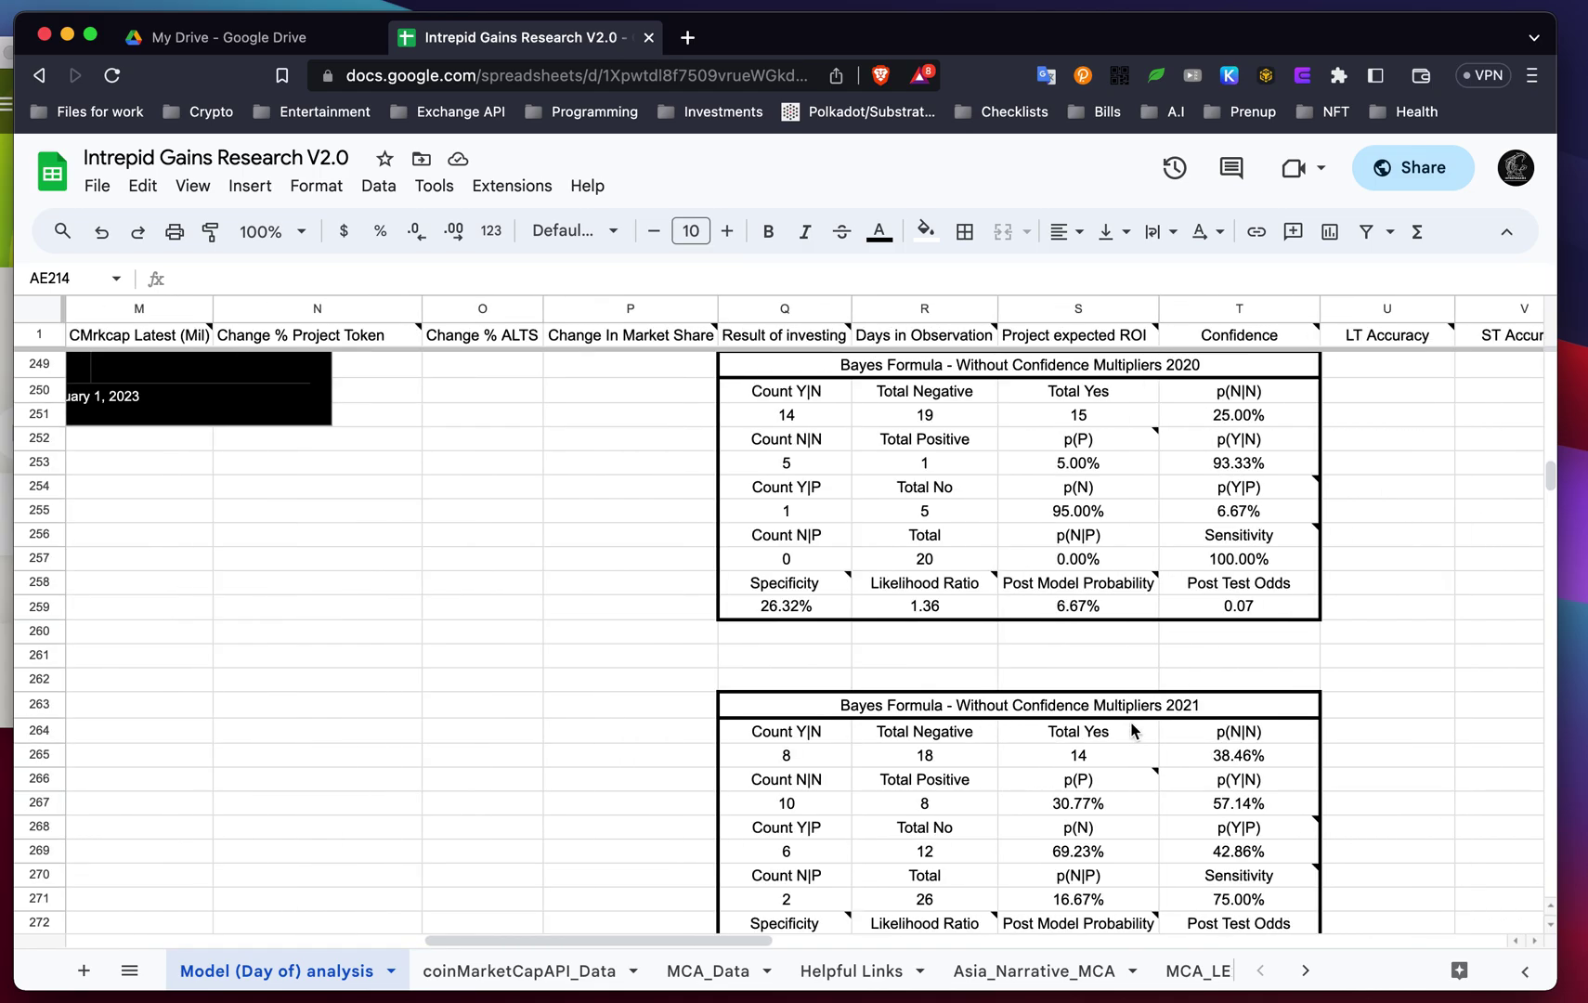
{"action": "scroll", "coordinate": [1131, 730], "scroll_direction": "down", "scroll_amount": 12}
{"action": "scroll", "coordinate": [1131, 730], "scroll_direction": "right", "scroll_amount": 5}
Scroll up past the Performance charts to review rows 172–195.
{"action": "scroll", "coordinate": [1131, 730], "scroll_direction": "up", "scroll_amount": 6}
{"action": "scroll", "coordinate": [1133, 730], "scroll_direction": "up", "scroll_amount": 10}
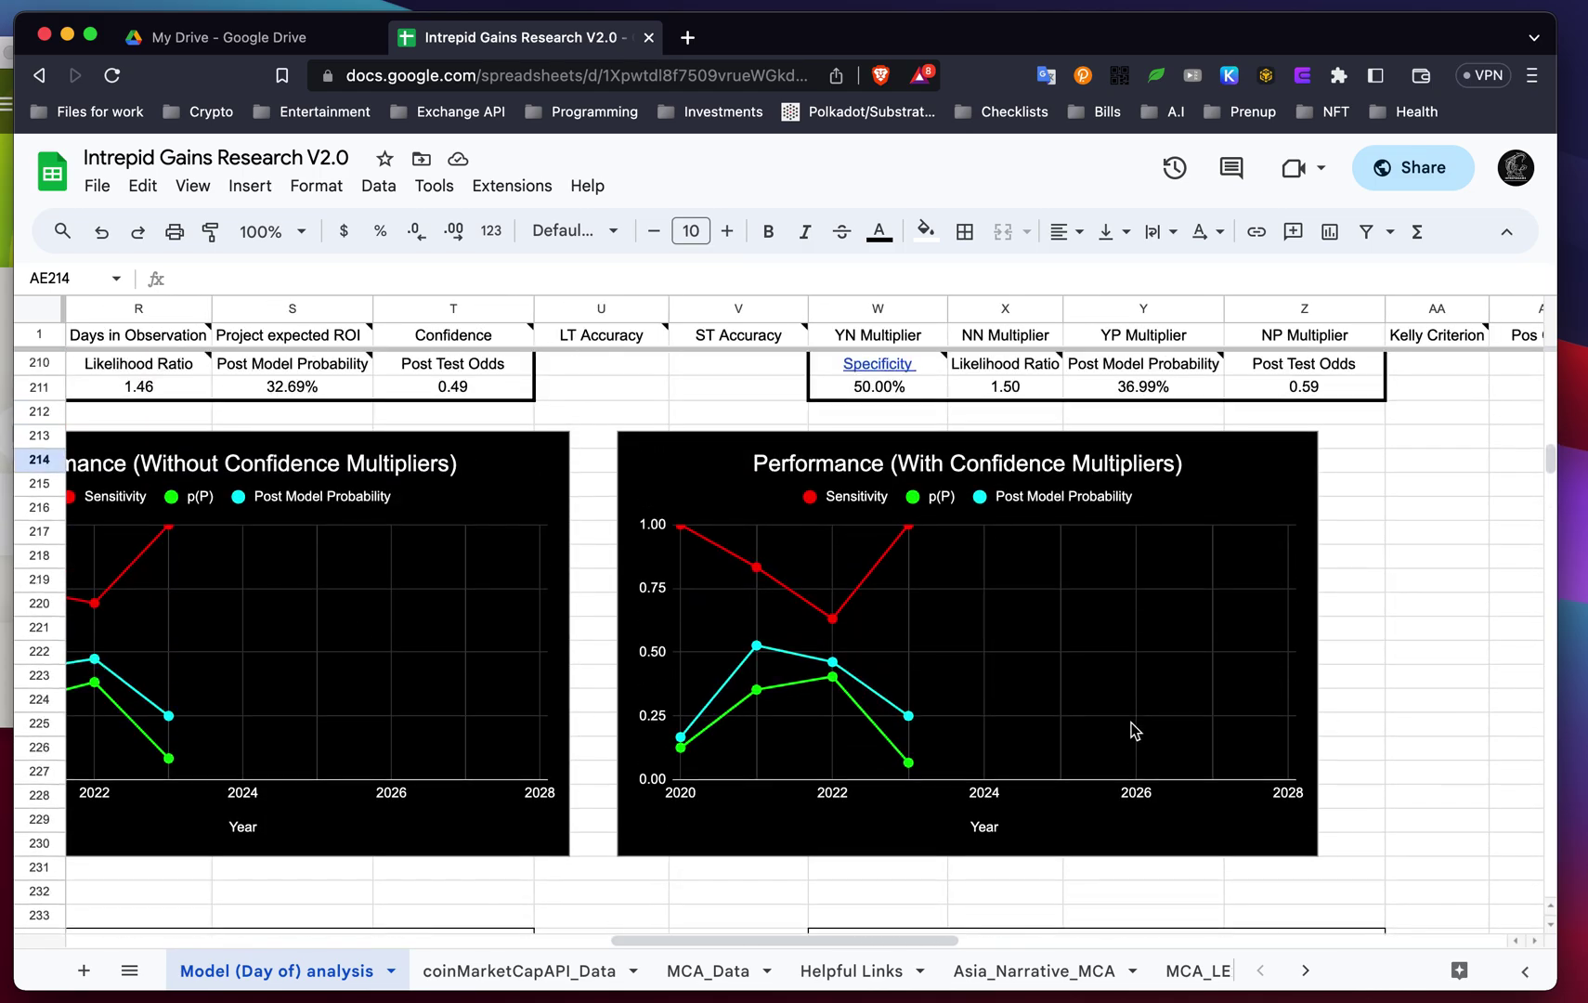
{"action": "scroll", "coordinate": [723, 631], "scroll_direction": "down", "scroll_amount": 10}
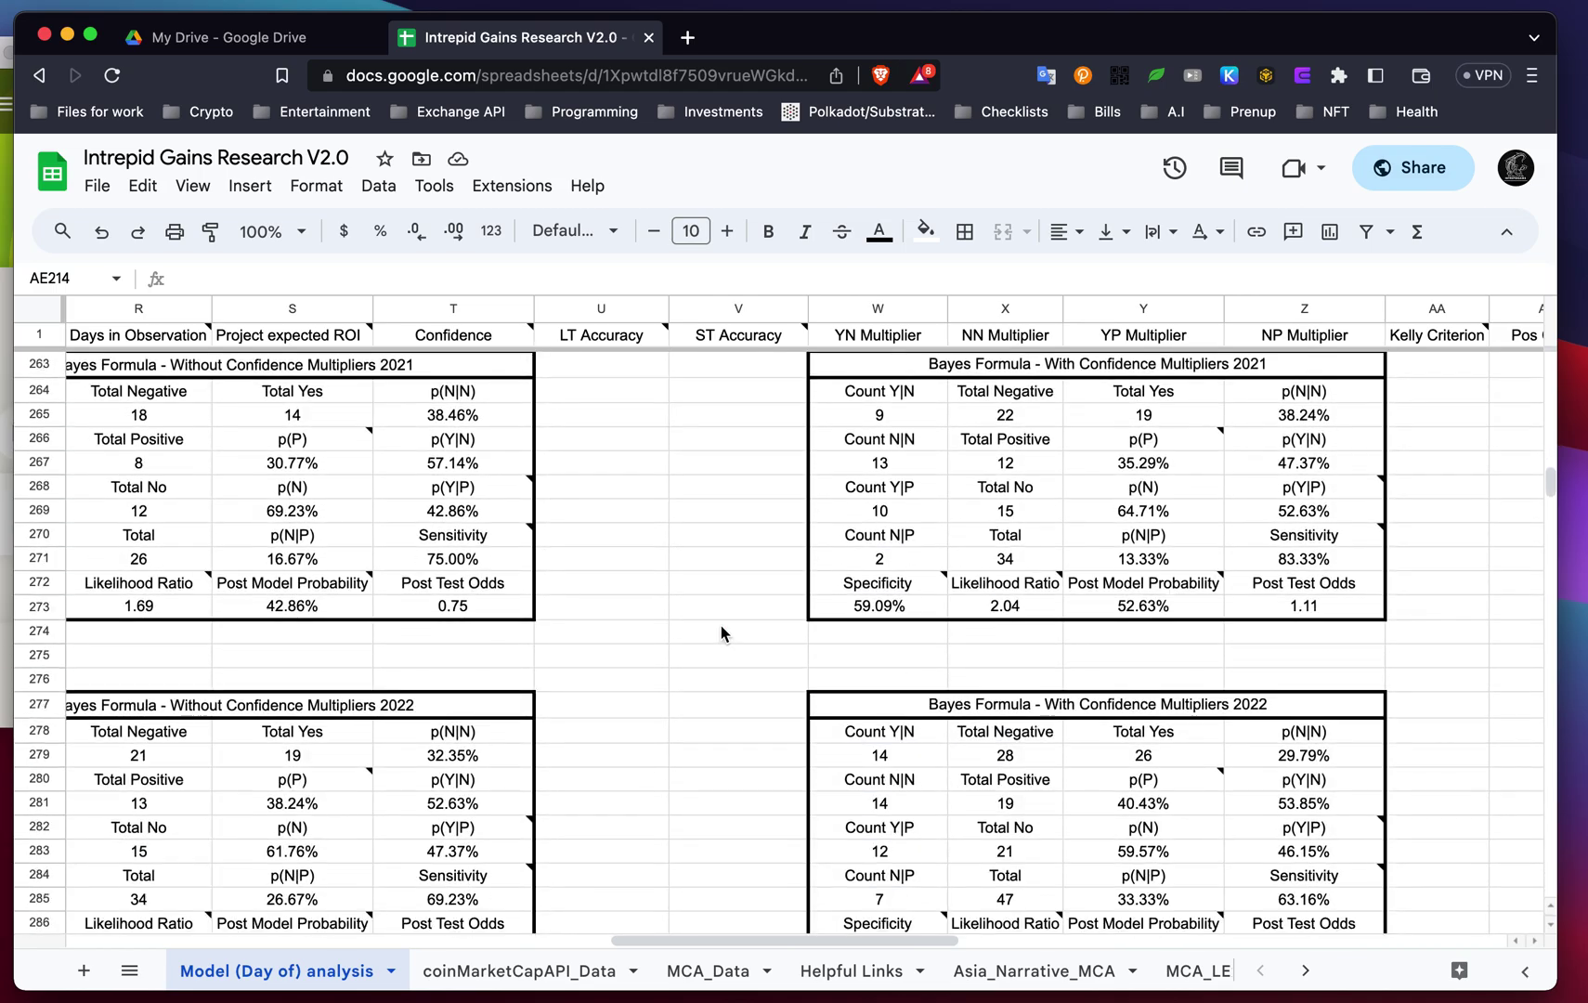
{"action": "scroll", "coordinate": [720, 625], "scroll_direction": "up", "scroll_amount": 12}
{"action": "scroll", "coordinate": [720, 625], "scroll_direction": "left", "scroll_amount": 1}
{"action": "scroll", "coordinate": [721, 625], "scroll_direction": "down", "scroll_amount": 1}
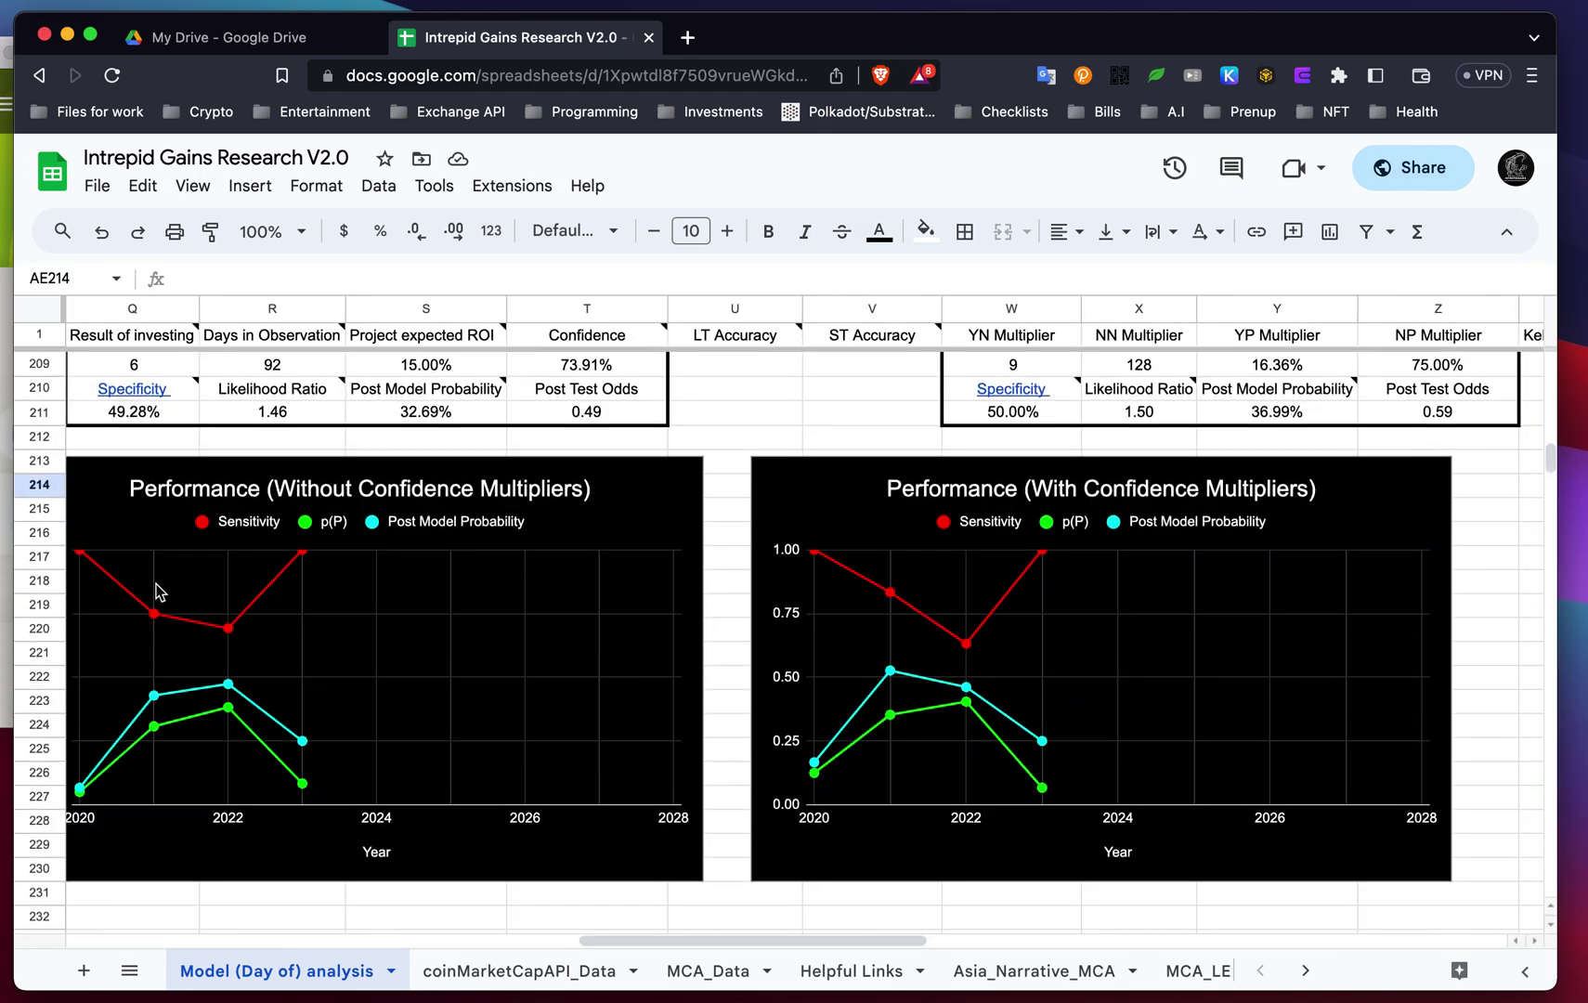
{"action": "scroll", "coordinate": [769, 520], "scroll_direction": "up", "scroll_amount": 7}
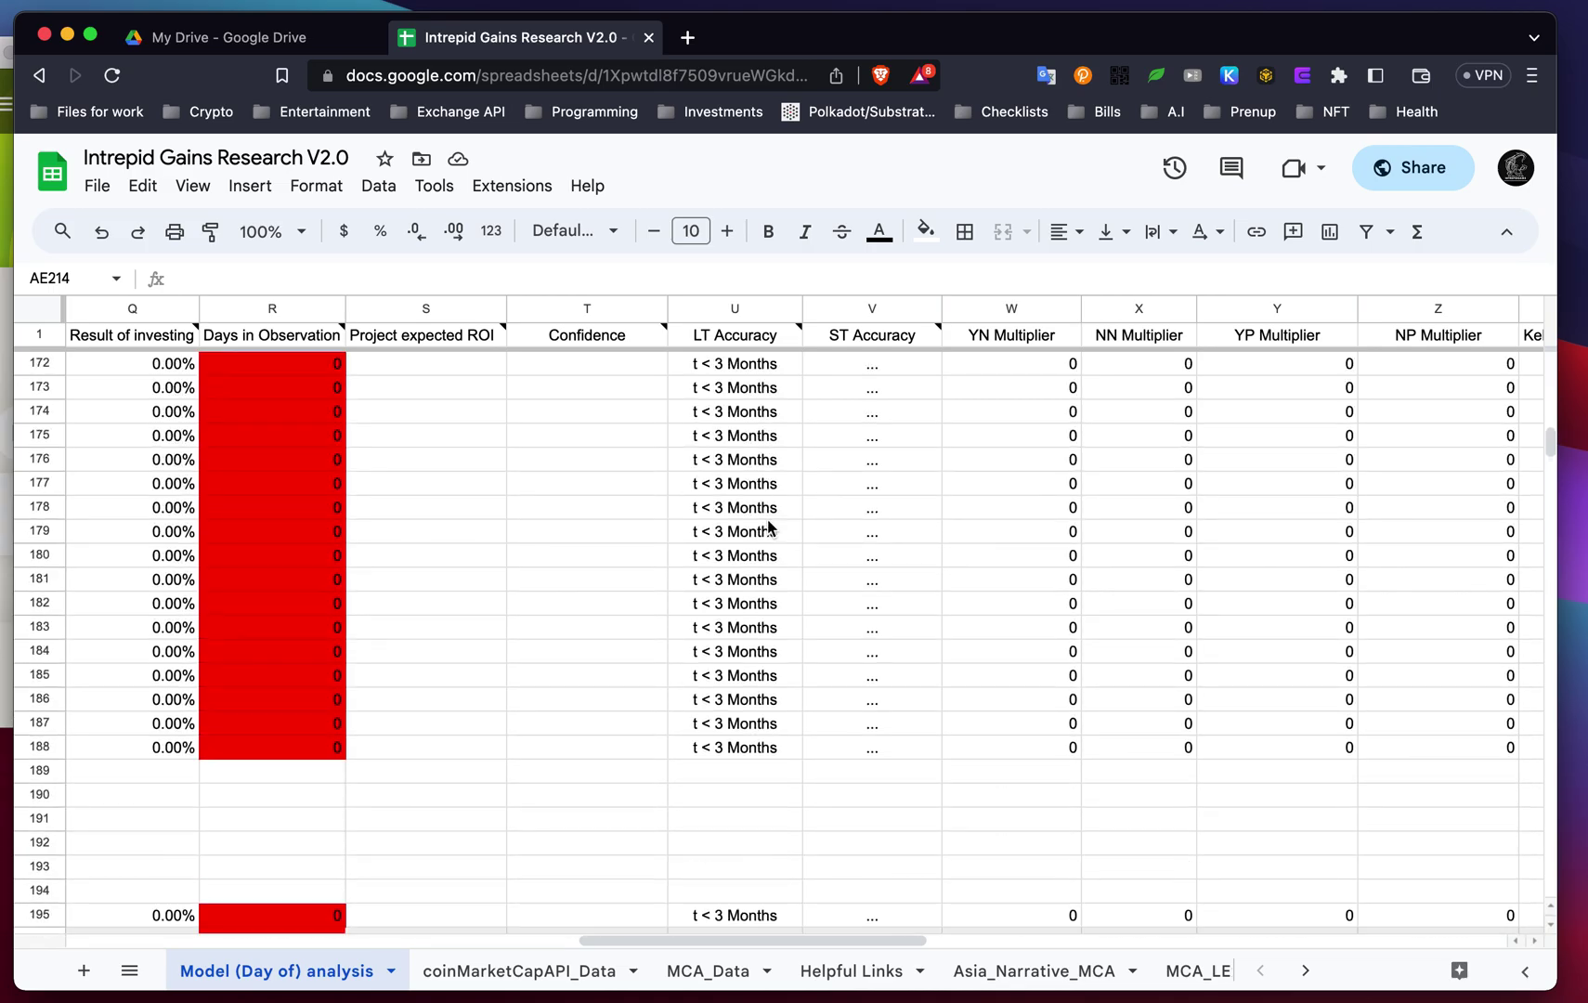
Return to row 2, read the K1 note, and inspect M15's CMrkcap Latest lookup formula.
{"action": "scroll", "coordinate": [768, 527], "scroll_direction": "right", "scroll_amount": 8}
{"action": "scroll", "coordinate": [769, 528], "scroll_direction": "left", "scroll_amount": 10}
{"action": "scroll", "coordinate": [769, 527], "scroll_direction": "up", "scroll_amount": 12}
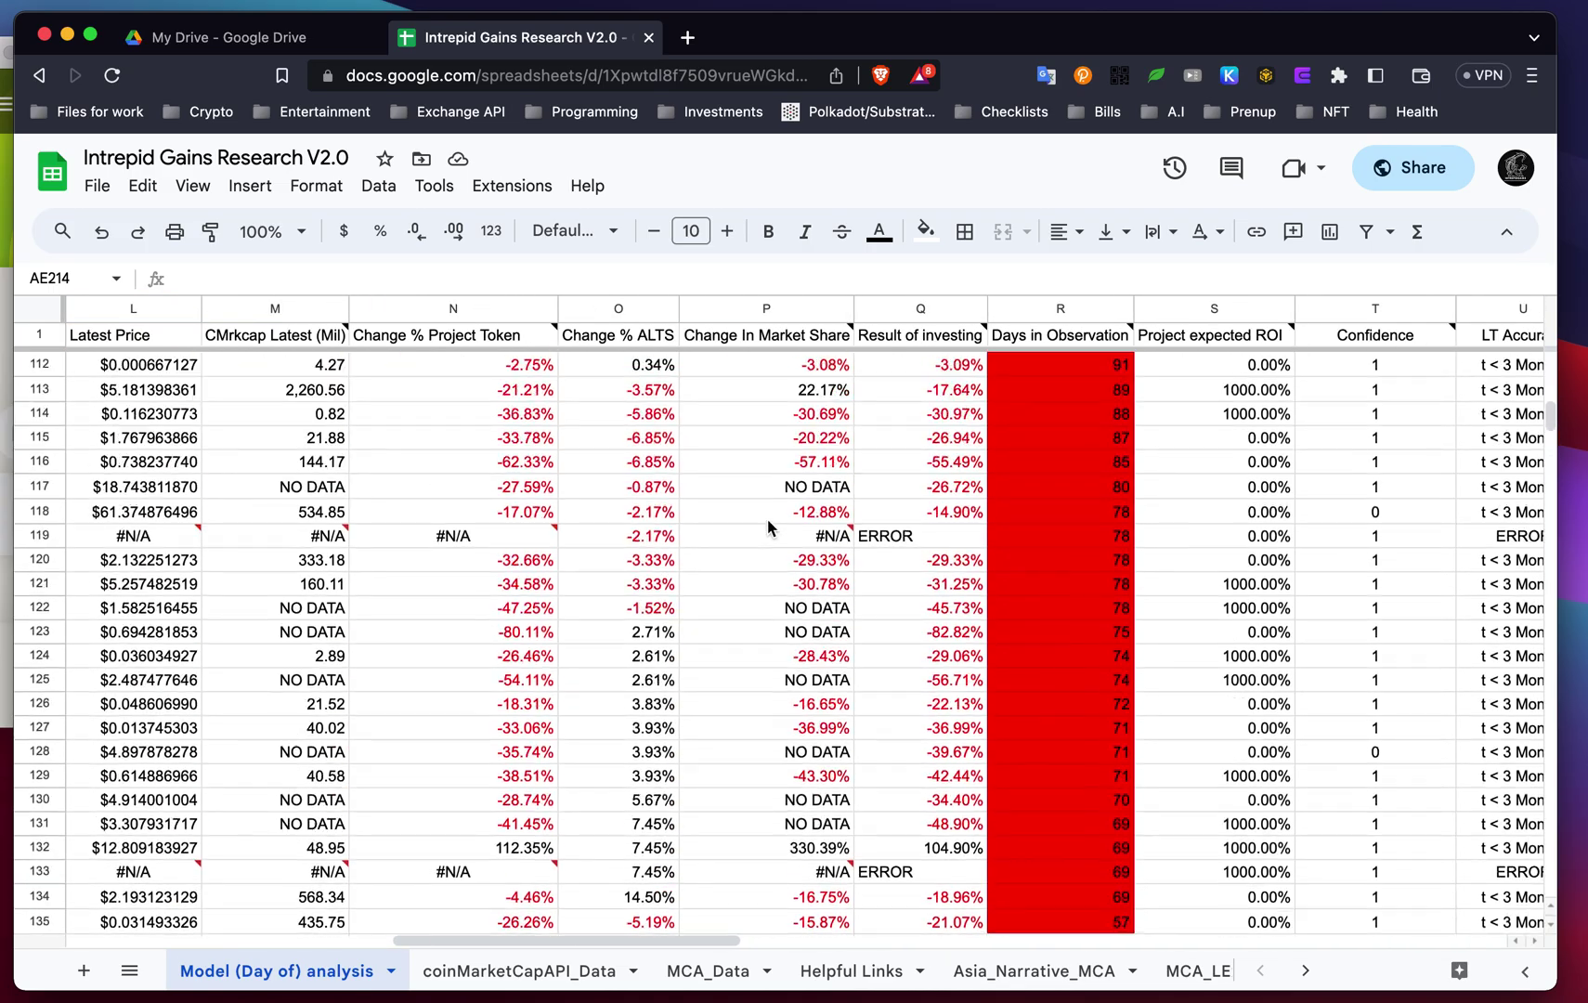
{"action": "scroll", "coordinate": [769, 527], "scroll_direction": "up", "scroll_amount": 20}
{"action": "scroll", "coordinate": [768, 528], "scroll_direction": "left", "scroll_amount": 11}
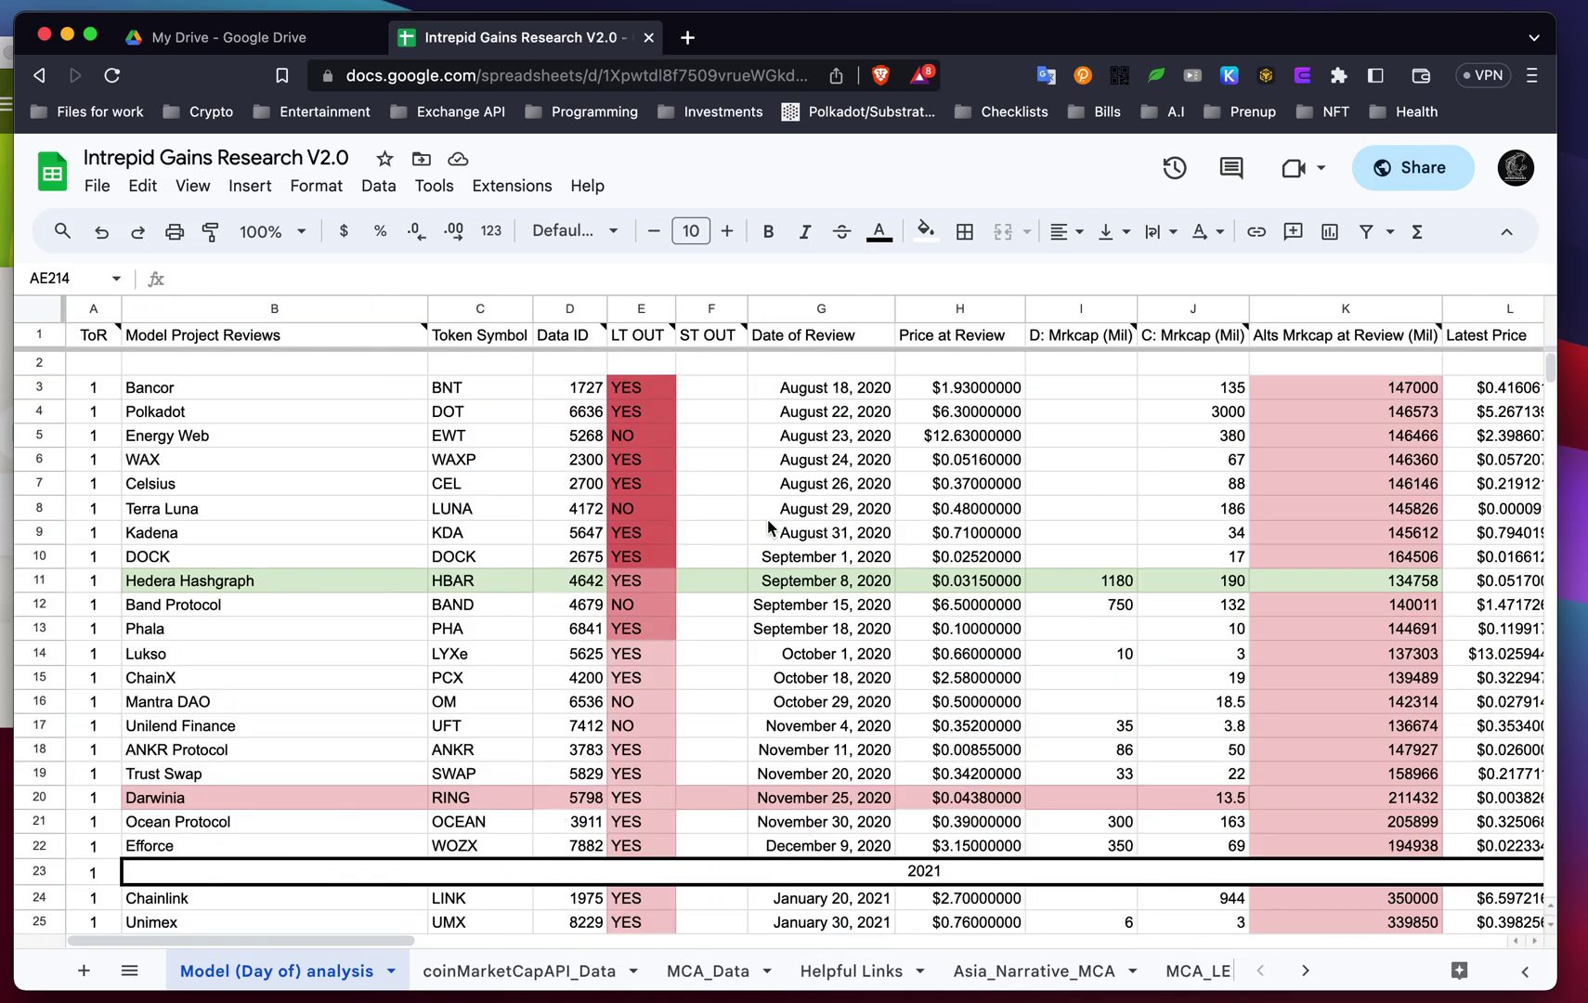
{"action": "scroll", "coordinate": [1086, 524], "scroll_direction": "right", "scroll_amount": 1}
{"action": "scroll", "coordinate": [966, 422], "scroll_direction": "right", "scroll_amount": 2}
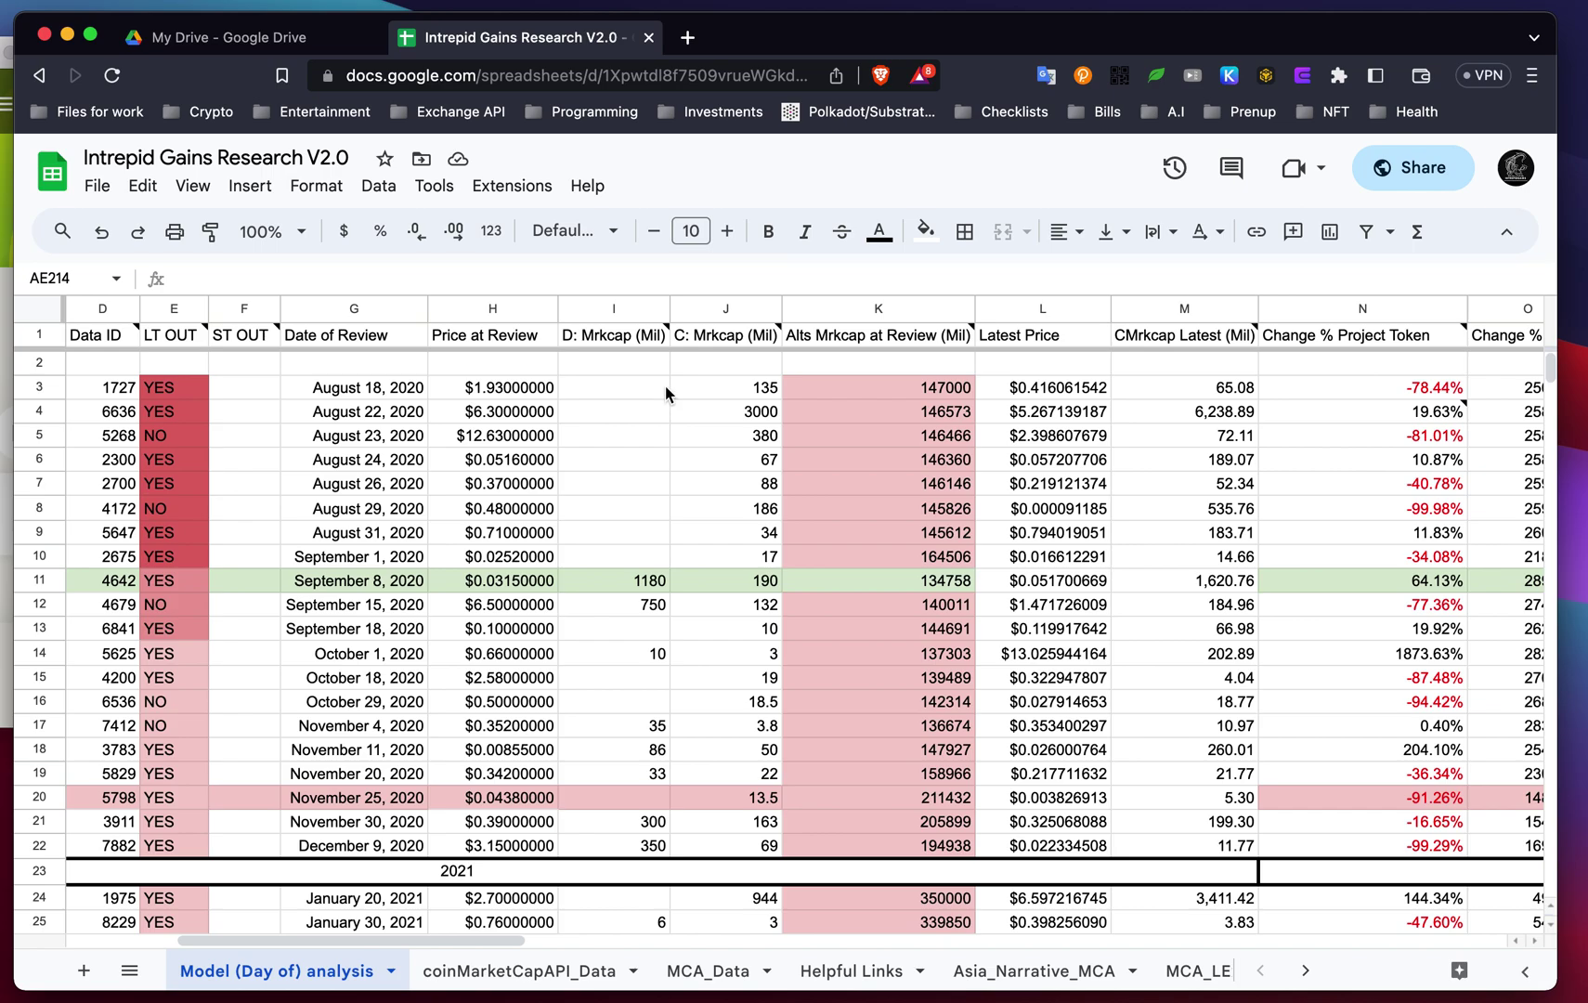
{"action": "scroll", "coordinate": [801, 416], "scroll_direction": "right", "scroll_amount": 4}
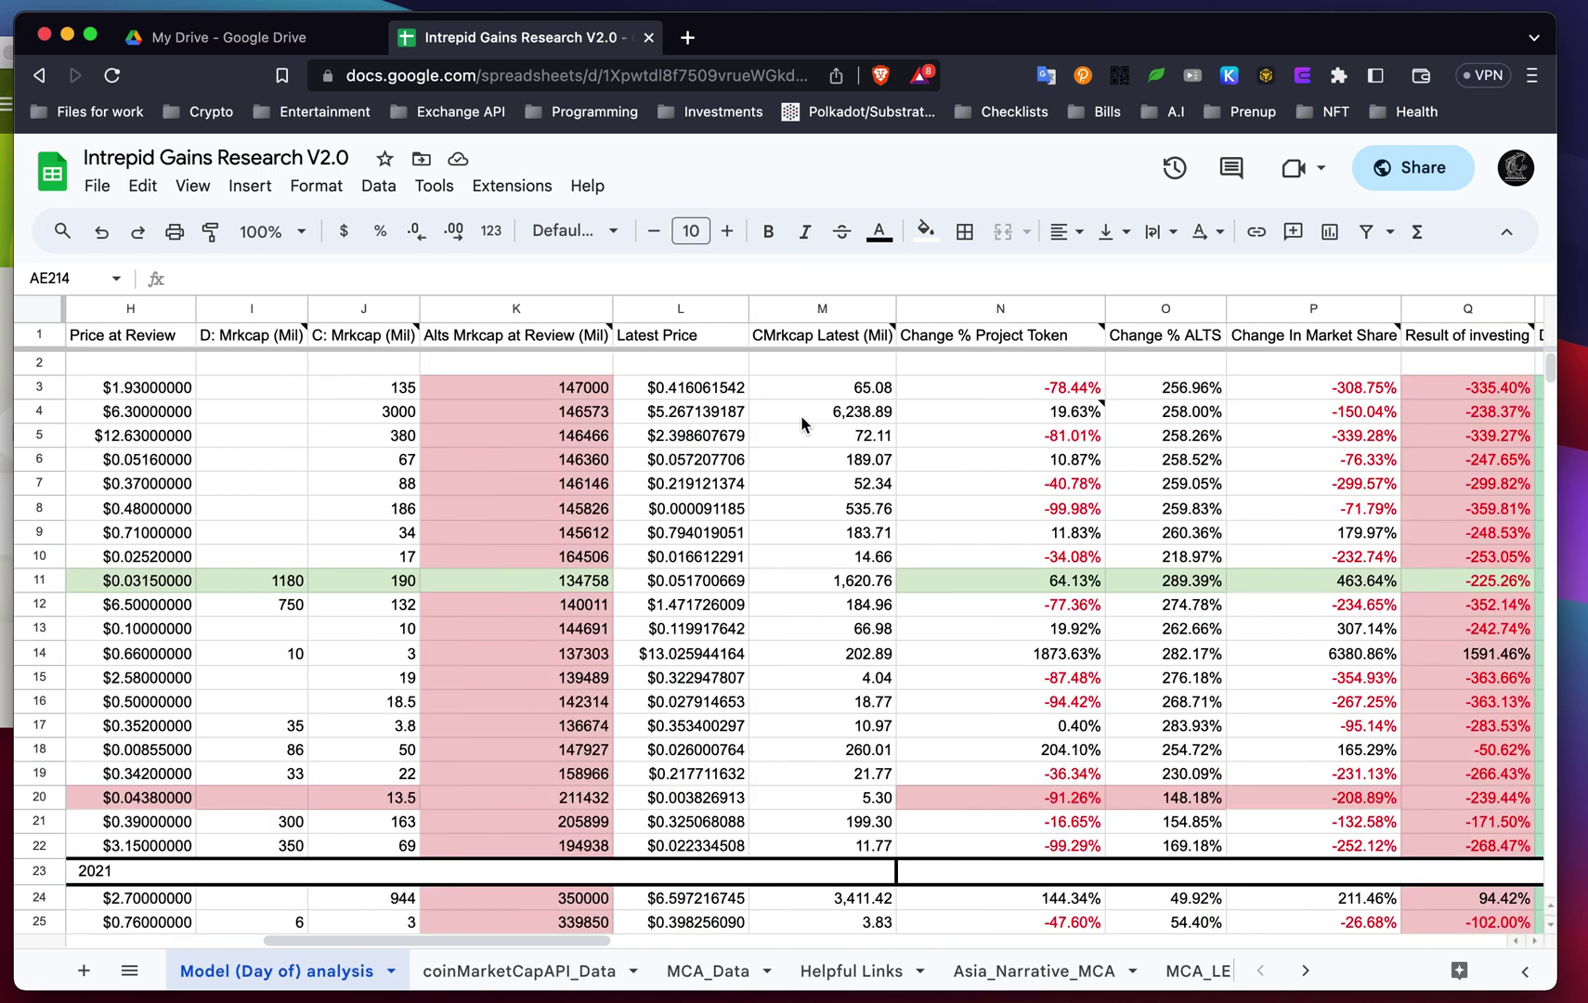
{"action": "mouse_move", "coordinate": [571, 343]}
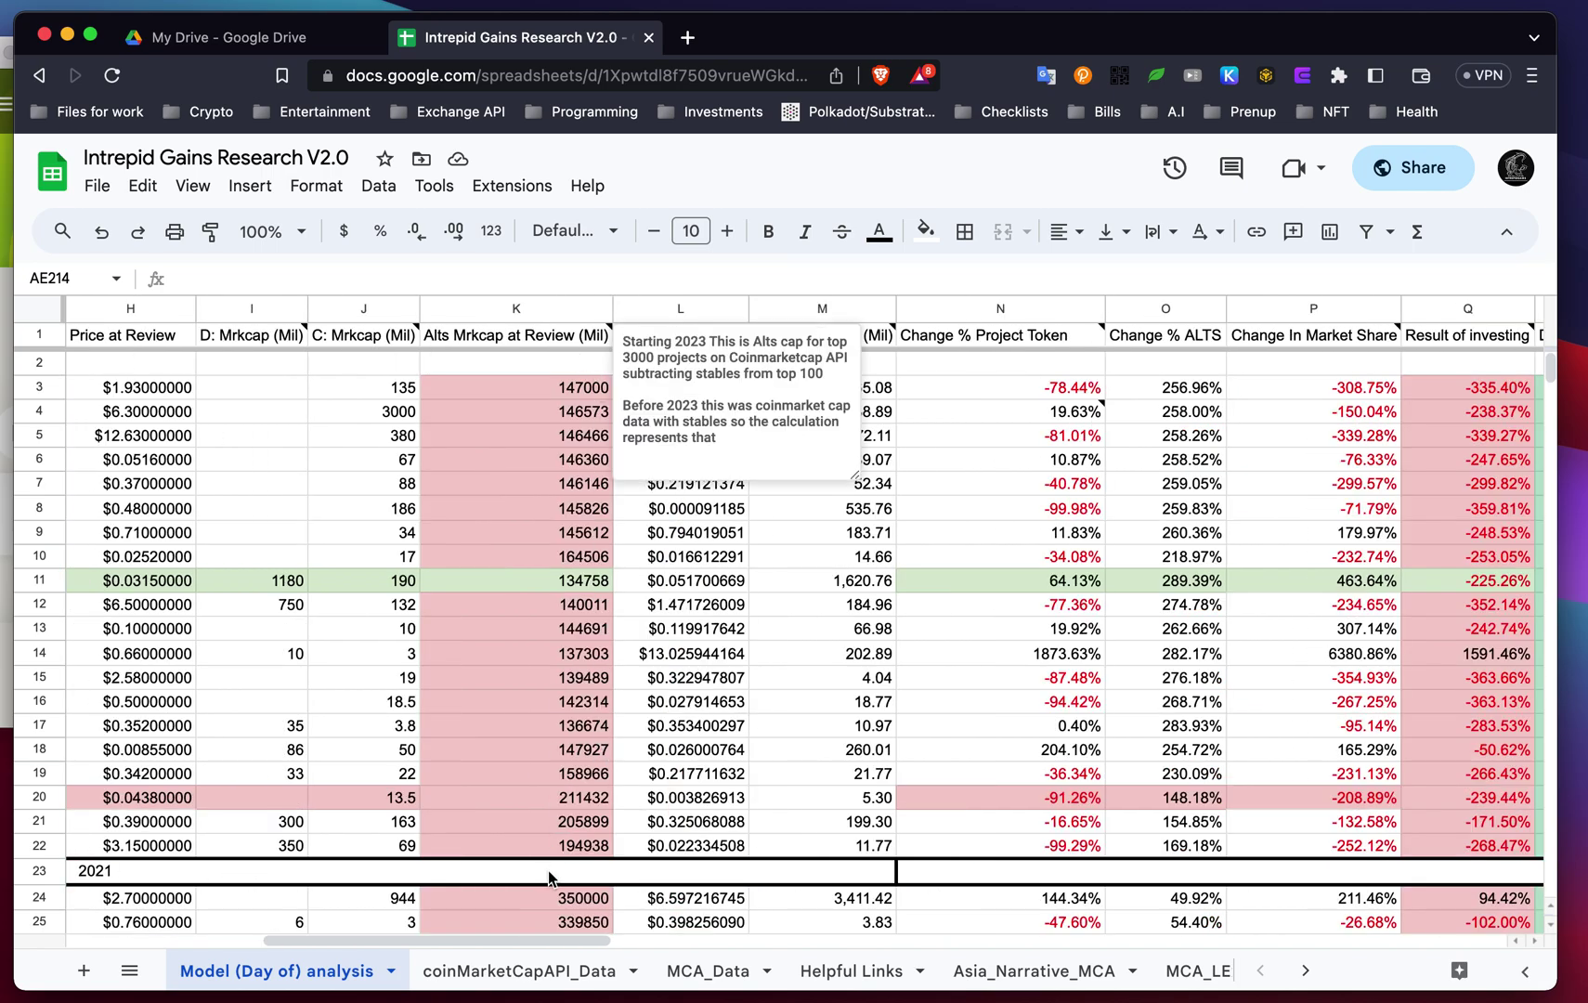
{"action": "left_click", "coordinate": [817, 682]}
Check R12's Days in Observation calculation and read the R1 note on its 730–1825-day window.
{"action": "scroll", "coordinate": [983, 582], "scroll_direction": "right", "scroll_amount": 2}
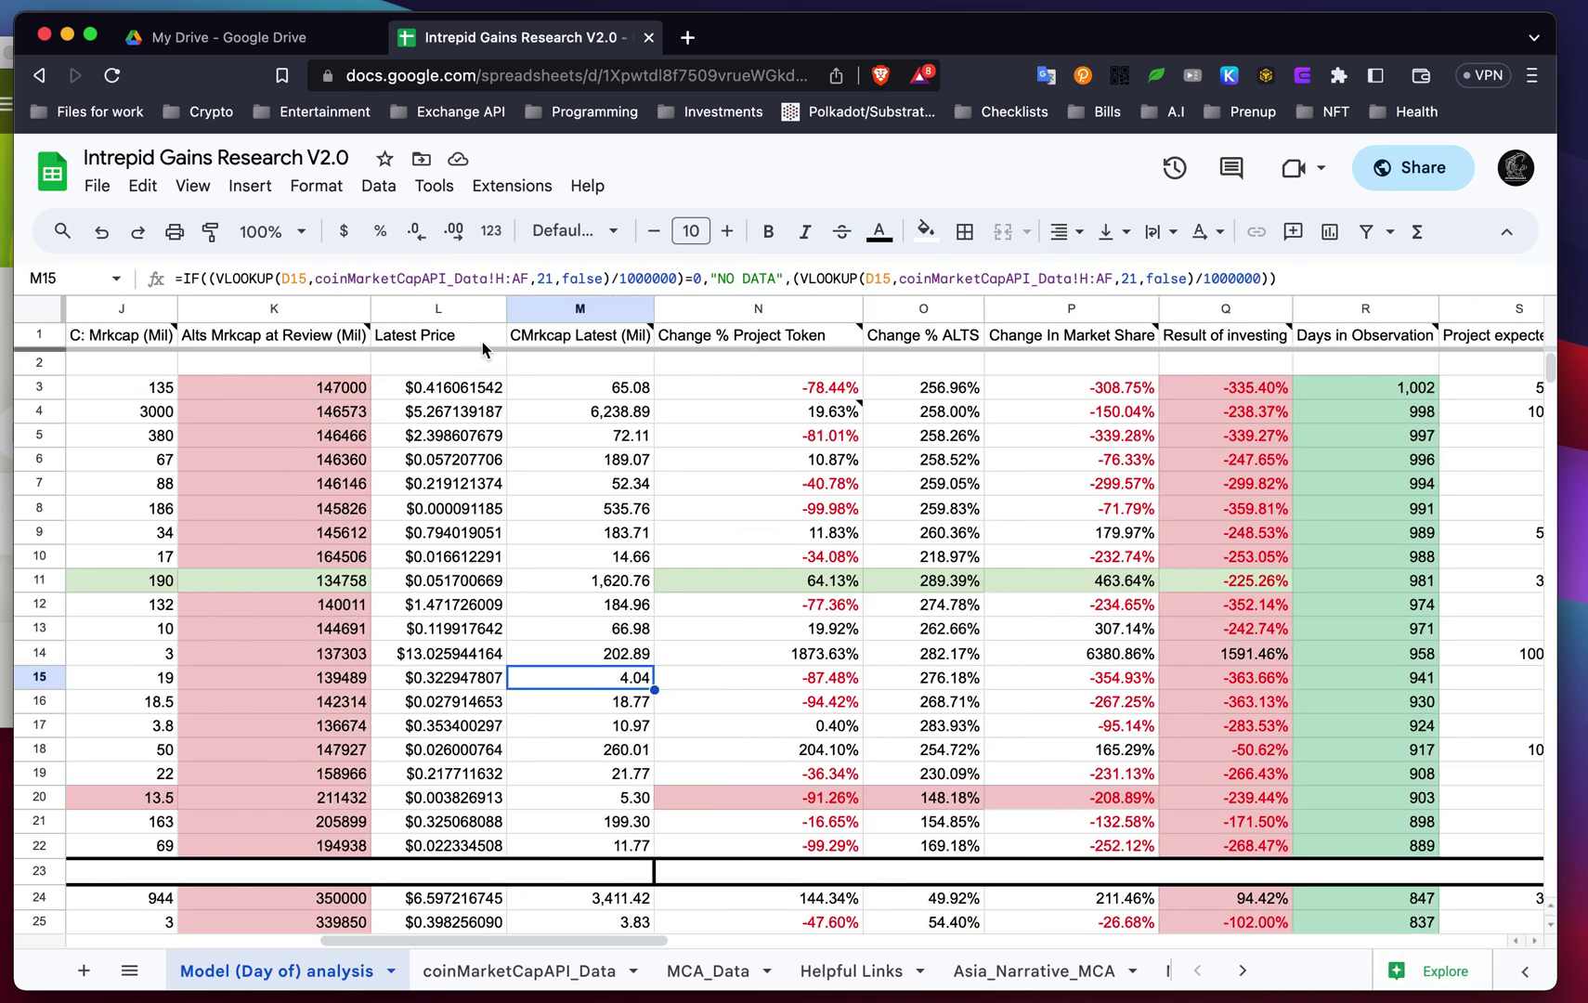
{"action": "scroll", "coordinate": [729, 475], "scroll_direction": "right", "scroll_amount": 2}
{"action": "scroll", "coordinate": [734, 478], "scroll_direction": "left", "scroll_amount": 1}
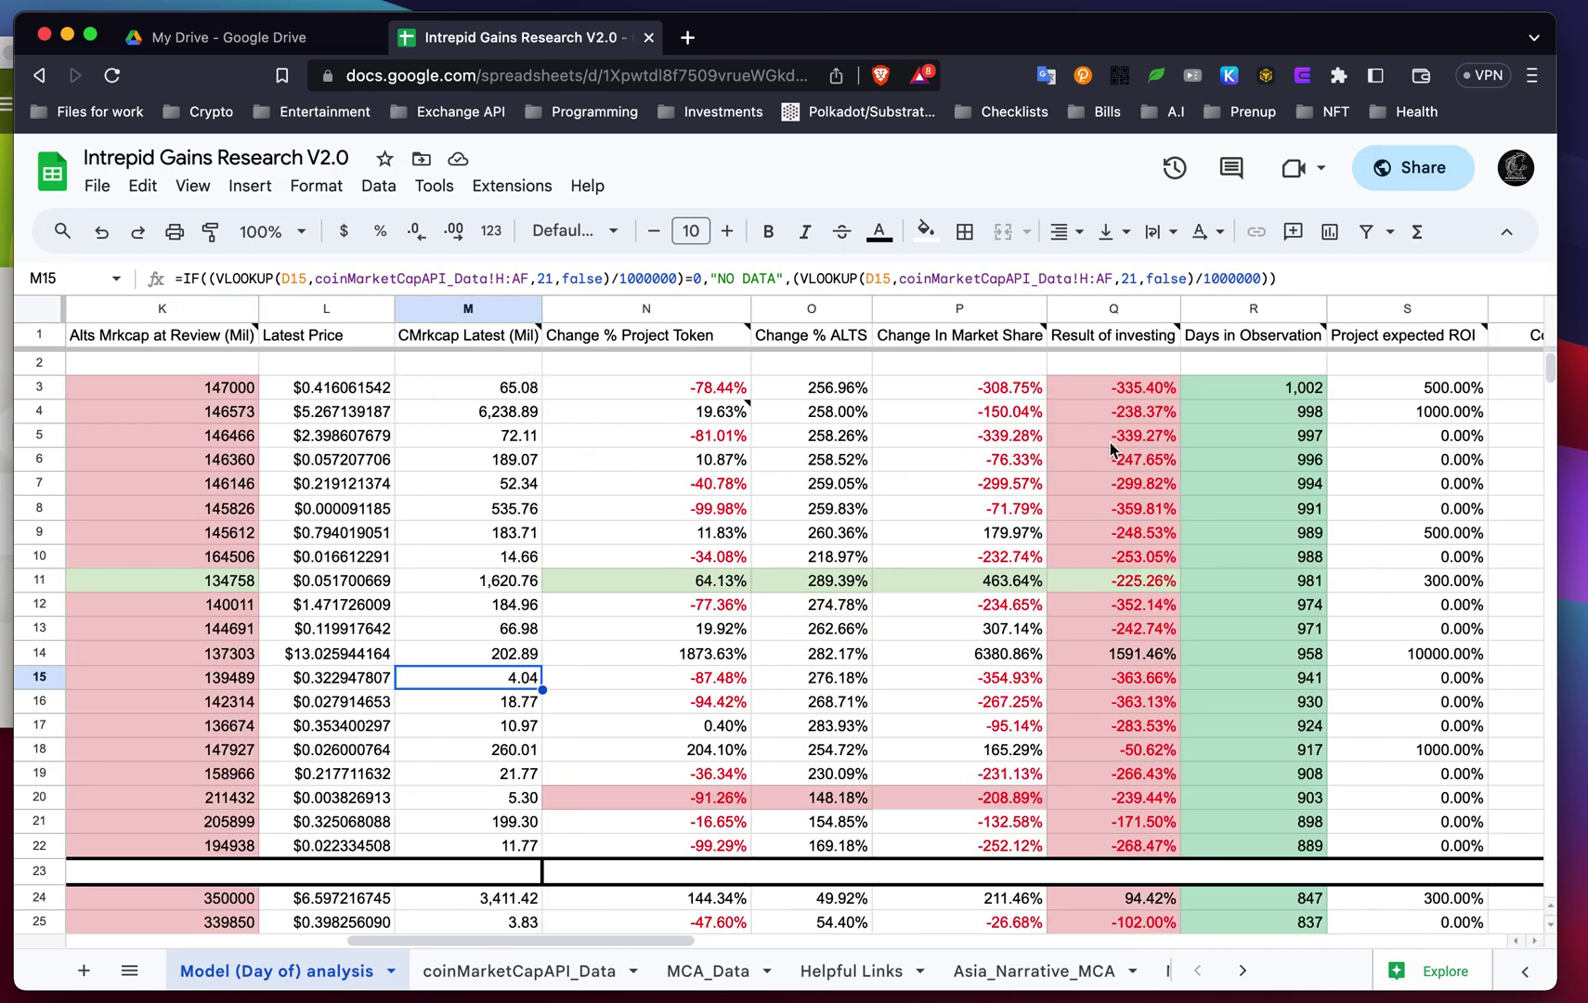
{"action": "scroll", "coordinate": [1082, 453], "scroll_direction": "right", "scroll_amount": 2}
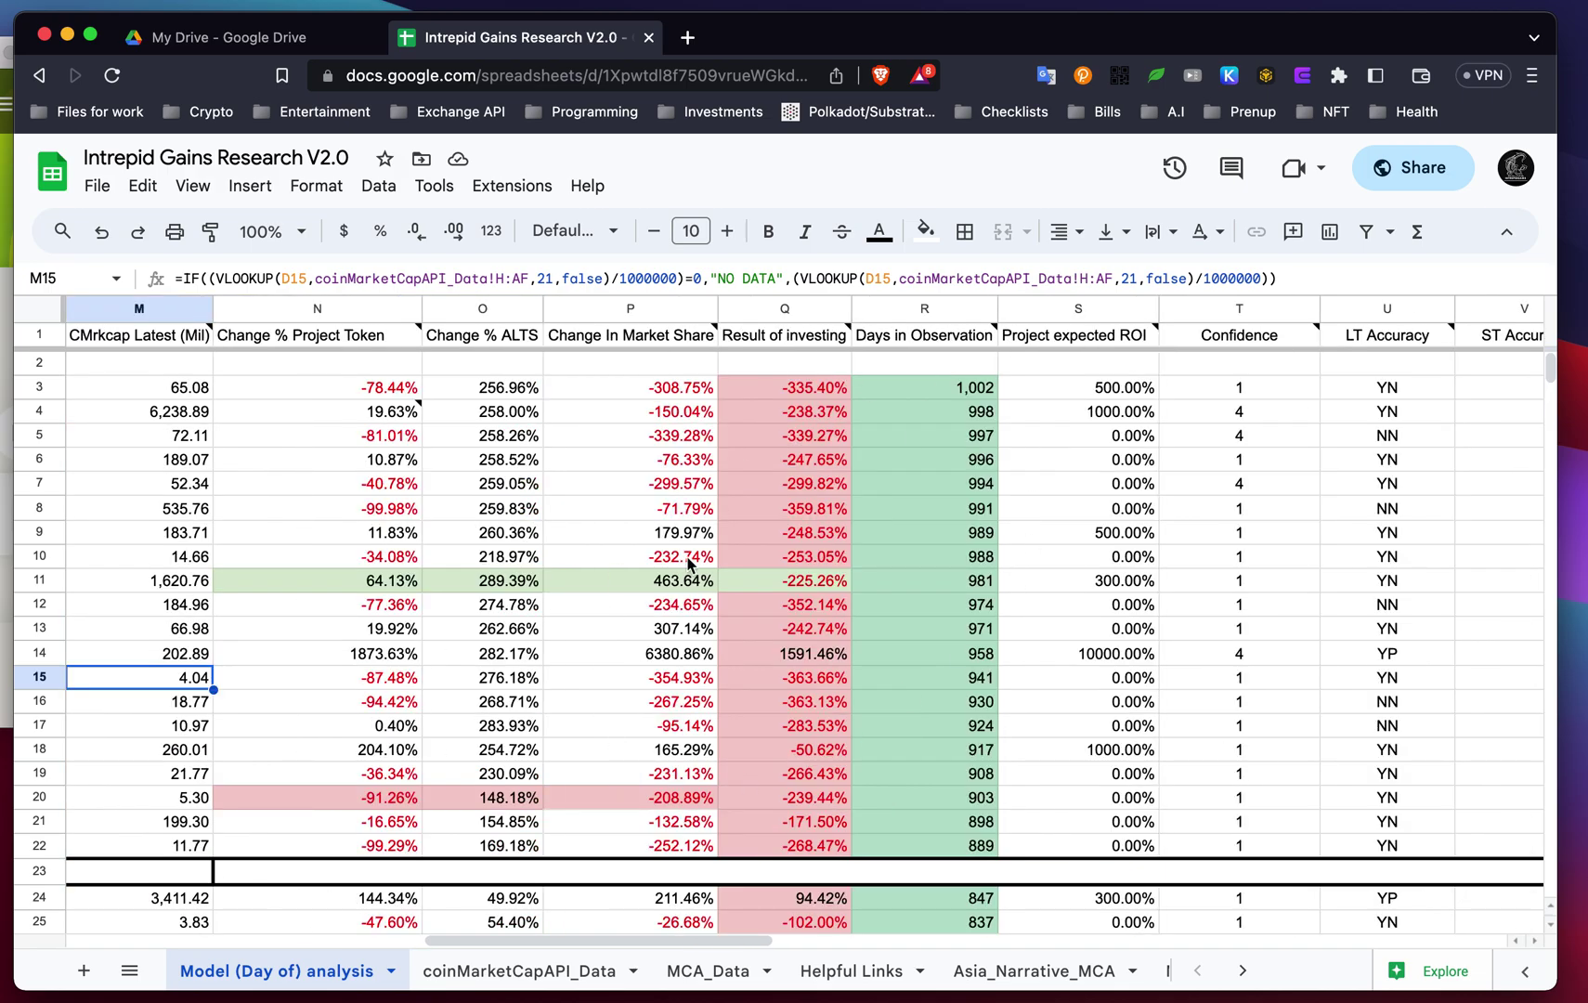
{"action": "scroll", "coordinate": [1185, 518], "scroll_direction": "right", "scroll_amount": 3}
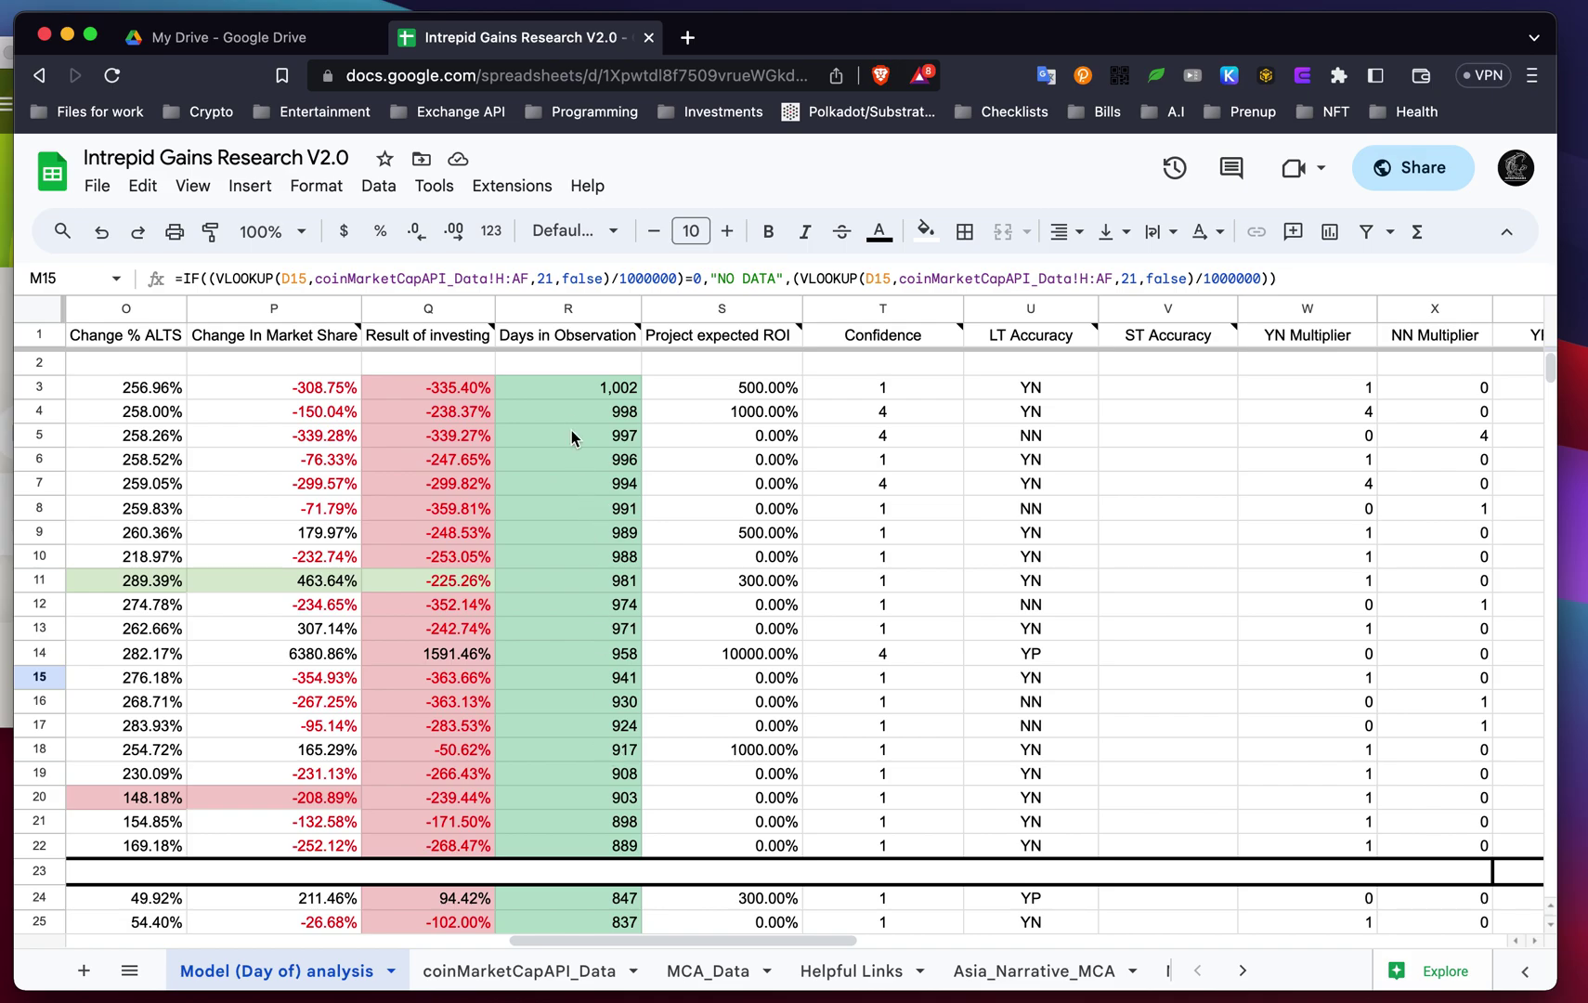
{"action": "mouse_move", "coordinate": [580, 349]}
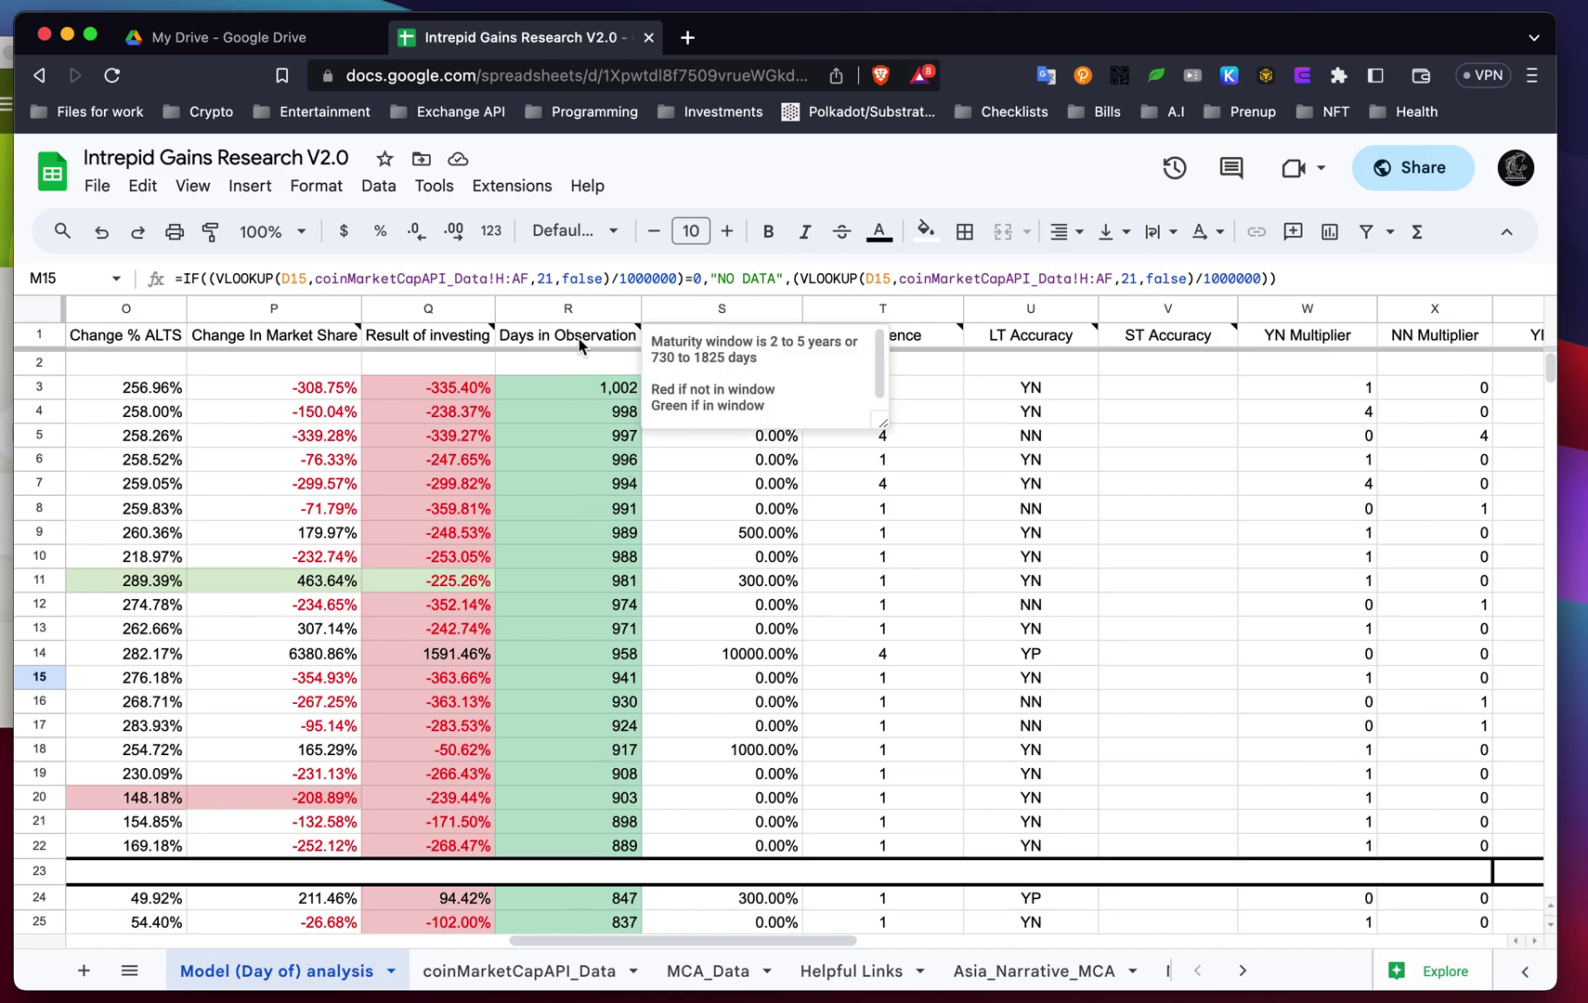
{"action": "left_click", "coordinate": [567, 614]}
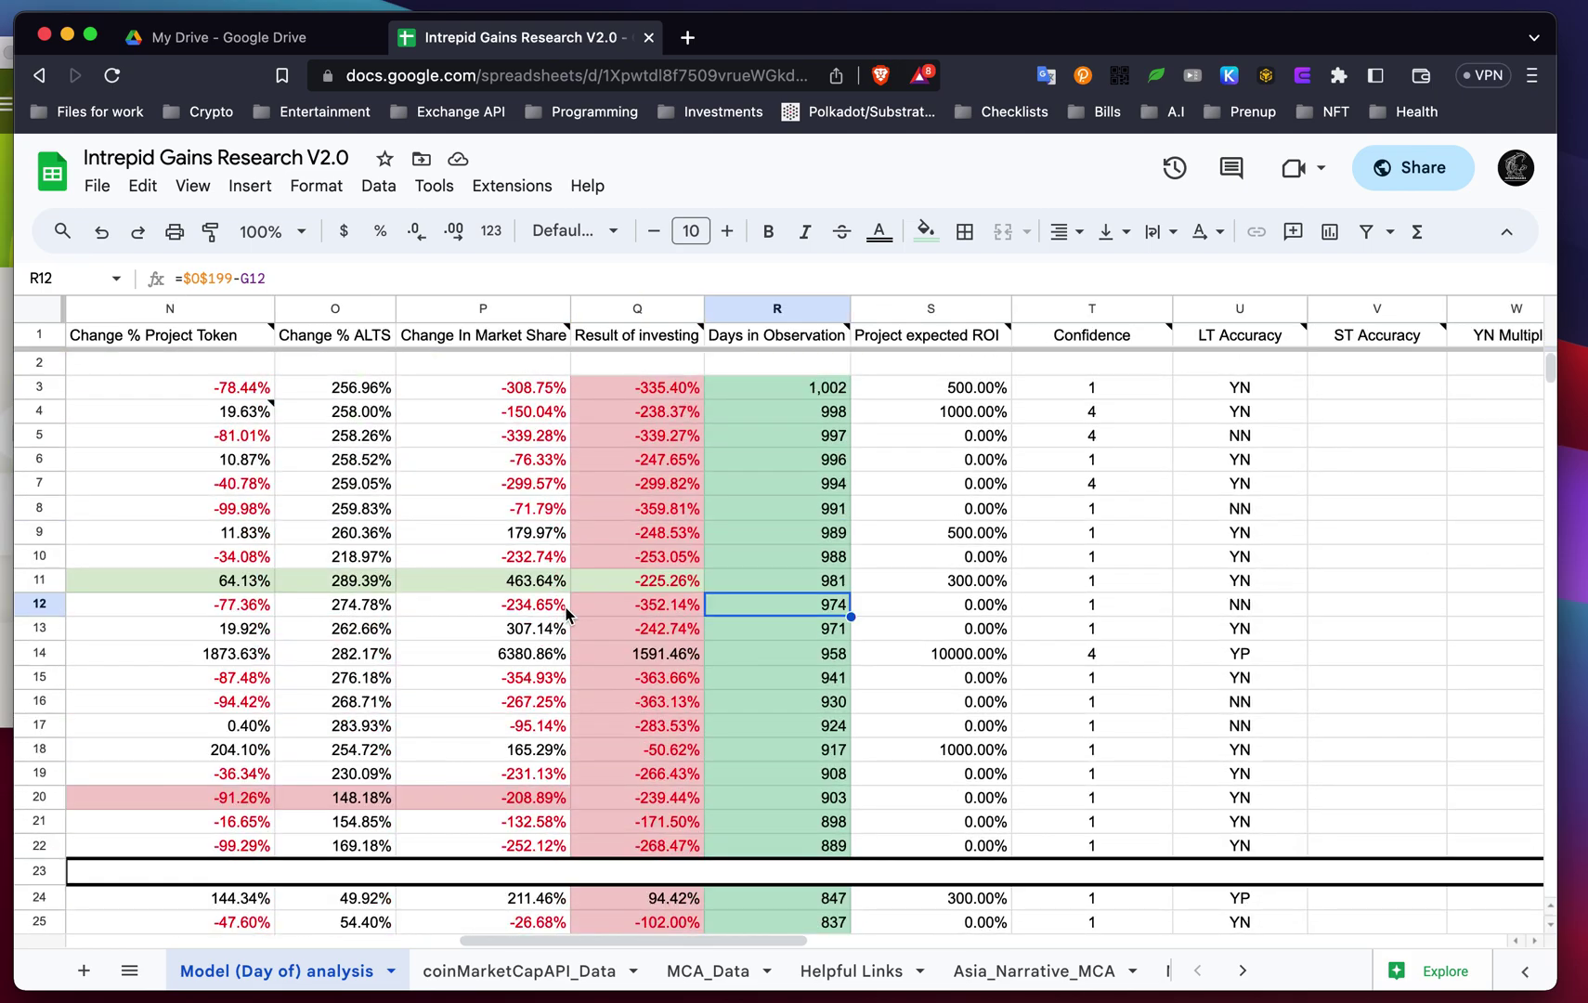
{"action": "scroll", "coordinate": [567, 615], "scroll_direction": "down", "scroll_amount": 2}
{"action": "scroll", "coordinate": [567, 614], "scroll_direction": "up", "scroll_amount": 2}
{"action": "mouse_move", "coordinate": [812, 333]}
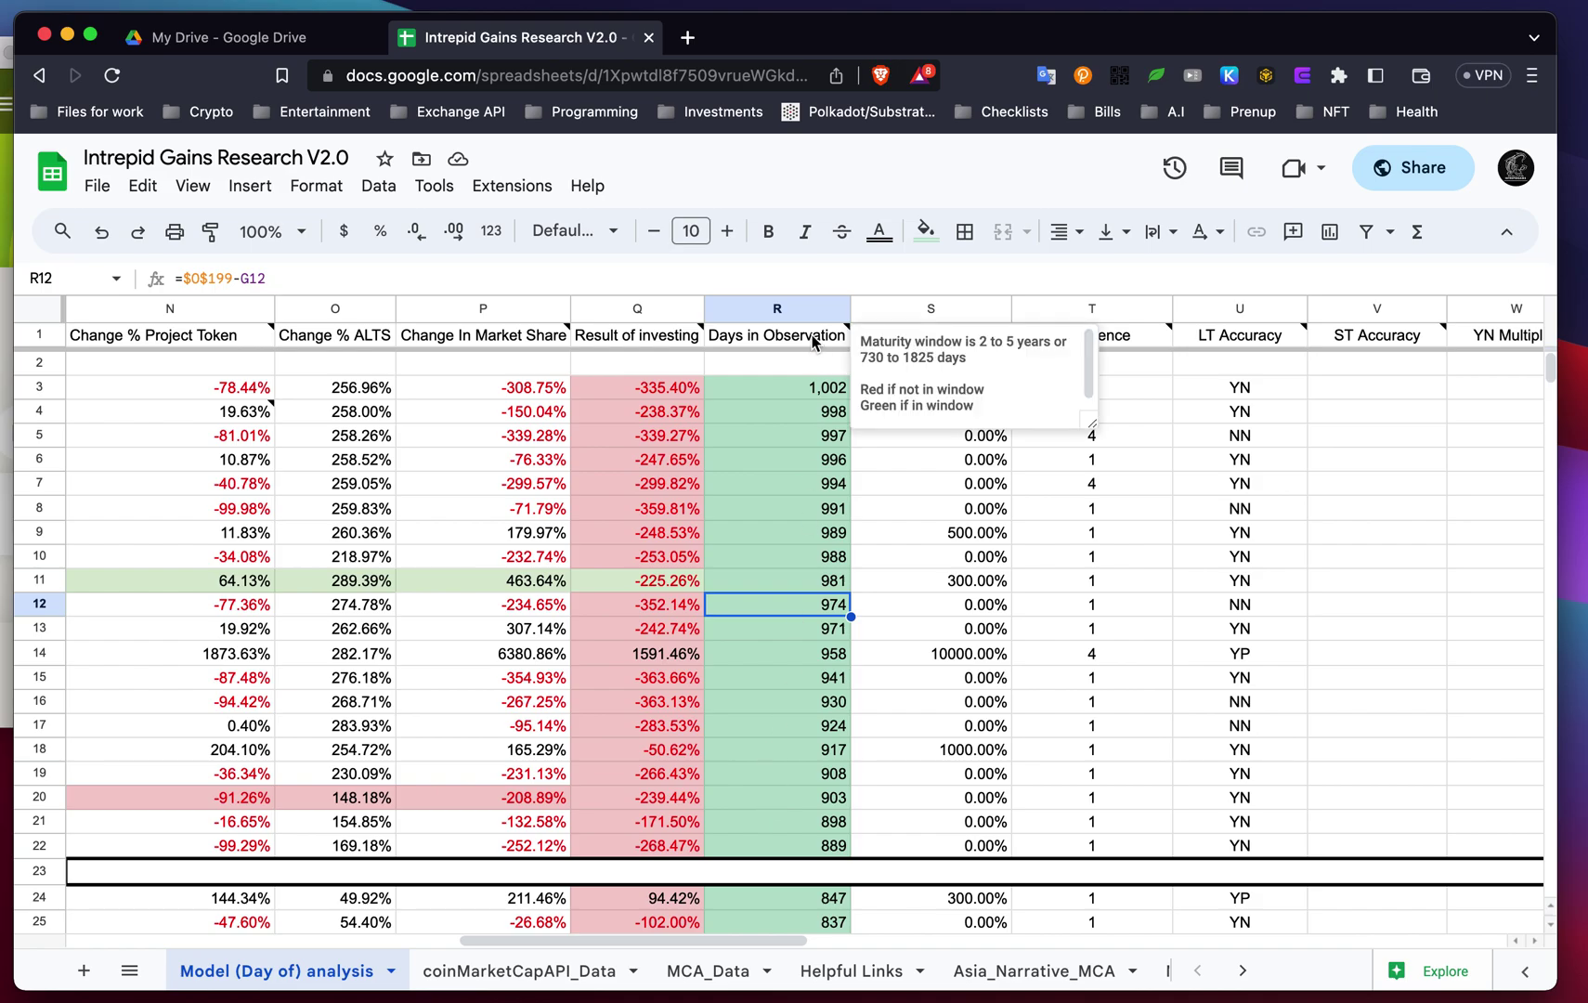
{"action": "scroll", "coordinate": [801, 555], "scroll_direction": "down", "scroll_amount": 10}
{"action": "scroll", "coordinate": [800, 554], "scroll_direction": "down", "scroll_amount": 10}
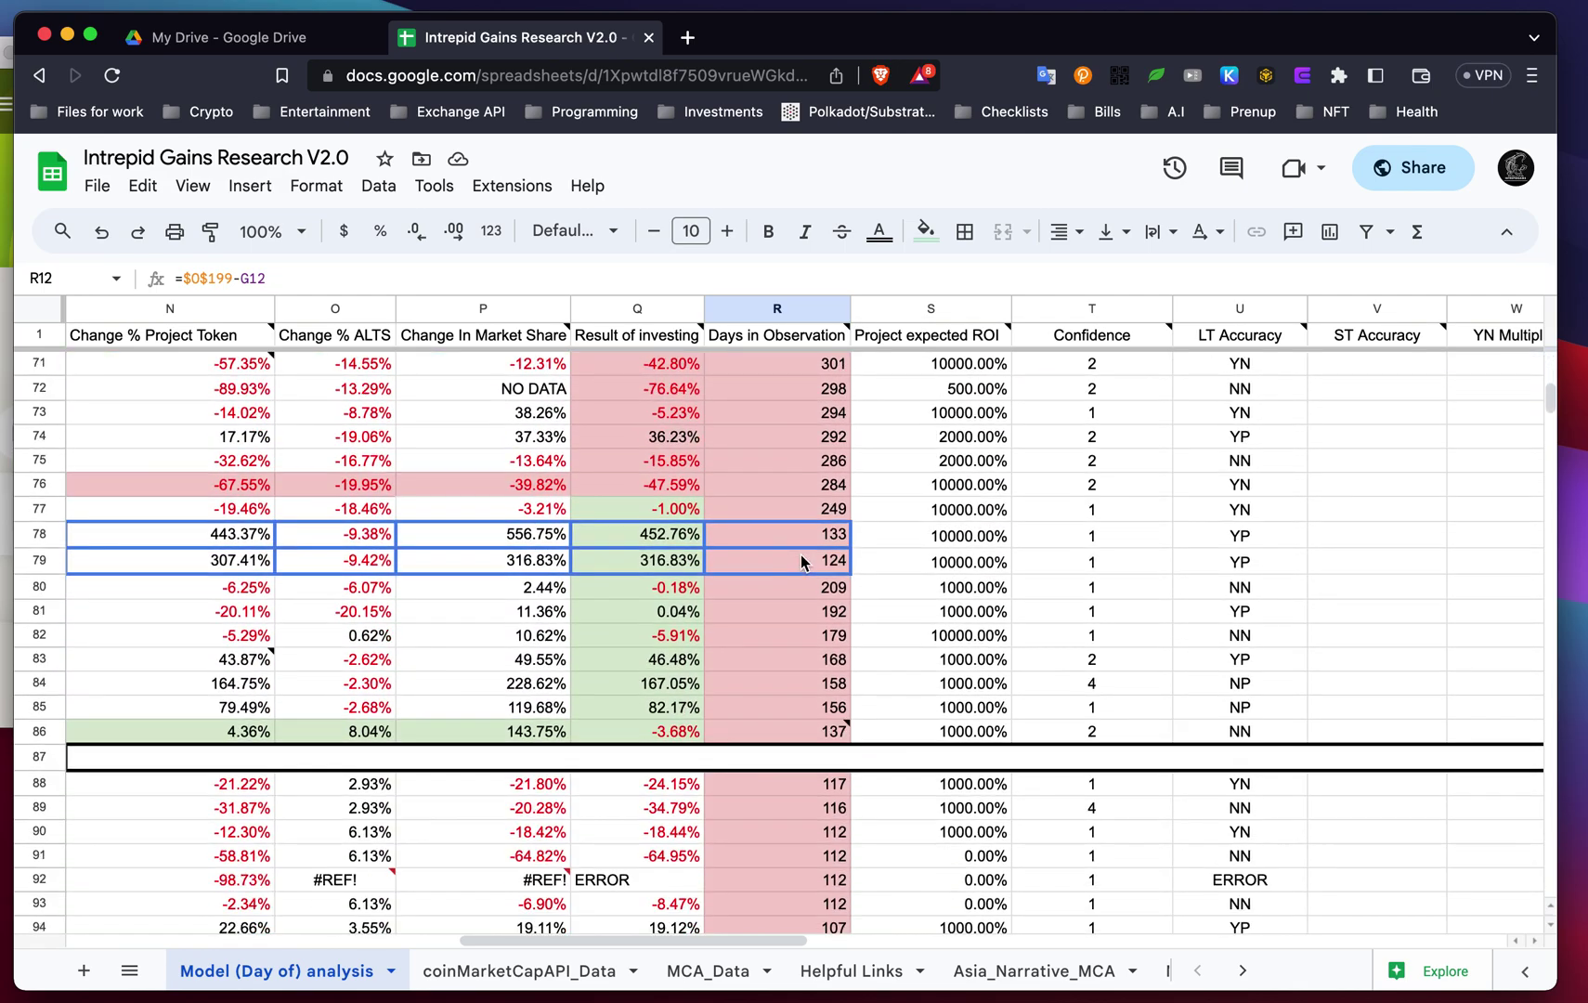
{"action": "scroll", "coordinate": [801, 557], "scroll_direction": "down", "scroll_amount": 4}
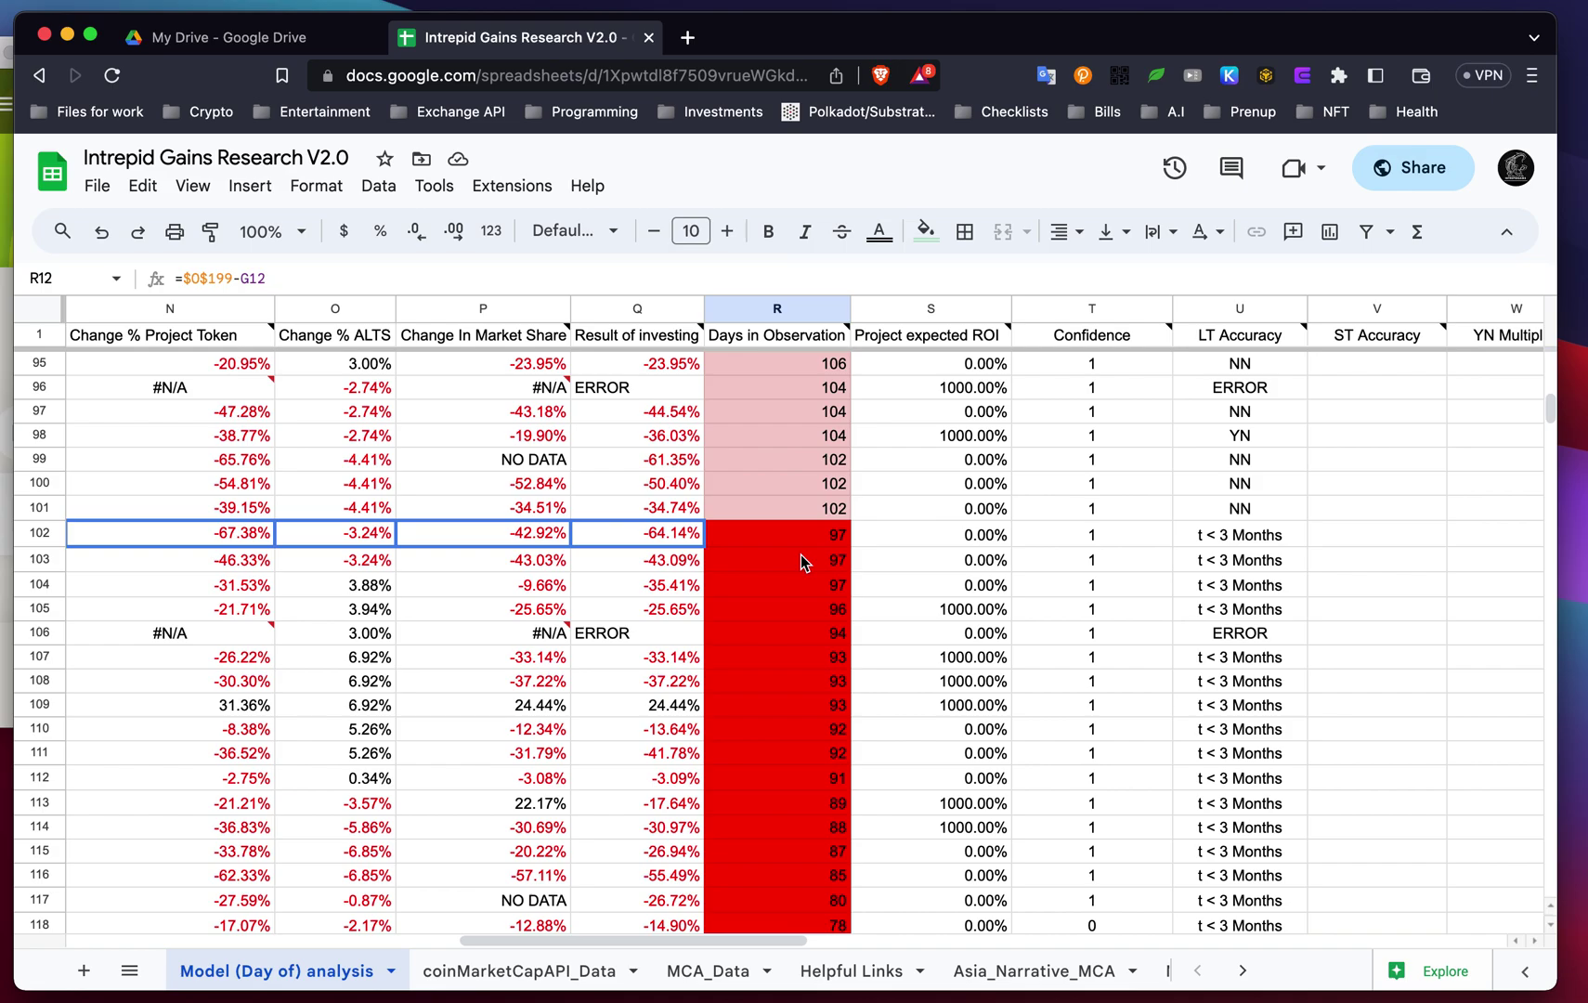
{"action": "scroll", "coordinate": [786, 565], "scroll_direction": "down", "scroll_amount": 1}
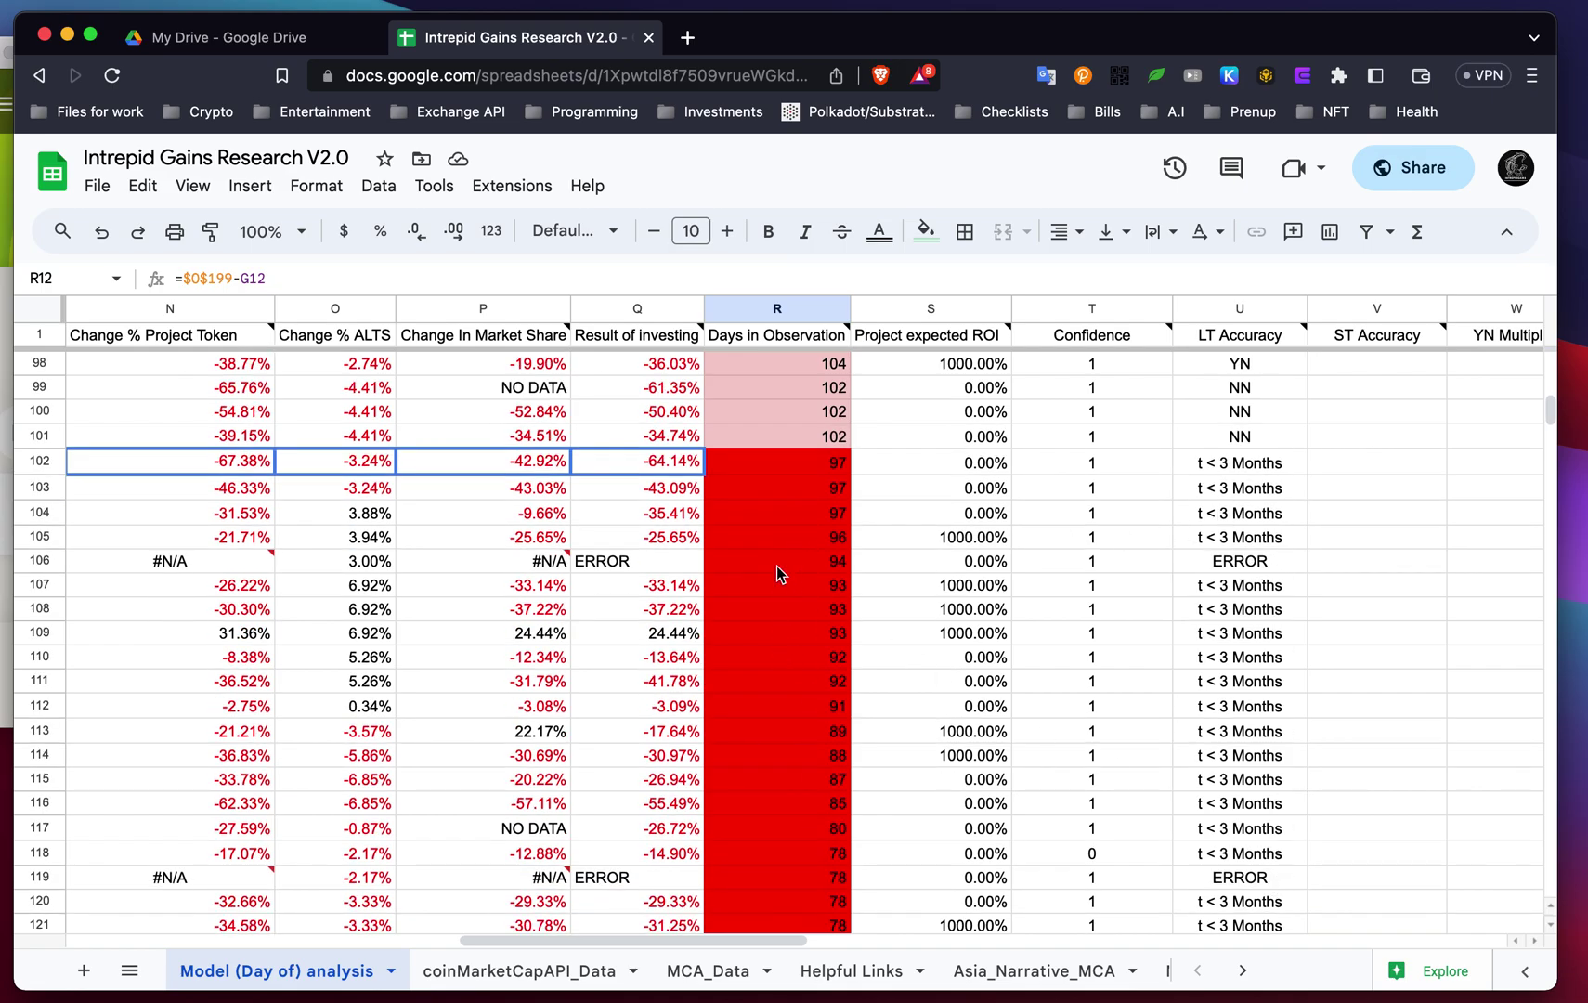
{"action": "scroll", "coordinate": [776, 566], "scroll_direction": "up", "scroll_amount": 3}
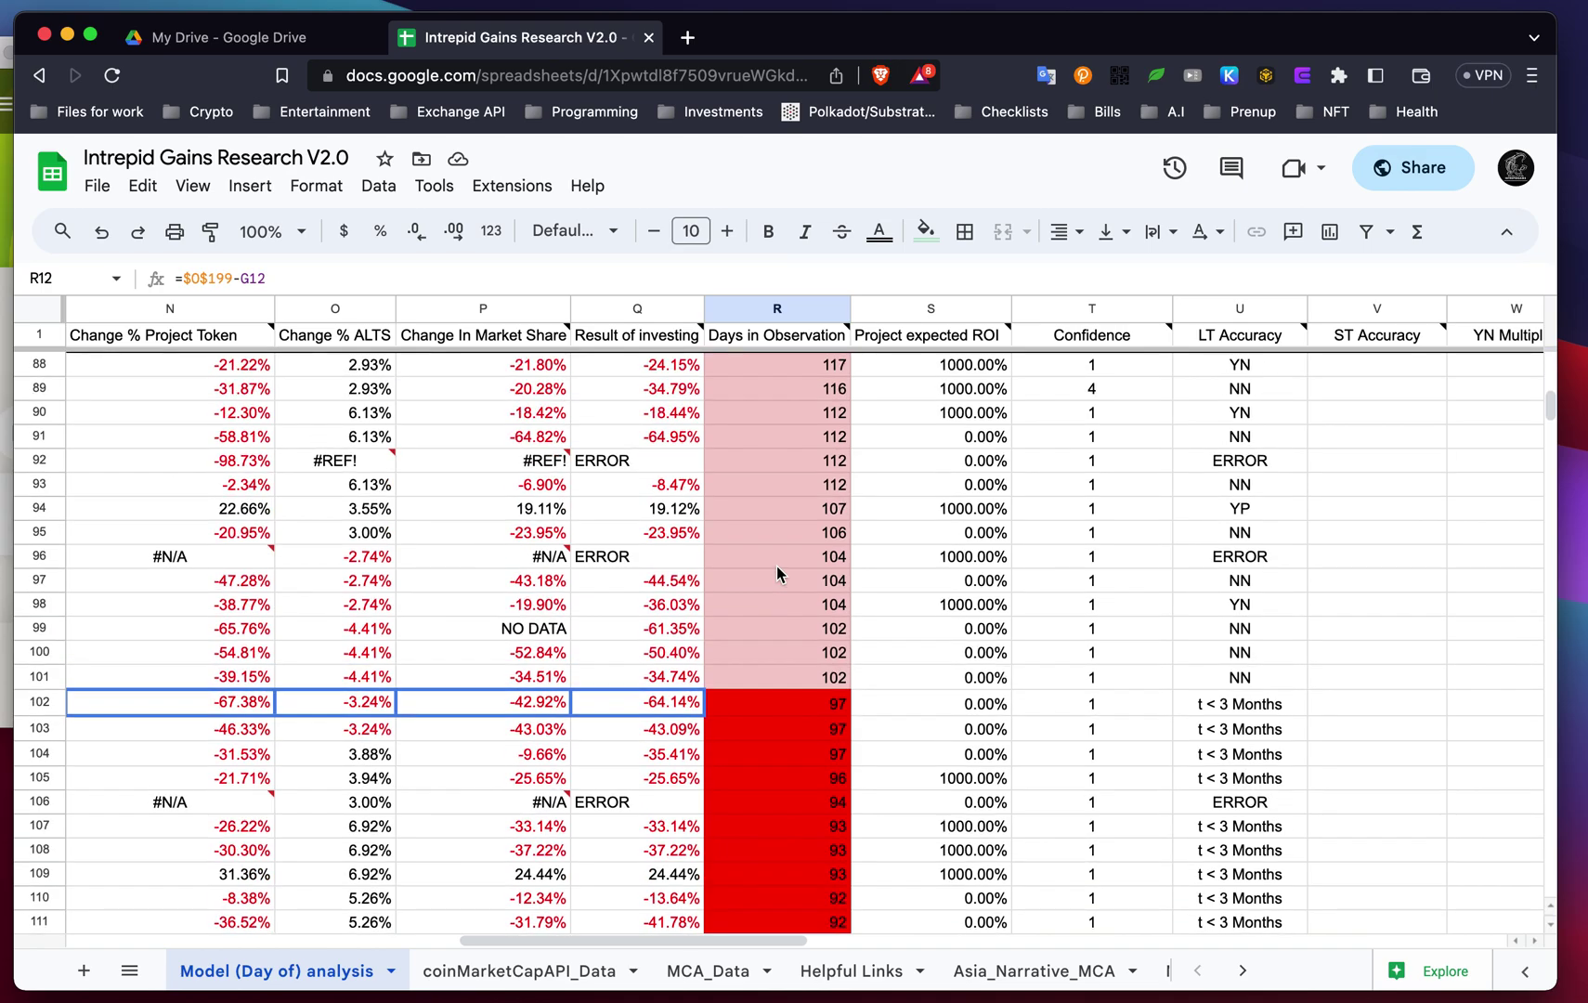
{"action": "scroll", "coordinate": [776, 572], "scroll_direction": "up", "scroll_amount": 1}
{"action": "scroll", "coordinate": [778, 569], "scroll_direction": "up", "scroll_amount": 12}
{"action": "scroll", "coordinate": [776, 573], "scroll_direction": "up", "scroll_amount": 6}
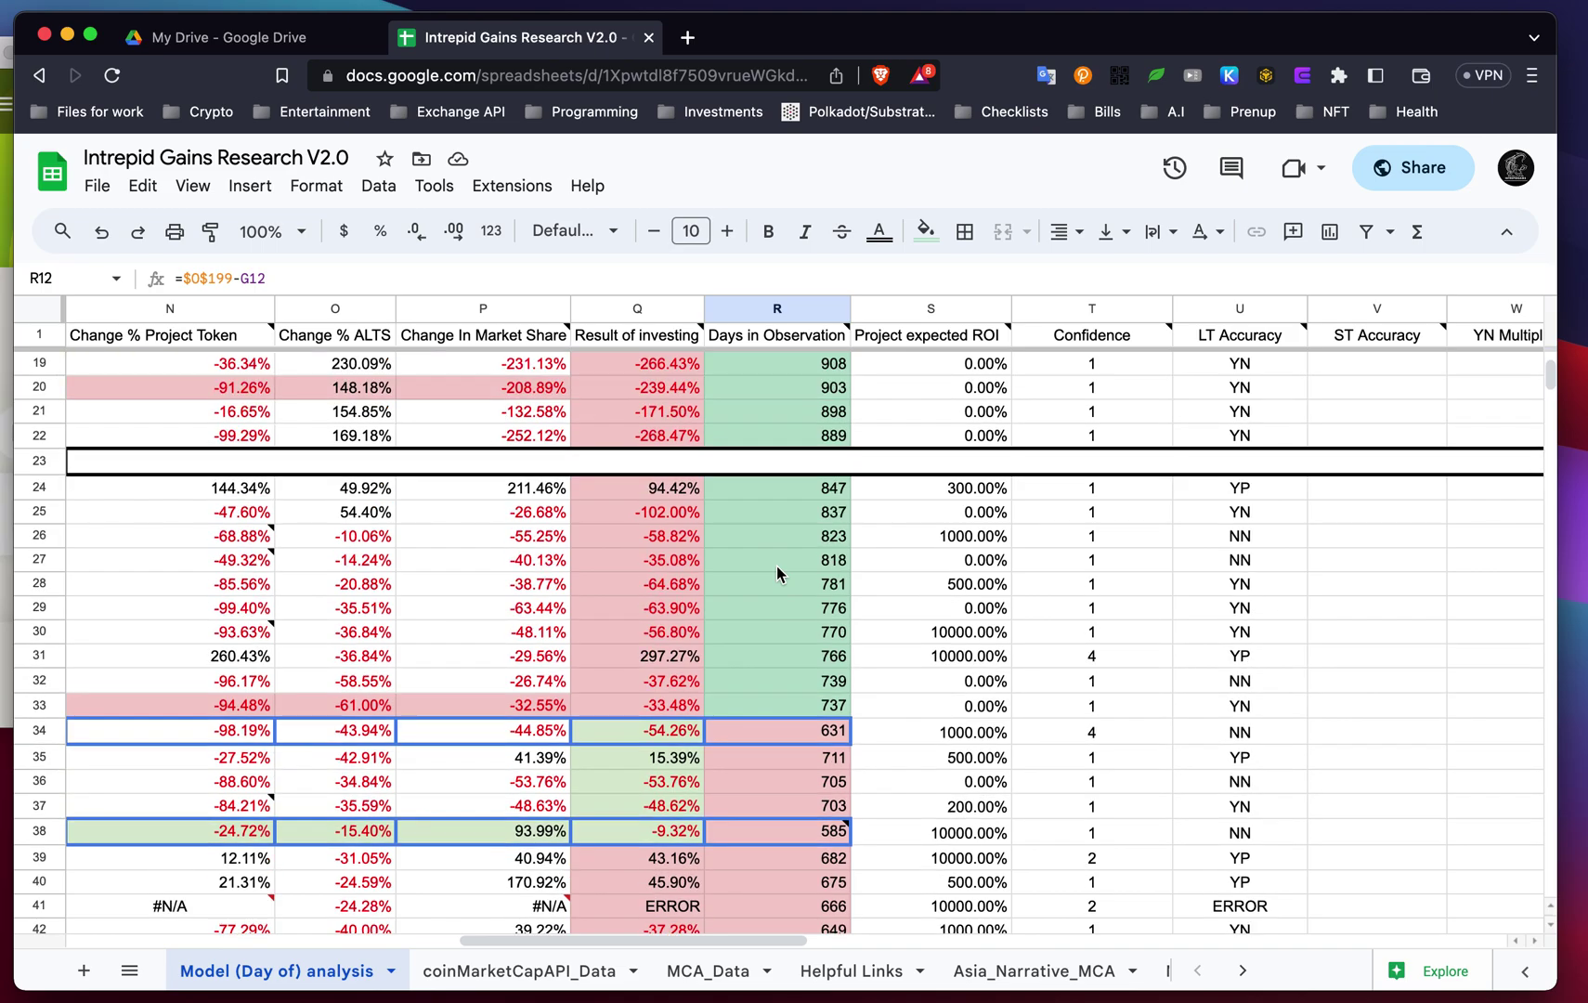
{"action": "scroll", "coordinate": [777, 566], "scroll_direction": "up", "scroll_amount": 5}
{"action": "scroll", "coordinate": [777, 565], "scroll_direction": "left", "scroll_amount": 2}
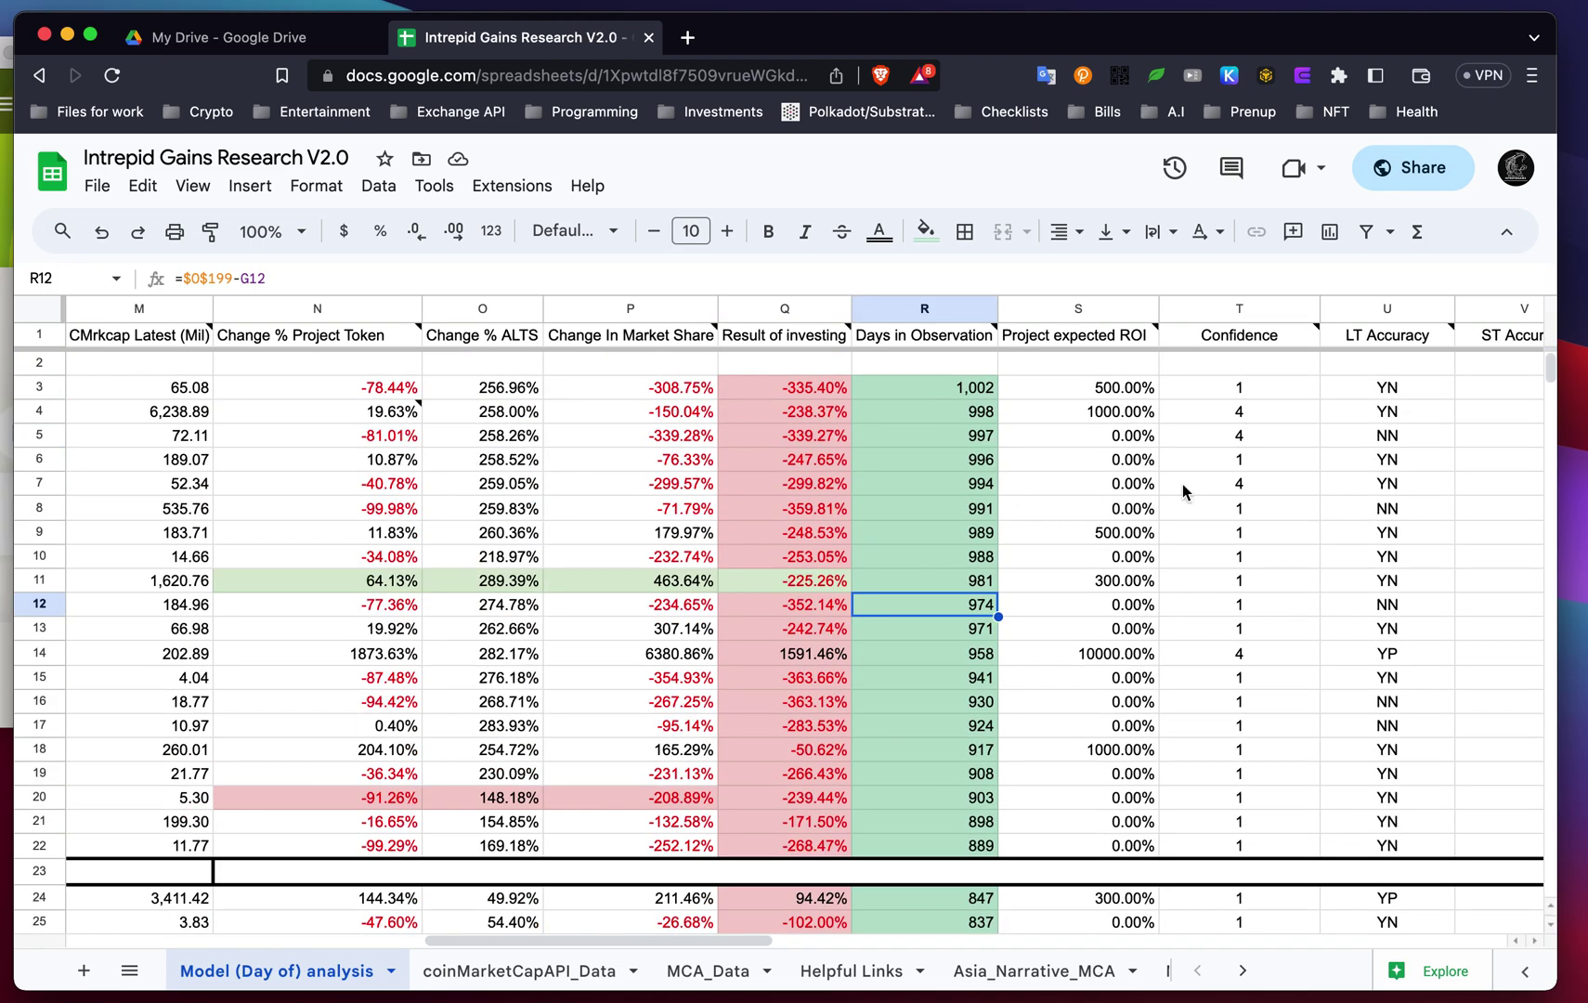
{"action": "scroll", "coordinate": [930, 382], "scroll_direction": "right", "scroll_amount": 2}
{"action": "scroll", "coordinate": [1133, 613], "scroll_direction": "right", "scroll_amount": 3}
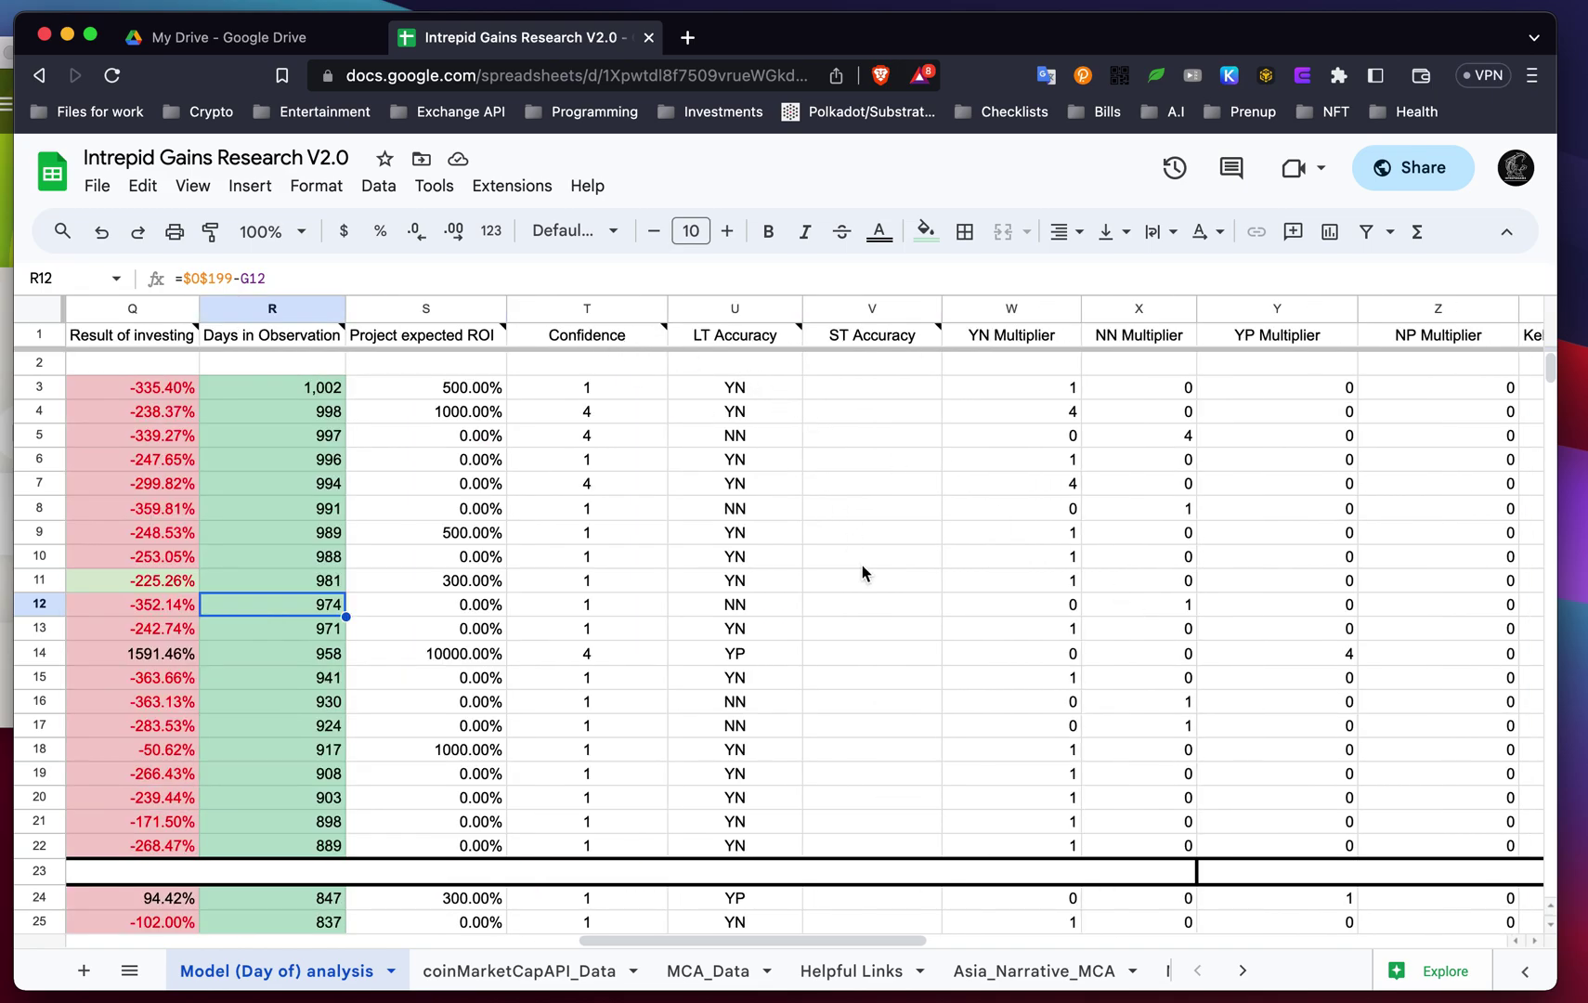
{"action": "scroll", "coordinate": [862, 571], "scroll_direction": "right", "scroll_amount": 4}
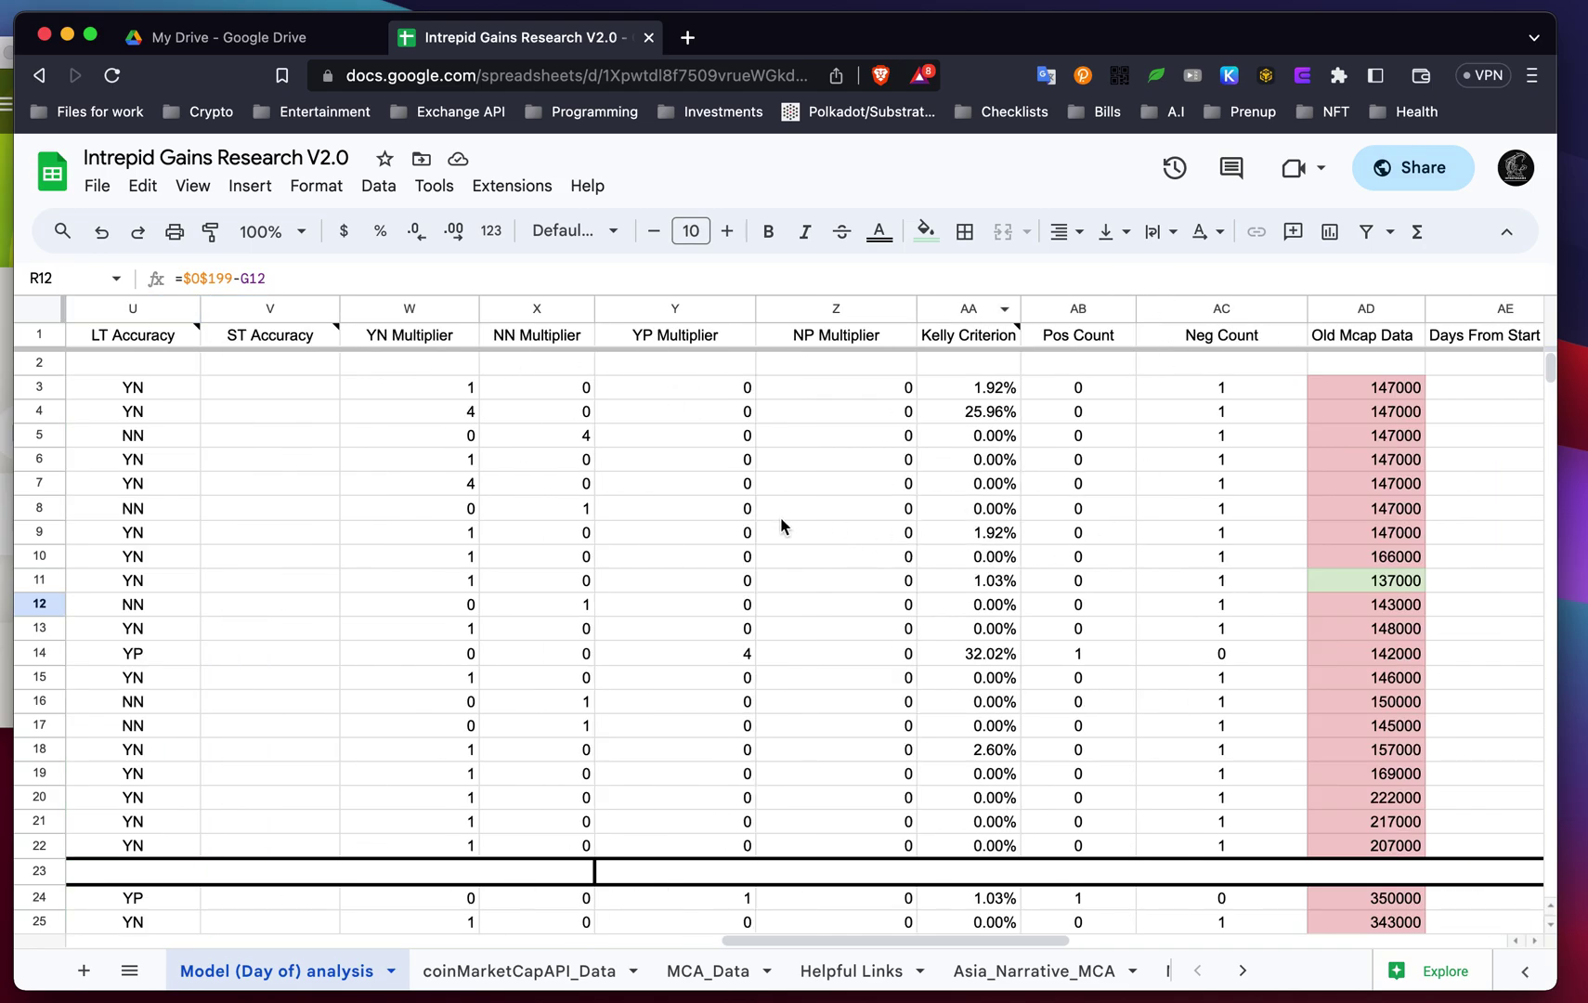
{"action": "scroll", "coordinate": [780, 526], "scroll_direction": "right", "scroll_amount": 6}
{"action": "scroll", "coordinate": [781, 525], "scroll_direction": "down", "scroll_amount": 20}
{"action": "scroll", "coordinate": [781, 526], "scroll_direction": "left", "scroll_amount": 15}
{"action": "scroll", "coordinate": [780, 525], "scroll_direction": "down", "scroll_amount": 20}
{"action": "scroll", "coordinate": [780, 525], "scroll_direction": "left", "scroll_amount": 4}
{"action": "scroll", "coordinate": [780, 526], "scroll_direction": "right", "scroll_amount": 15}
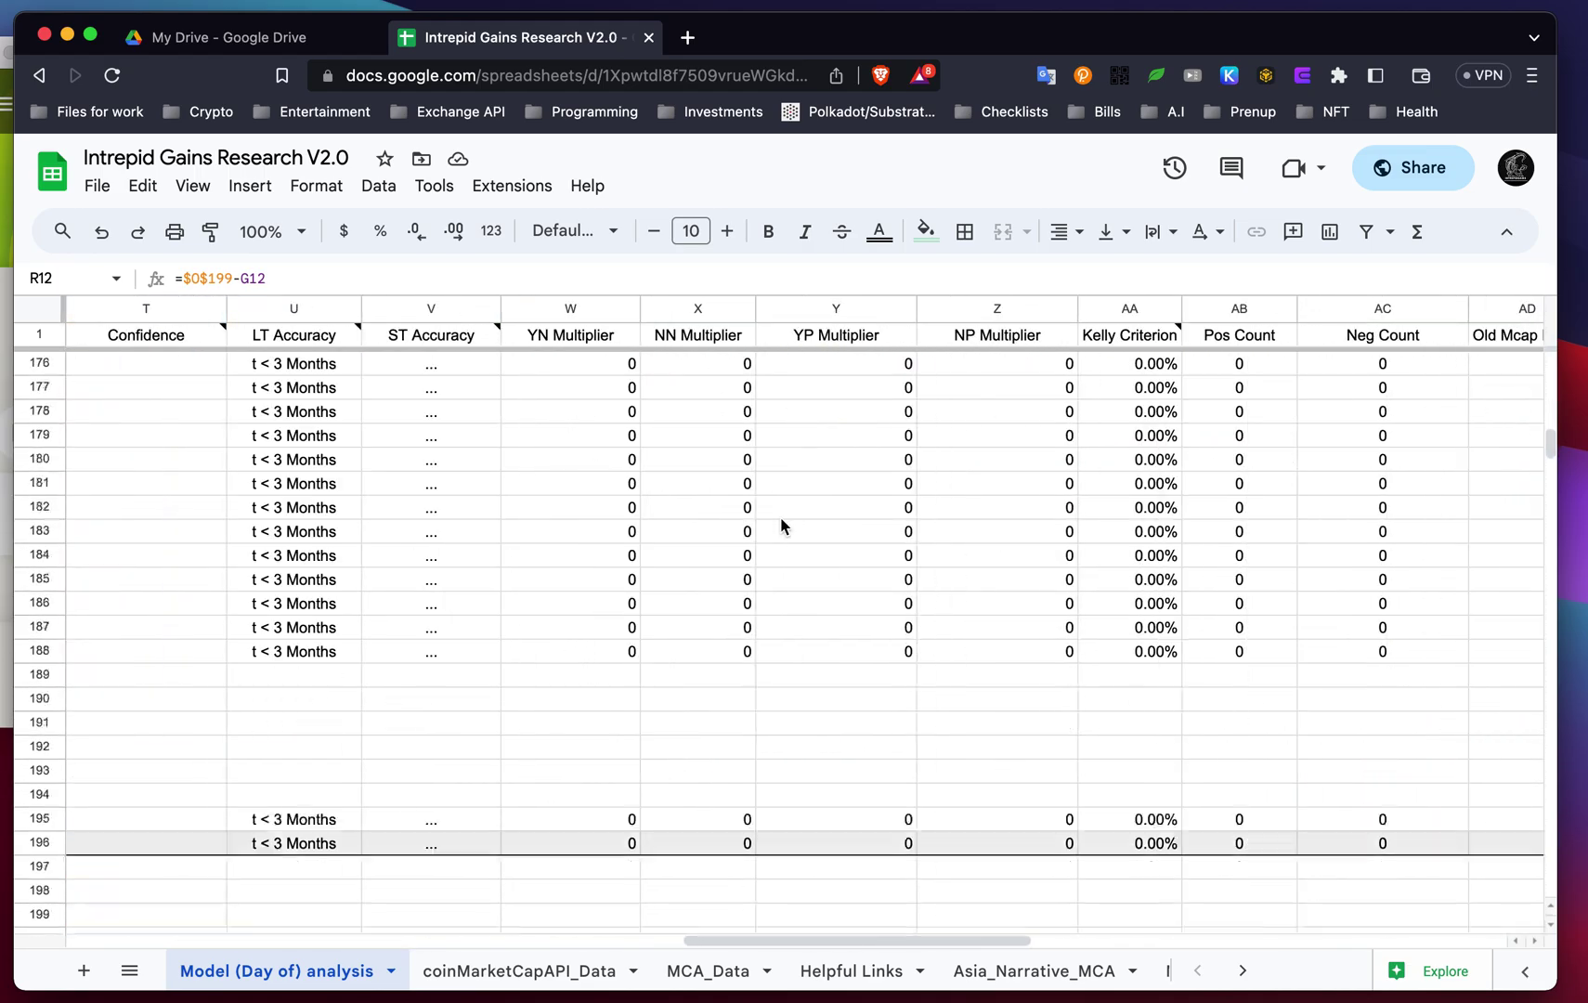
{"action": "scroll", "coordinate": [780, 525], "scroll_direction": "down", "scroll_amount": 8}
{"action": "scroll", "coordinate": [780, 526], "scroll_direction": "down", "scroll_amount": 11}
{"action": "scroll", "coordinate": [780, 525], "scroll_direction": "right", "scroll_amount": 4}
{"action": "scroll", "coordinate": [780, 526], "scroll_direction": "left", "scroll_amount": 5}
{"action": "scroll", "coordinate": [780, 526], "scroll_direction": "down", "scroll_amount": 2}
{"action": "scroll", "coordinate": [780, 526], "scroll_direction": "right", "scroll_amount": 2}
{"action": "scroll", "coordinate": [780, 526], "scroll_direction": "left", "scroll_amount": 12}
{"action": "scroll", "coordinate": [780, 526], "scroll_direction": "up", "scroll_amount": 16}
{"action": "scroll", "coordinate": [780, 526], "scroll_direction": "up", "scroll_amount": 20}
{"action": "scroll", "coordinate": [780, 525], "scroll_direction": "left", "scroll_amount": 1}
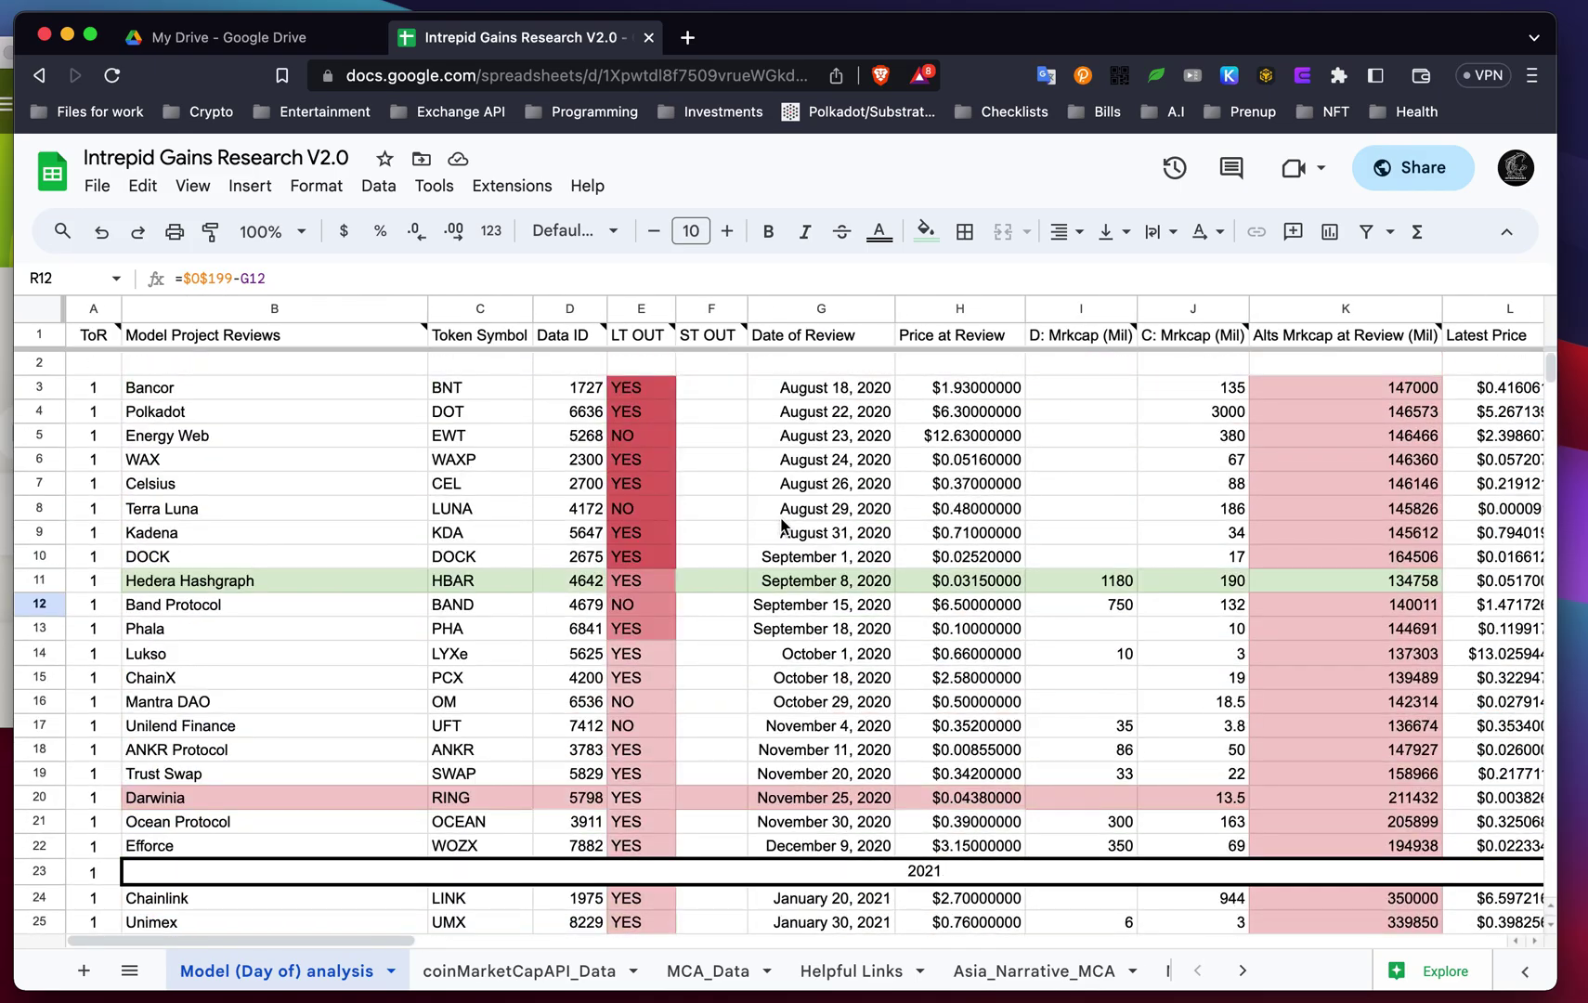
{"action": "scroll", "coordinate": [781, 526], "scroll_direction": "right", "scroll_amount": 10}
{"action": "scroll", "coordinate": [780, 525], "scroll_direction": "left", "scroll_amount": 1}
{"action": "scroll", "coordinate": [780, 525], "scroll_direction": "left", "scroll_amount": 8}
{"action": "scroll", "coordinate": [781, 526], "scroll_direction": "down", "scroll_amount": 16}
{"action": "left_click", "coordinate": [643, 967]}
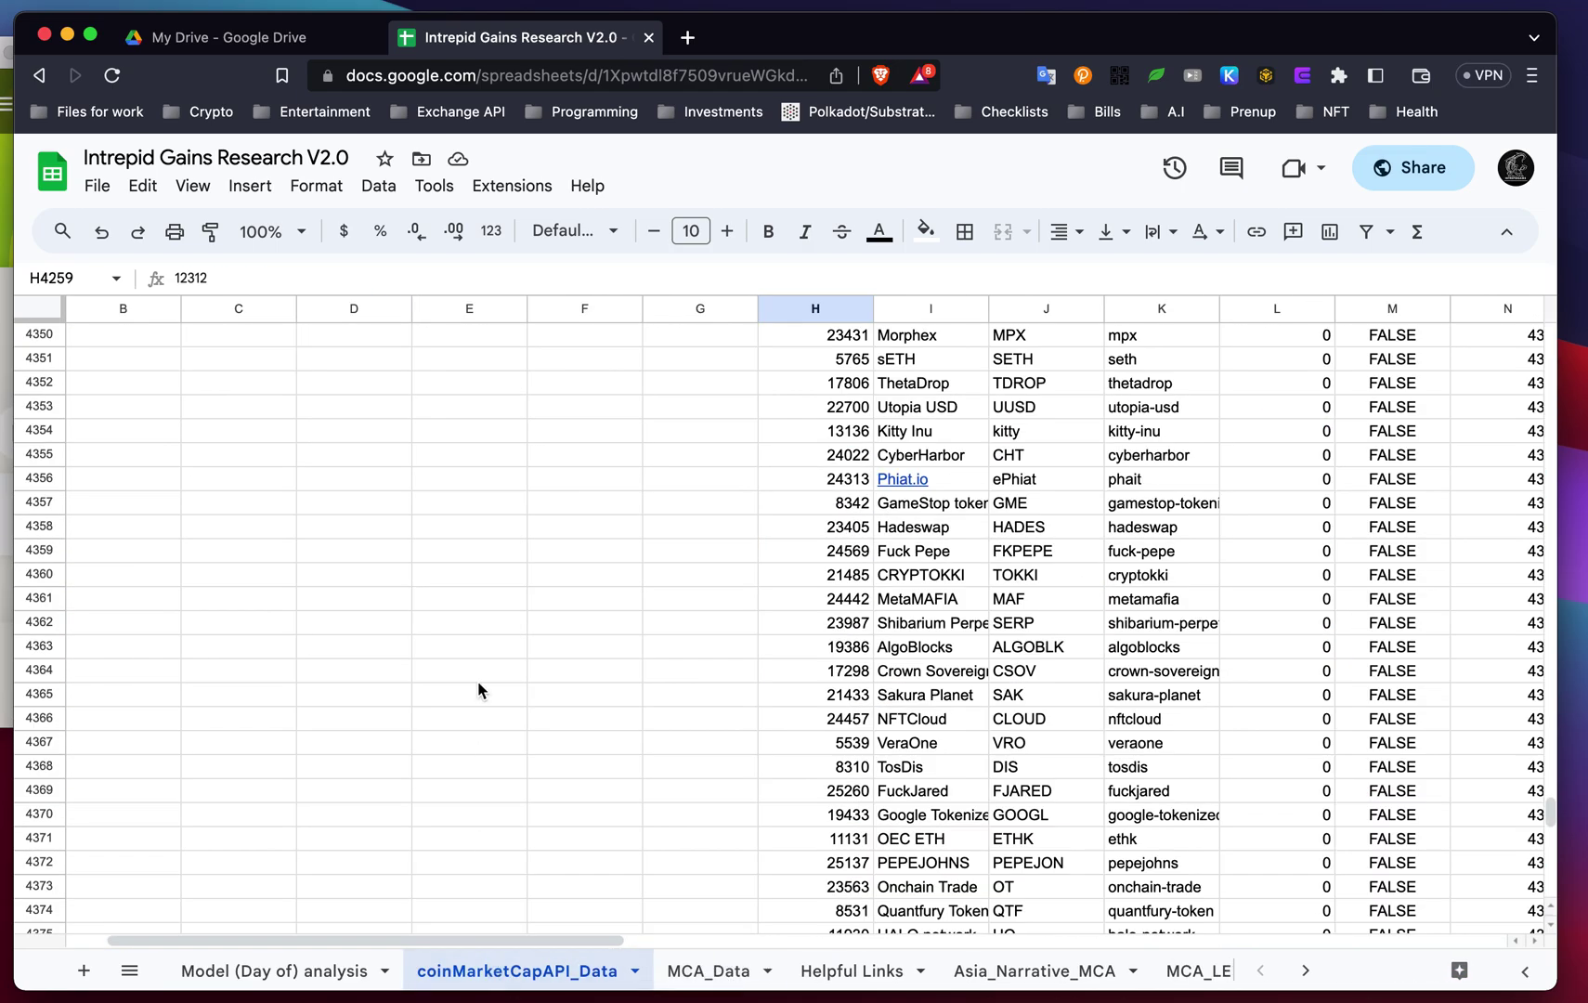
Scan across the coinMarketCapAPI_Data columns, then switch to the MCA_Data sheet.
{"action": "scroll", "coordinate": [991, 687], "scroll_direction": "right", "scroll_amount": 8}
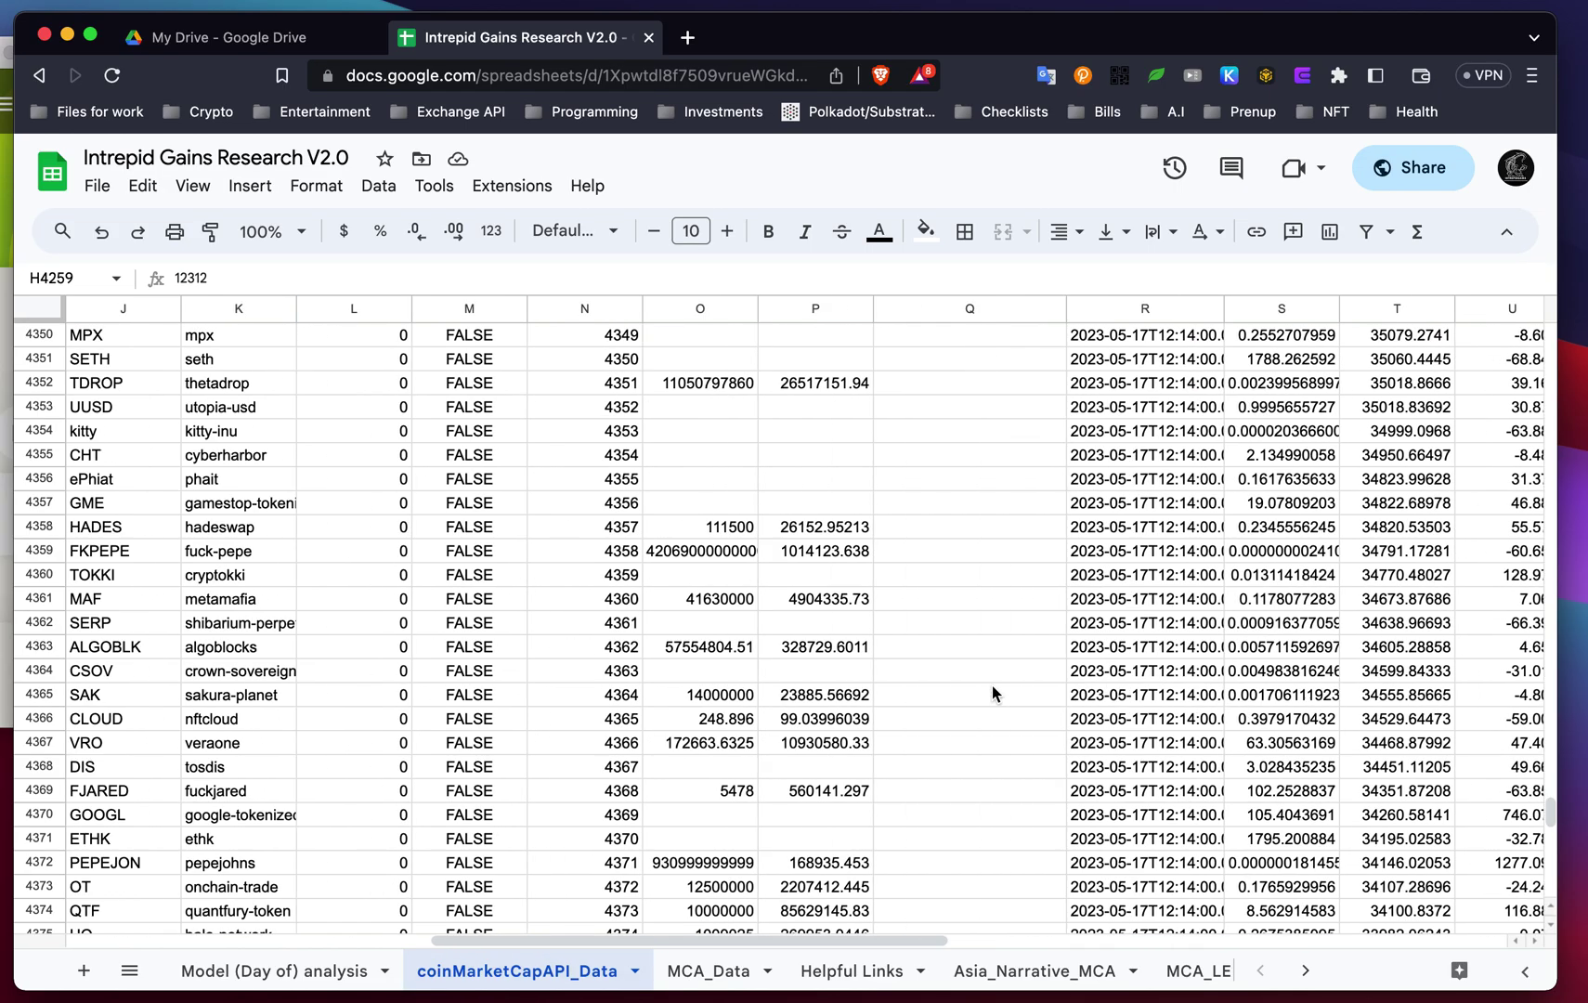
{"action": "scroll", "coordinate": [991, 688], "scroll_direction": "left", "scroll_amount": 9}
{"action": "left_click", "coordinate": [727, 977]}
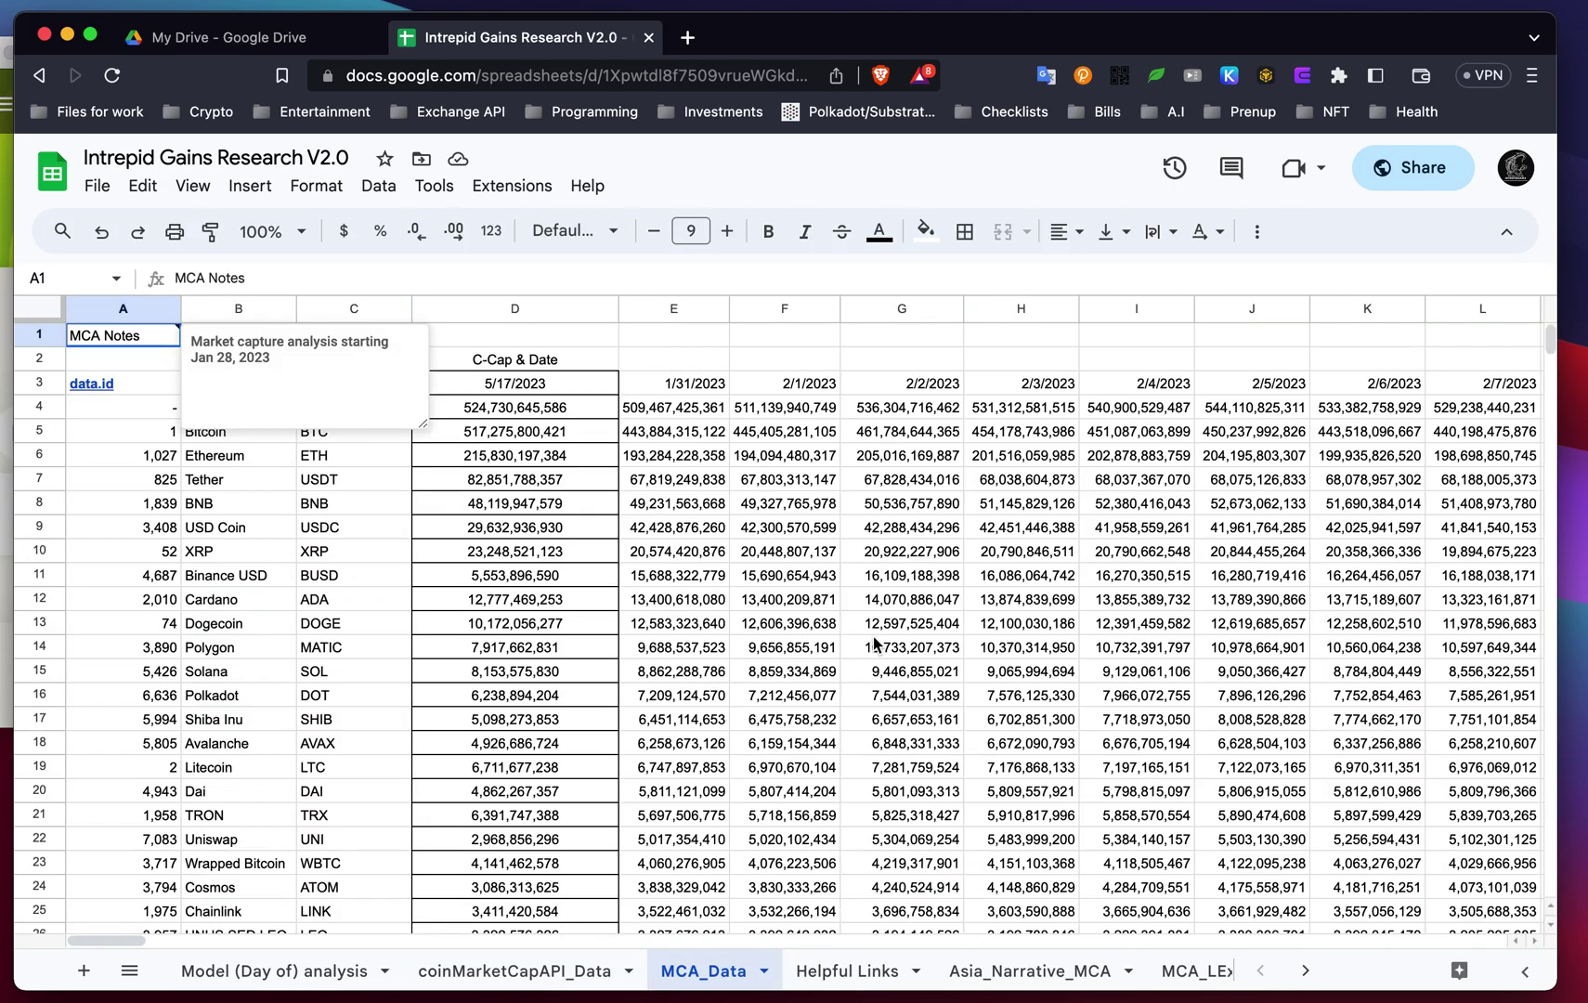
Scroll through the MCA_Data daily market-cap date columns, then go to Helpful Links.
{"action": "scroll", "coordinate": [873, 640], "scroll_direction": "right", "scroll_amount": 10}
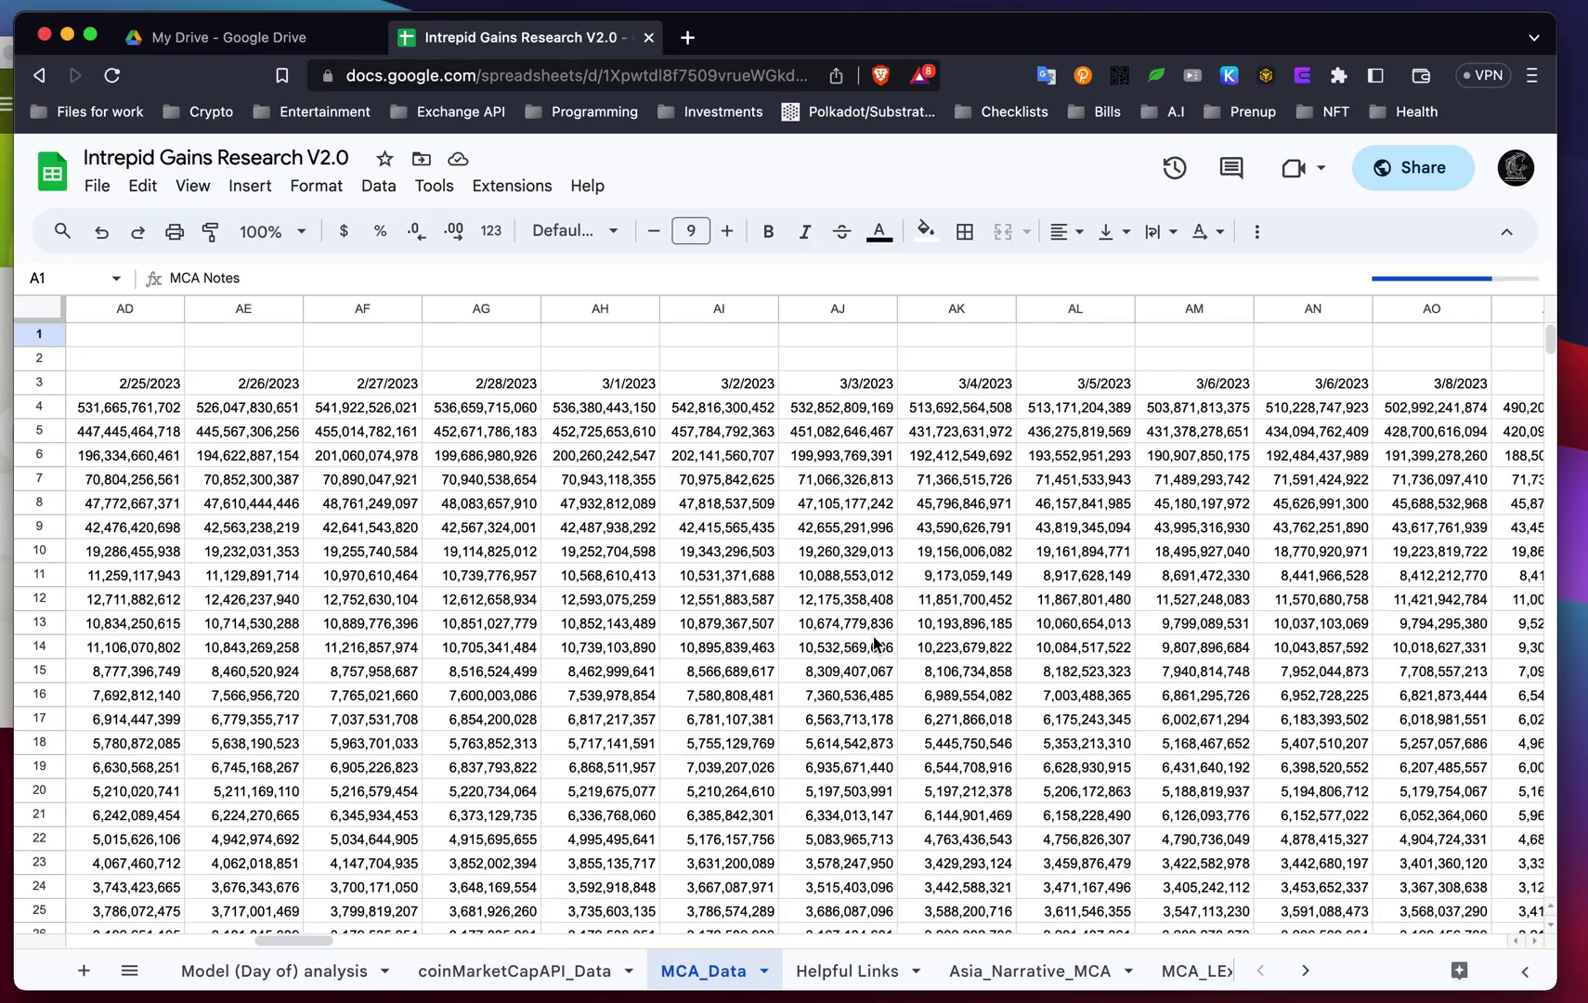
{"action": "scroll", "coordinate": [873, 641], "scroll_direction": "left", "scroll_amount": 5}
{"action": "scroll", "coordinate": [873, 641], "scroll_direction": "left", "scroll_amount": 5}
{"action": "scroll", "coordinate": [873, 641], "scroll_direction": "right", "scroll_amount": 15}
{"action": "scroll", "coordinate": [873, 641], "scroll_direction": "right", "scroll_amount": 20}
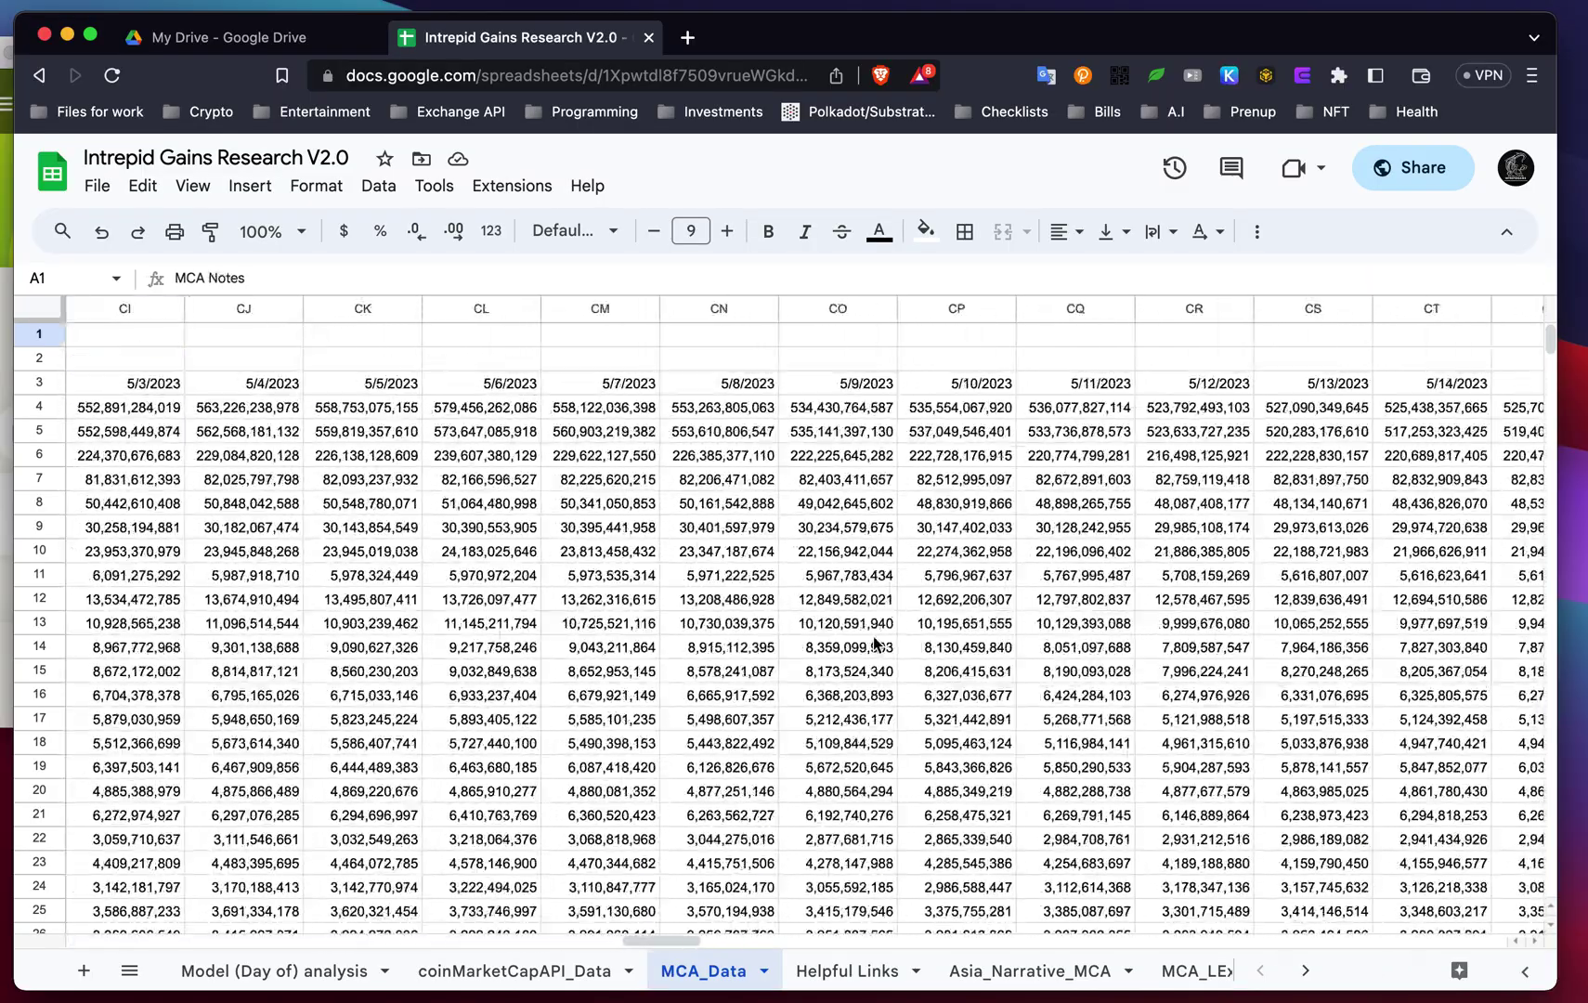
{"action": "scroll", "coordinate": [872, 639], "scroll_direction": "left", "scroll_amount": 20}
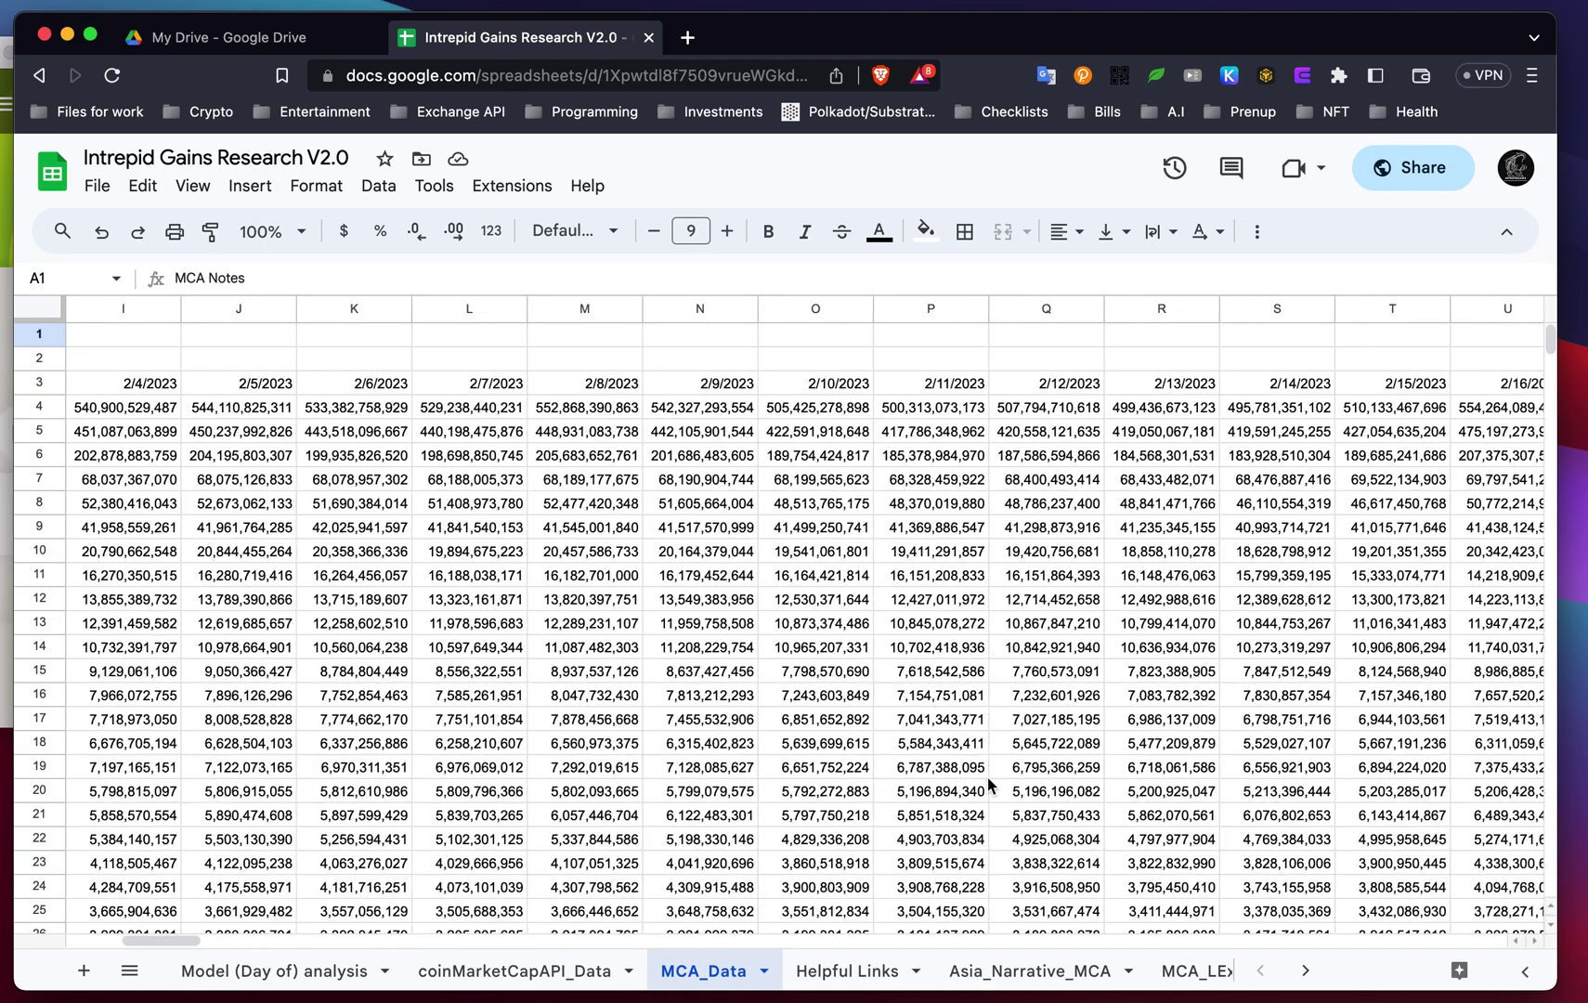
{"action": "left_click", "coordinate": [863, 972]}
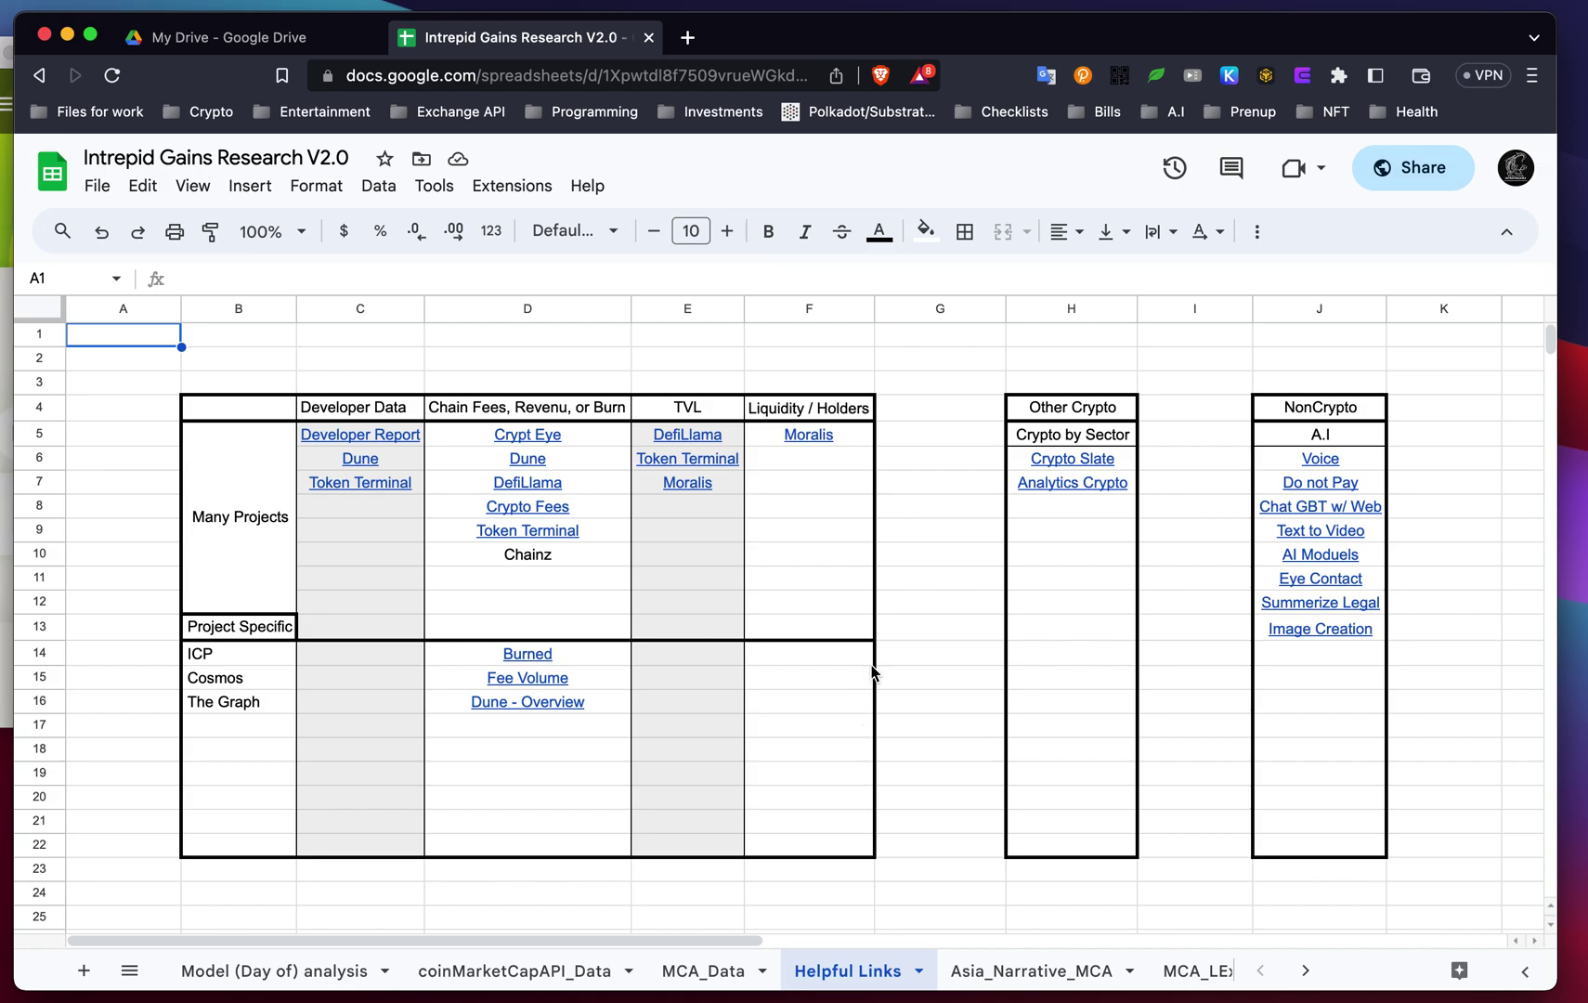
Move from the Helpful Links sheet to the Asia_Narrative_MCA sheet.
{"action": "left_click", "coordinate": [1000, 973]}
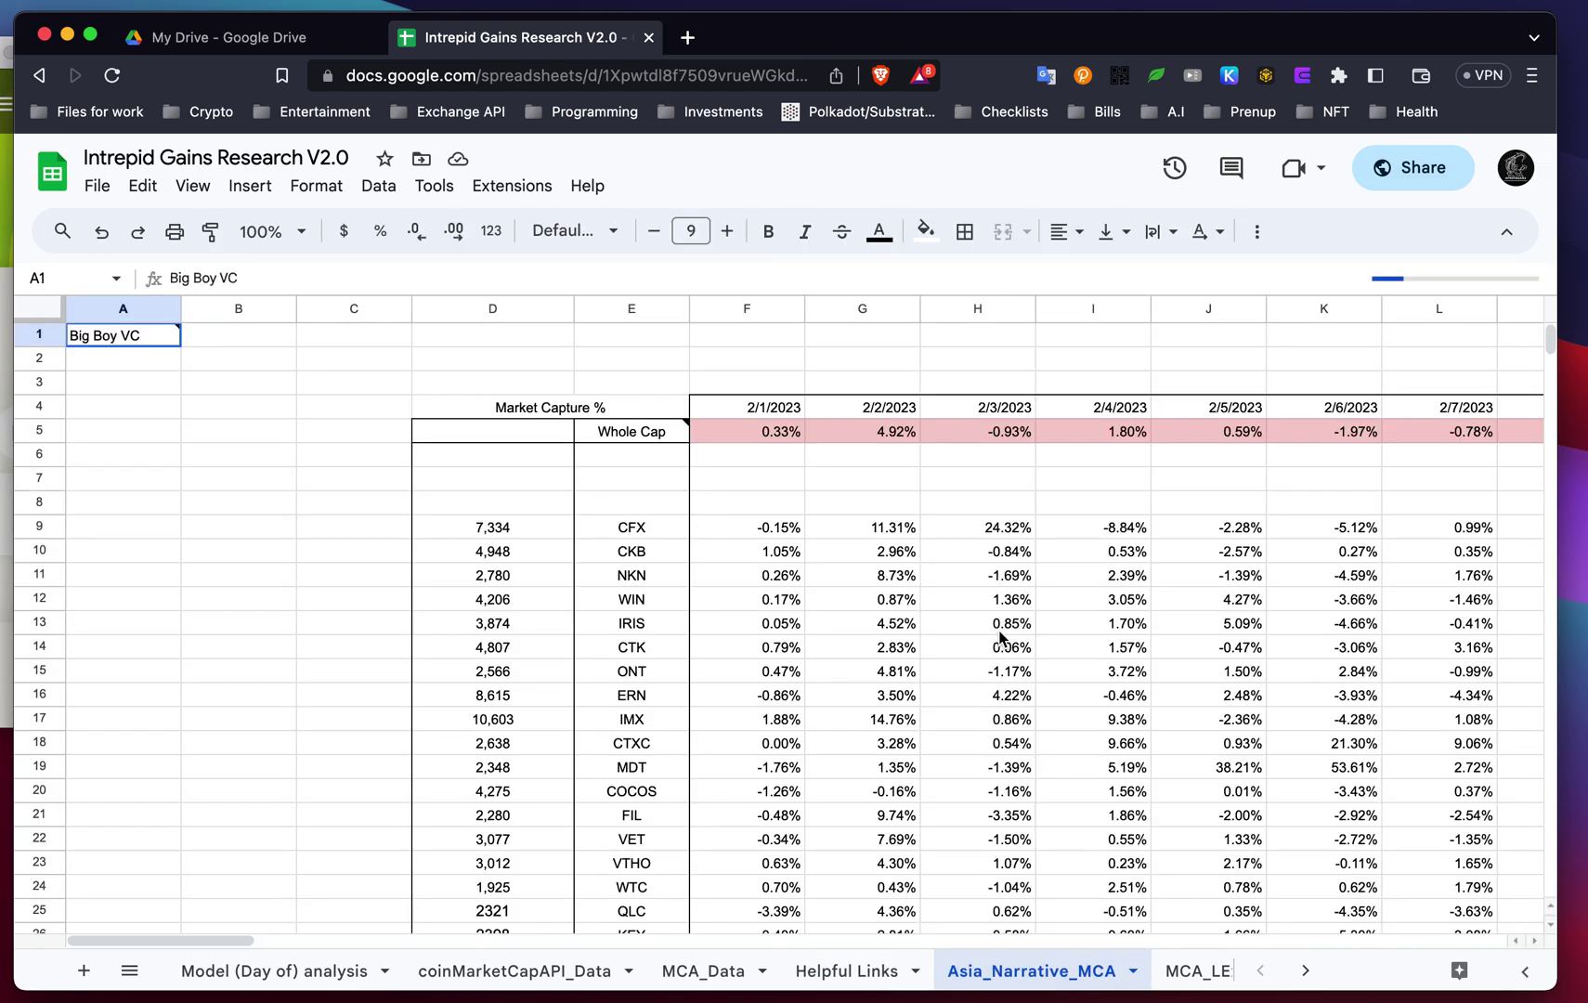
Scroll across the daily percentage-change columns for tokens like CFX and CKB from 2/1/2023.
{"action": "scroll", "coordinate": [1000, 637], "scroll_direction": "down", "scroll_amount": 3}
{"action": "scroll", "coordinate": [1000, 637], "scroll_direction": "right", "scroll_amount": 3}
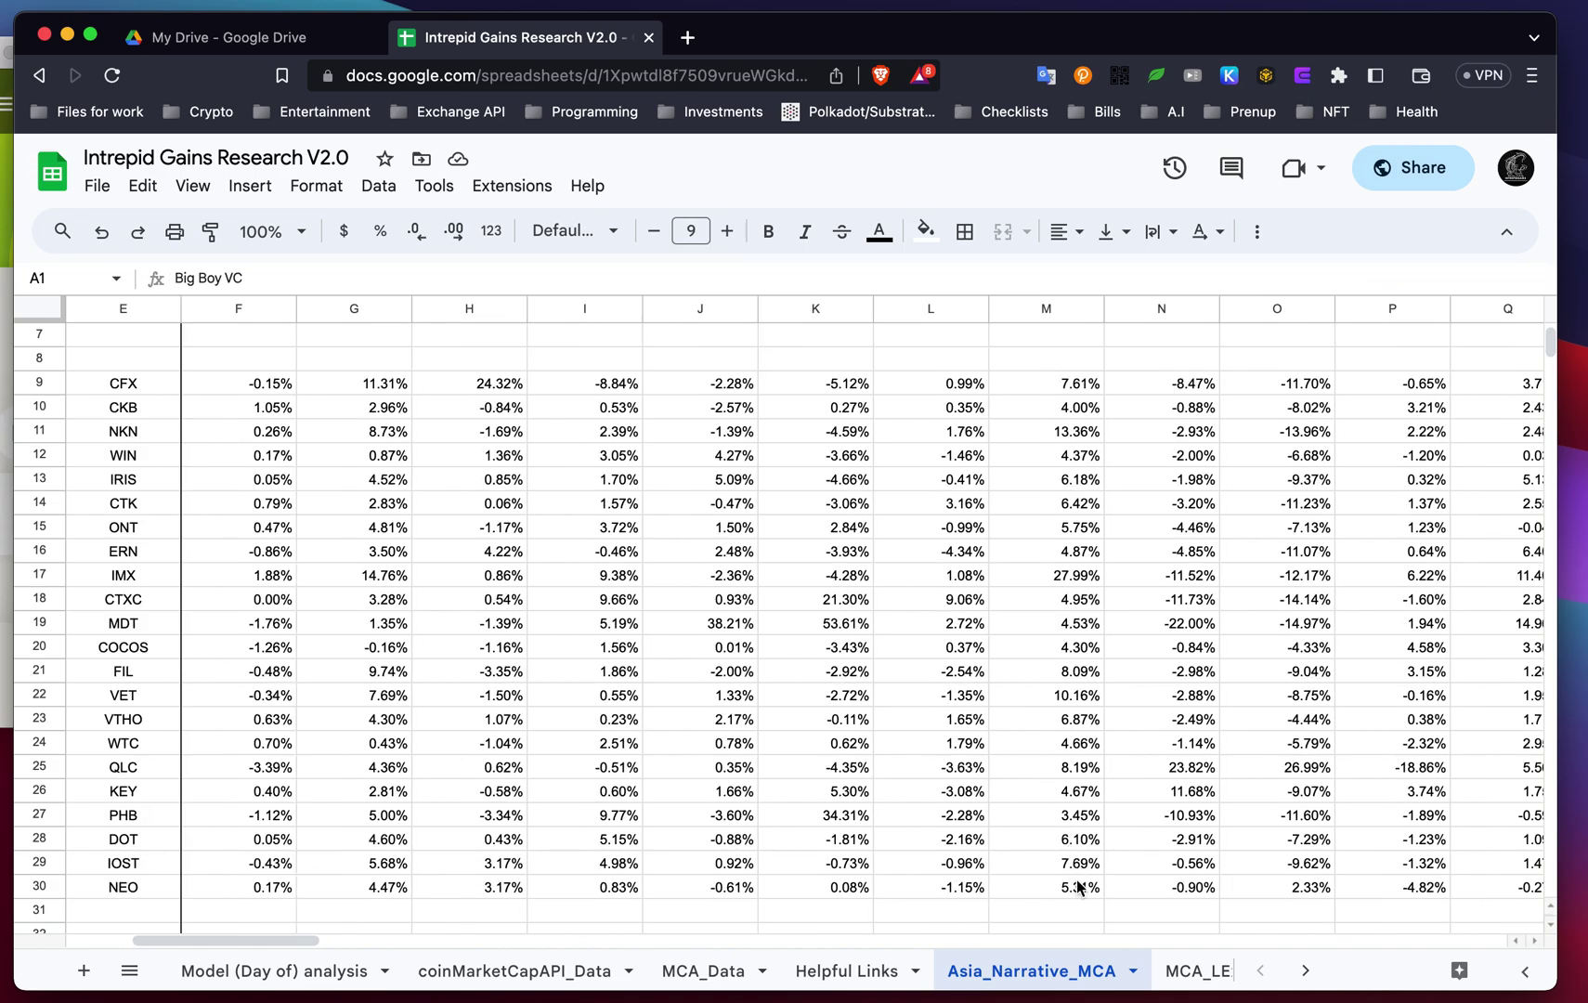
{"action": "scroll", "coordinate": [1070, 970], "scroll_direction": "right", "scroll_amount": 5}
{"action": "scroll", "coordinate": [1071, 970], "scroll_direction": "right", "scroll_amount": 2}
{"action": "scroll", "coordinate": [1070, 971], "scroll_direction": "right", "scroll_amount": 1}
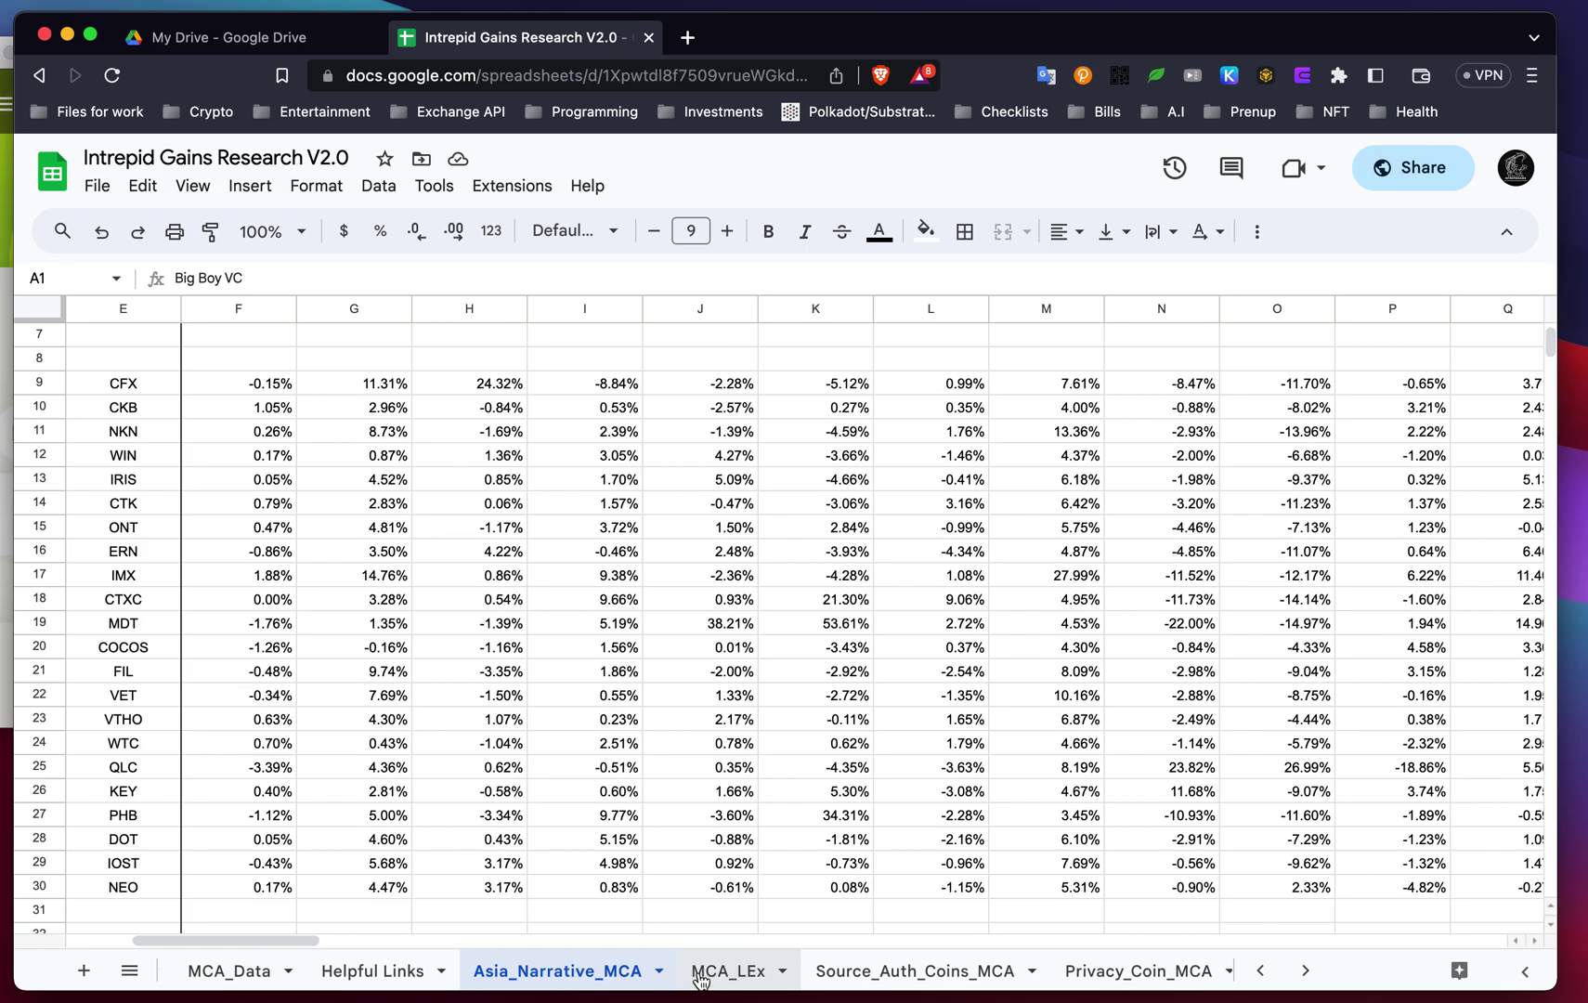
{"action": "scroll", "coordinate": [933, 972], "scroll_direction": "right", "scroll_amount": 5}
{"action": "scroll", "coordinate": [911, 974], "scroll_direction": "right", "scroll_amount": 4}
{"action": "scroll", "coordinate": [917, 981], "scroll_direction": "right", "scroll_amount": 1}
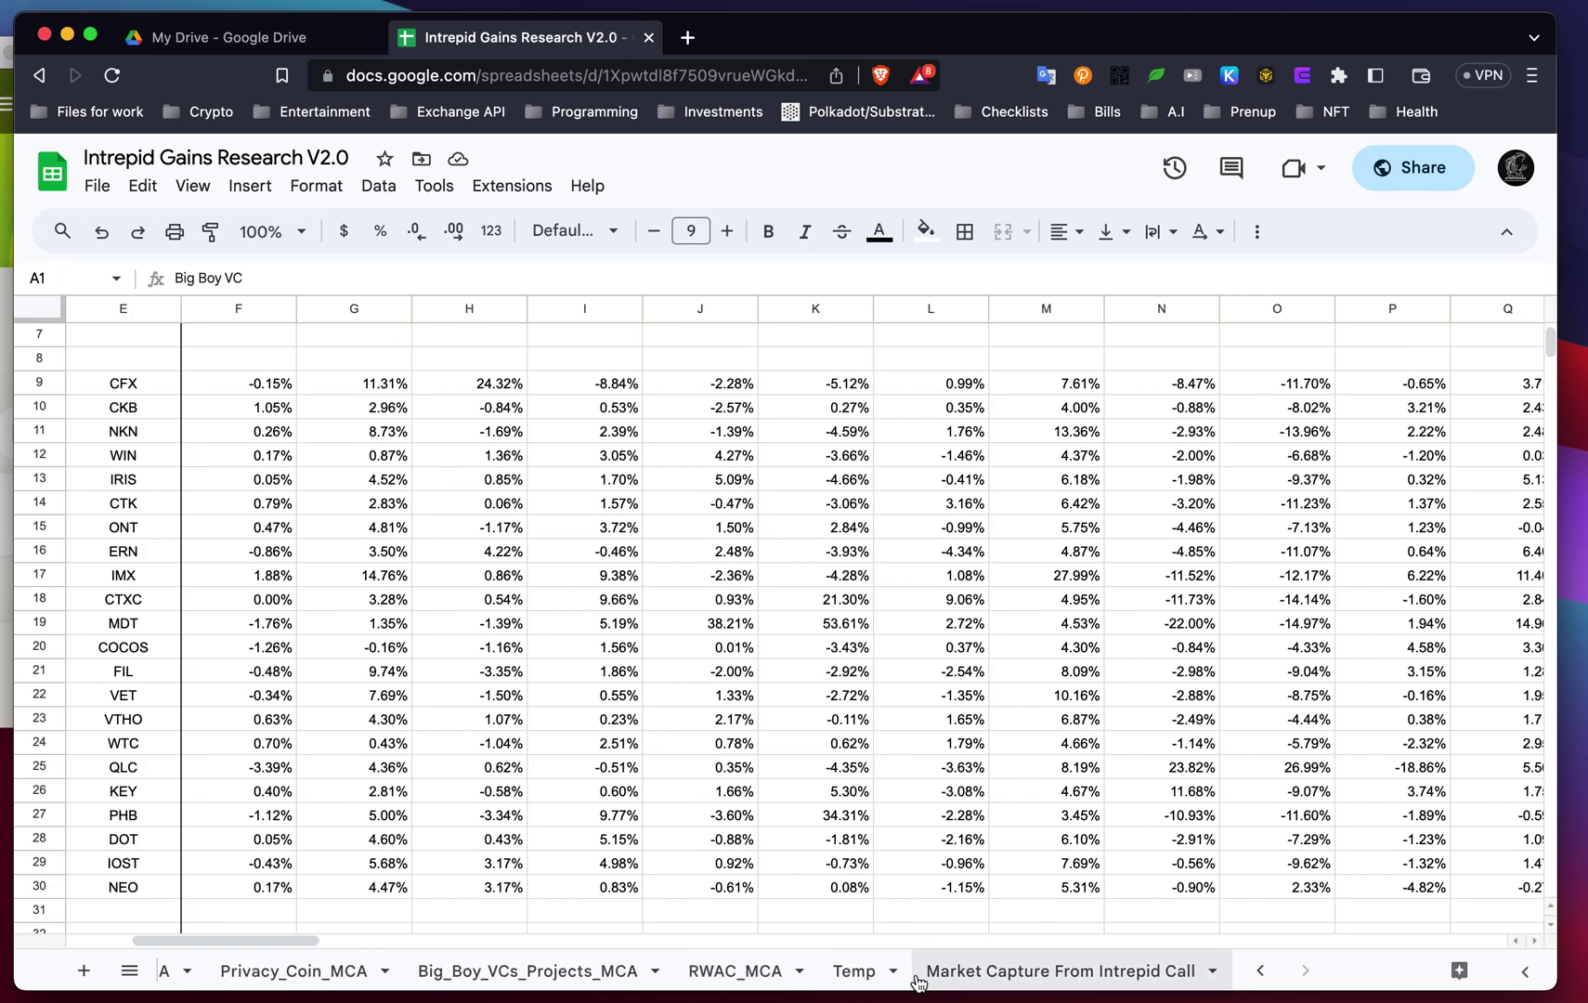
{"action": "scroll", "coordinate": [917, 982], "scroll_direction": "left", "scroll_amount": 4}
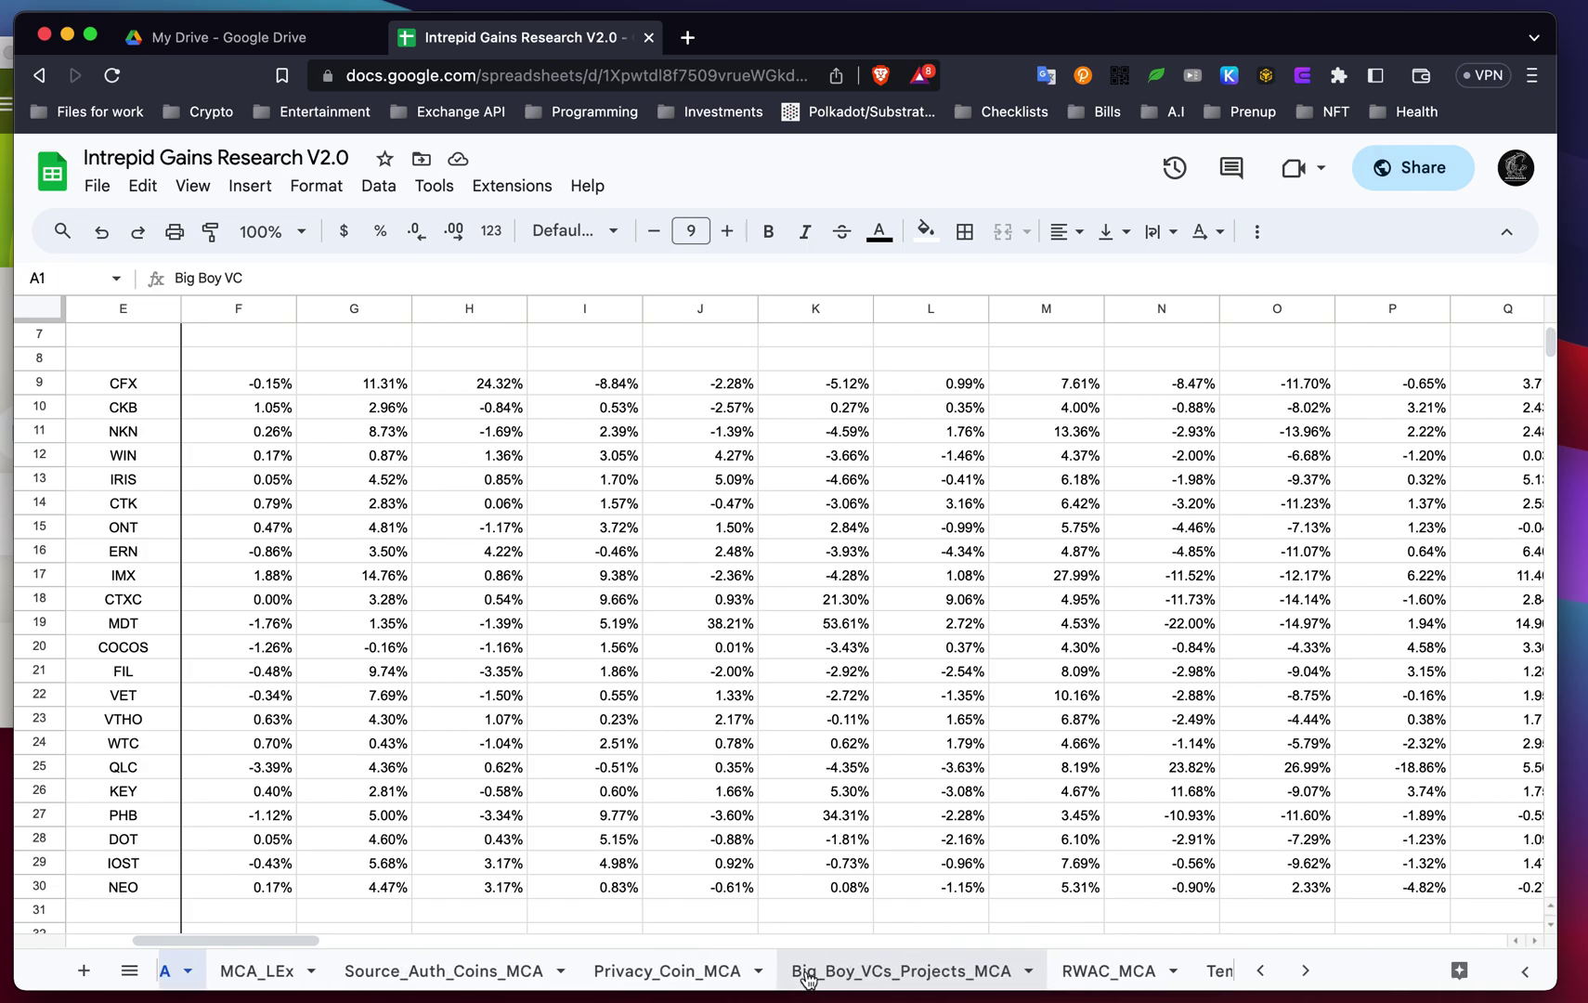
{"action": "scroll", "coordinate": [808, 978], "scroll_direction": "left", "scroll_amount": 2}
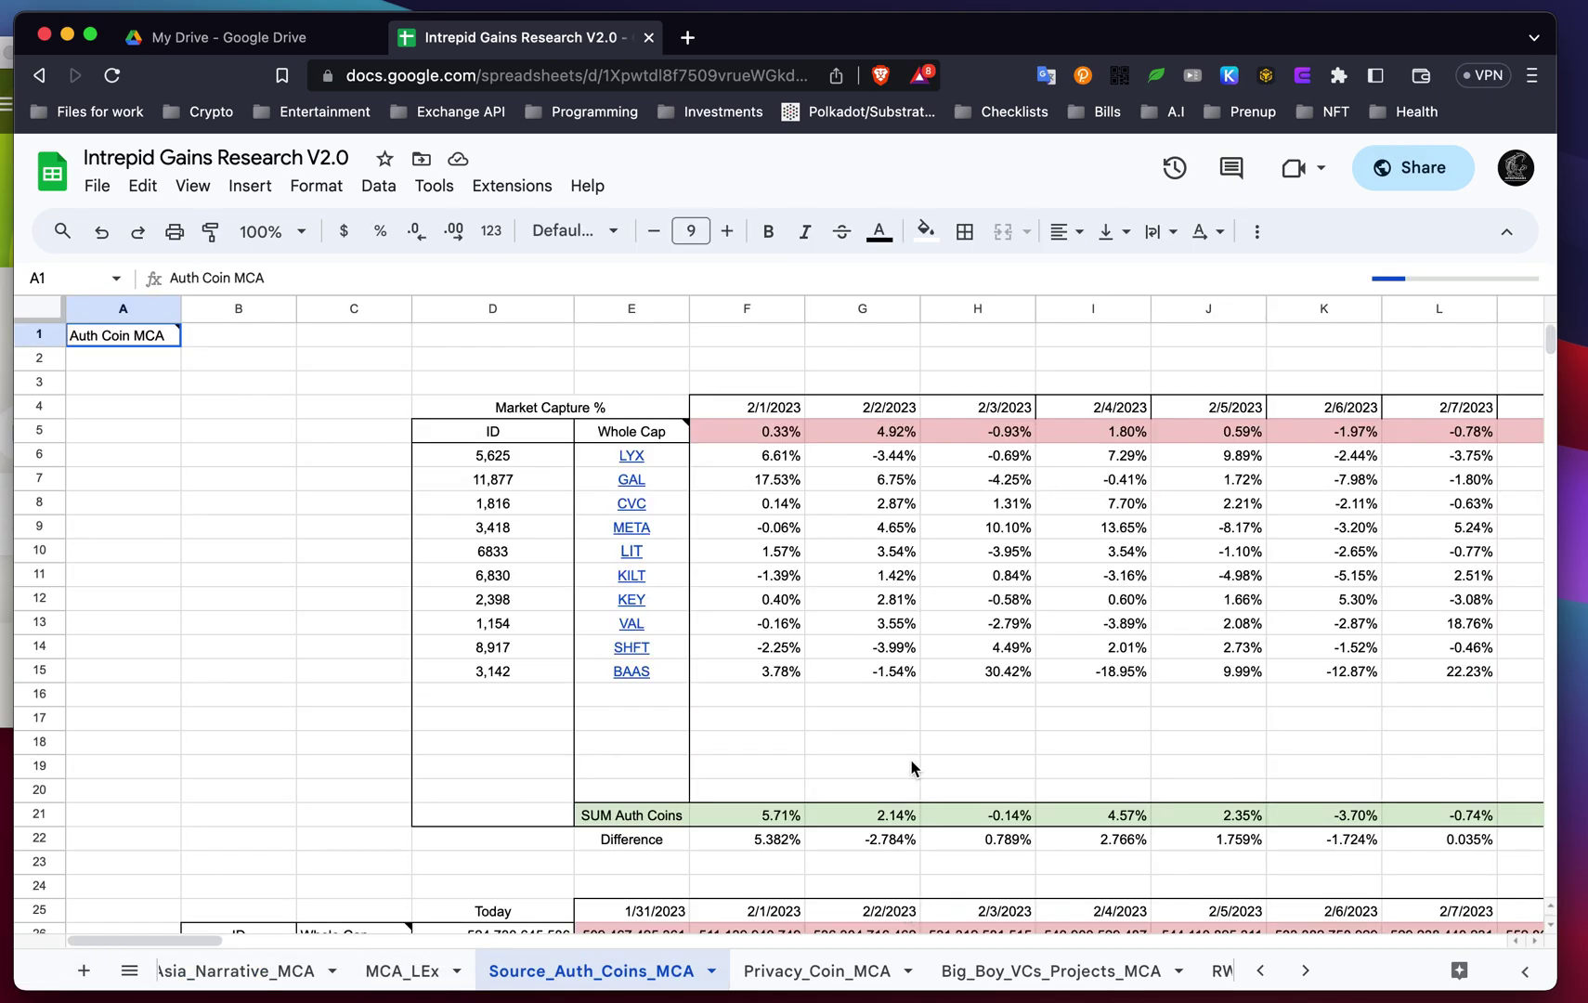
Scroll down to the Source Verification & Auth Coins chart and back left across columns.
{"action": "scroll", "coordinate": [911, 769], "scroll_direction": "down", "scroll_amount": 15}
{"action": "scroll", "coordinate": [1056, 716], "scroll_direction": "up", "scroll_amount": 1}
{"action": "scroll", "coordinate": [1026, 742], "scroll_direction": "down", "scroll_amount": 1}
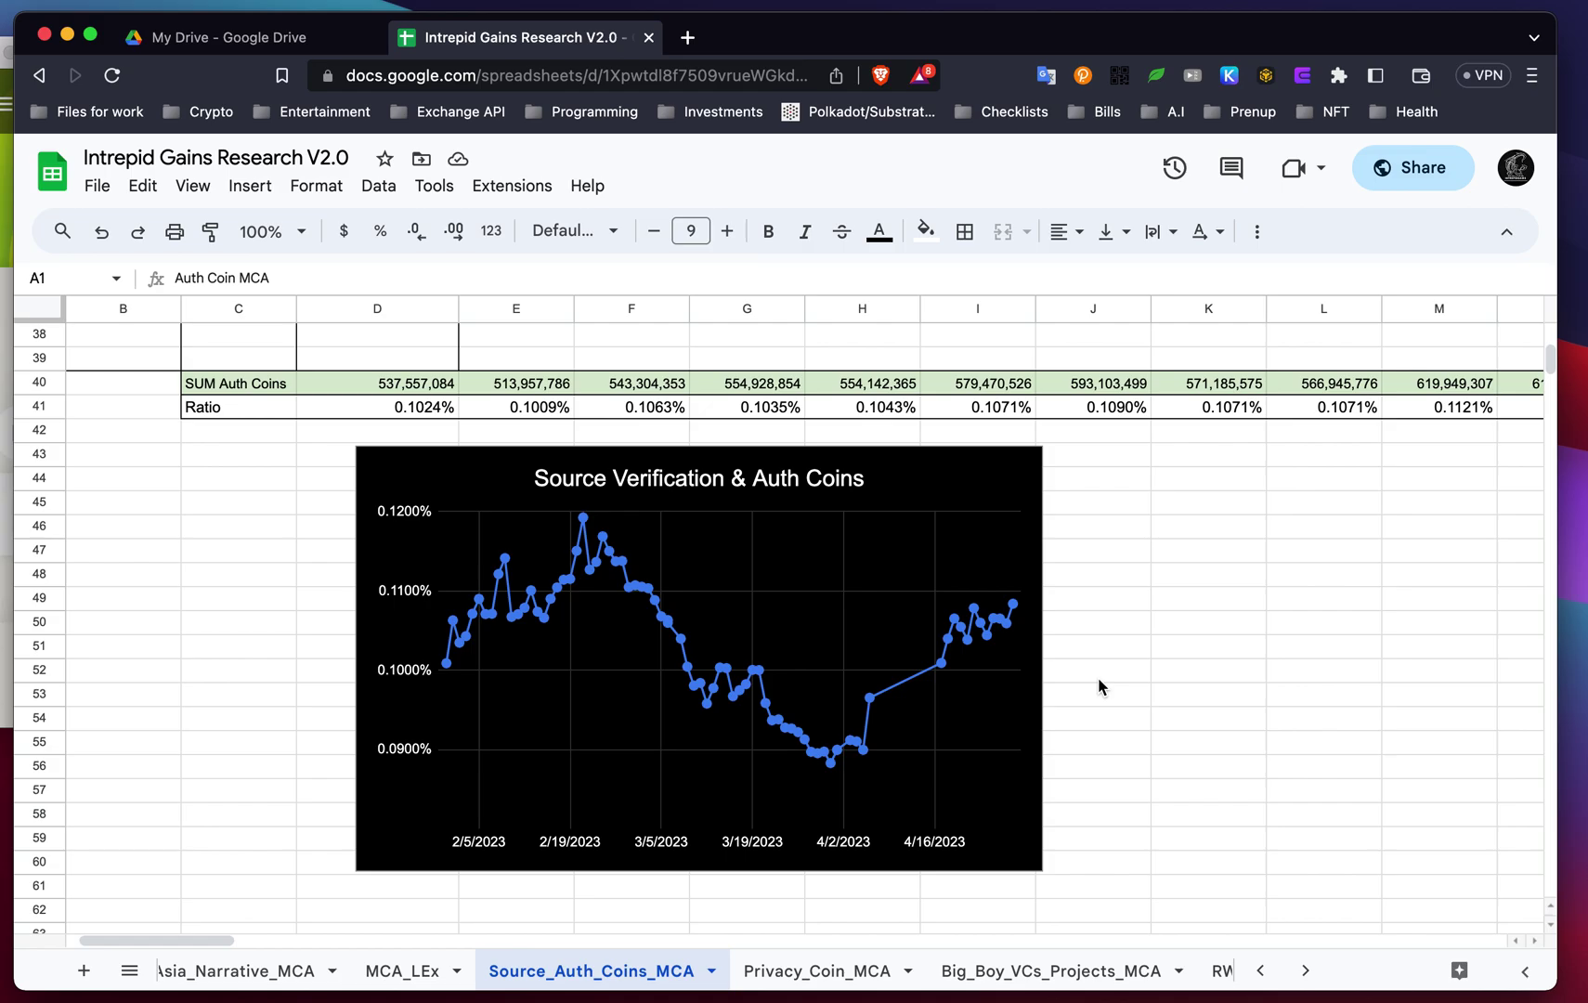
{"action": "scroll", "coordinate": [1097, 677], "scroll_direction": "left", "scroll_amount": 2}
{"action": "scroll", "coordinate": [452, 972], "scroll_direction": "left", "scroll_amount": 3}
Return to Model (Day of) analysis and view the May 2023 reviews through NASDEX.
{"action": "left_click", "coordinate": [274, 975]}
{"action": "scroll", "coordinate": [982, 722], "scroll_direction": "down", "scroll_amount": 20}
{"action": "scroll", "coordinate": [982, 722], "scroll_direction": "left", "scroll_amount": 5}
{"action": "scroll", "coordinate": [982, 724], "scroll_direction": "up", "scroll_amount": 3}
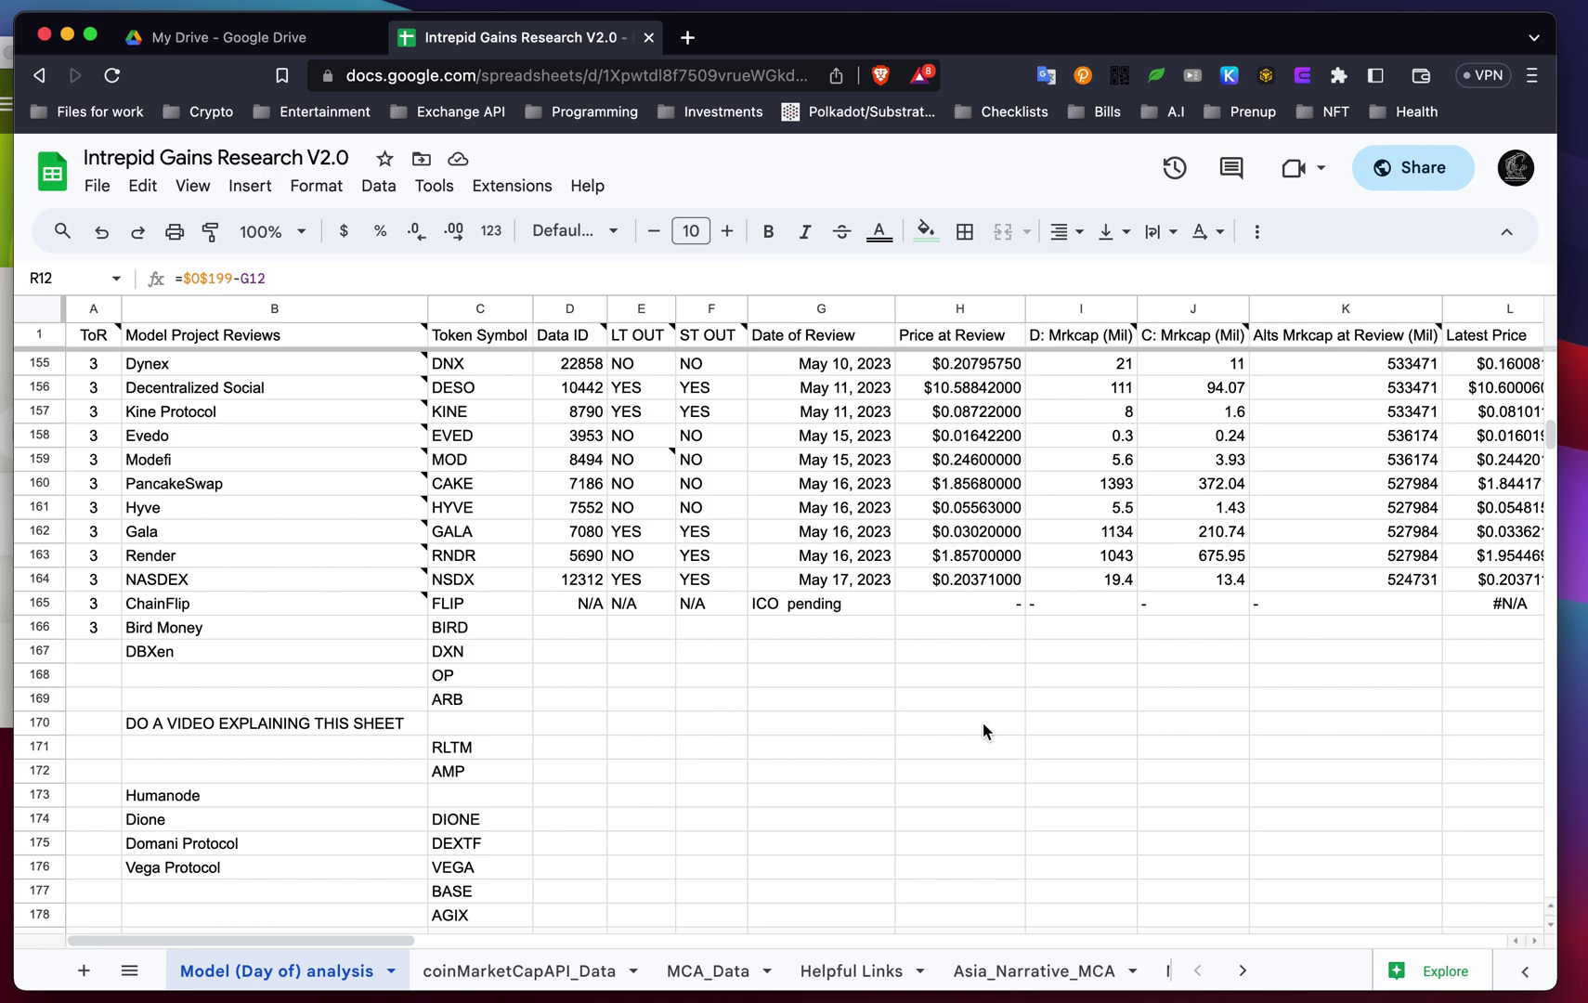
{"action": "scroll", "coordinate": [982, 730], "scroll_direction": "up", "scroll_amount": 10}
{"action": "scroll", "coordinate": [982, 730], "scroll_direction": "down", "scroll_amount": 7}
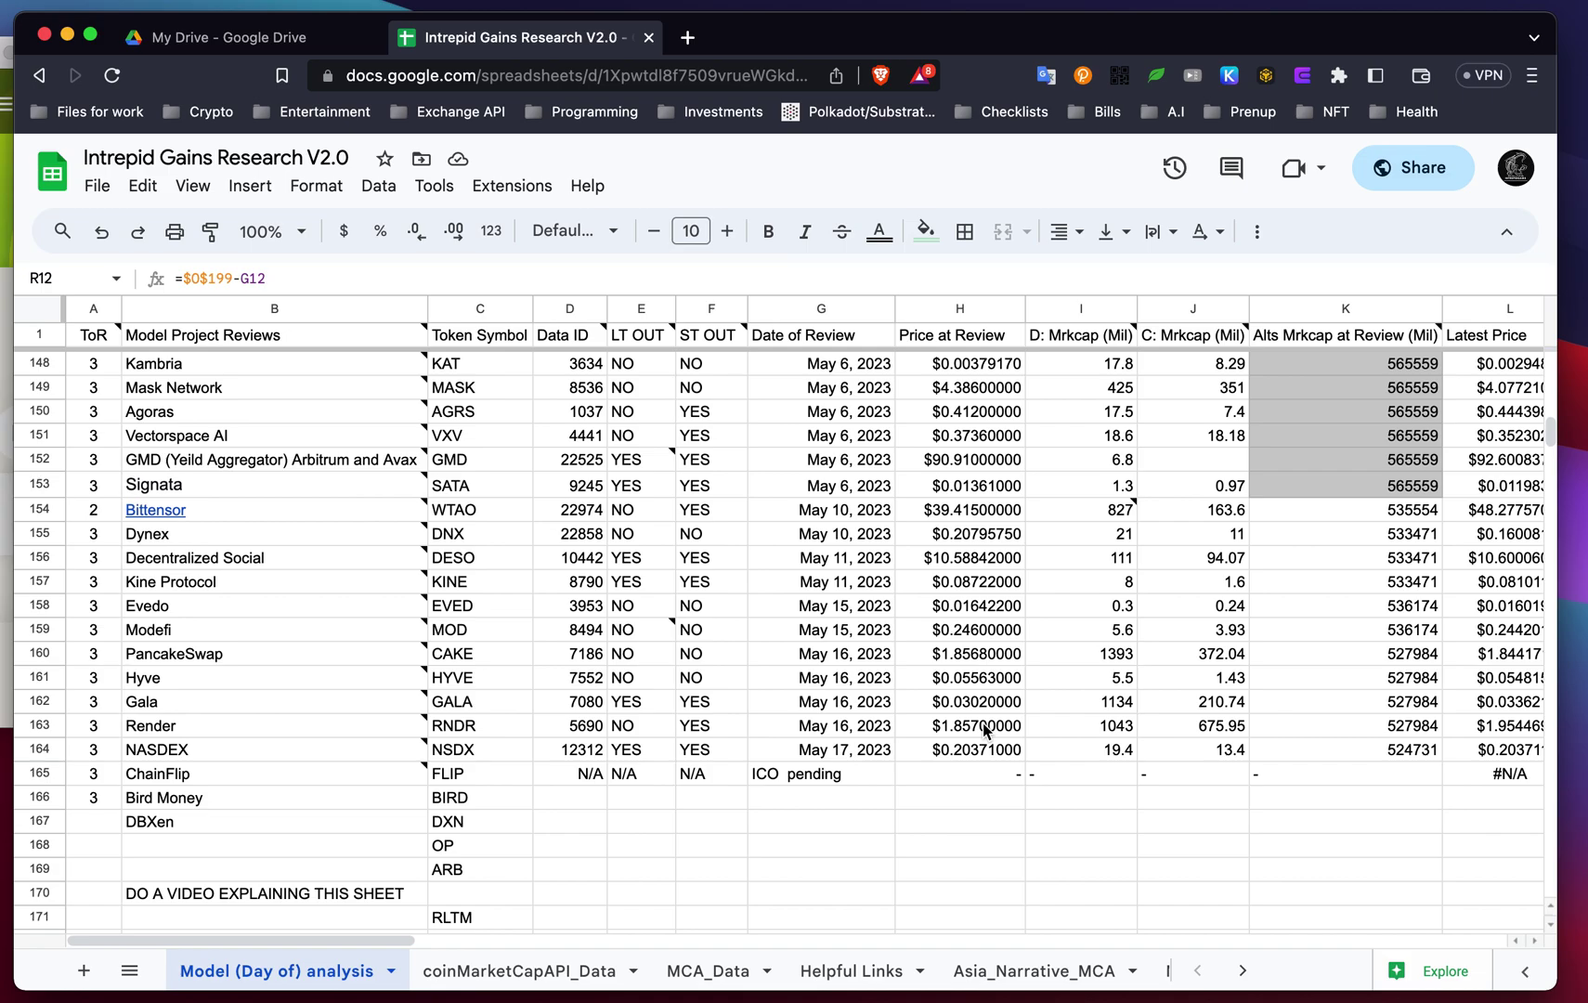
{"action": "scroll", "coordinate": [1013, 771], "scroll_direction": "right", "scroll_amount": 10}
{"action": "scroll", "coordinate": [1013, 770], "scroll_direction": "right", "scroll_amount": 5}
{"action": "scroll", "coordinate": [1013, 770], "scroll_direction": "left", "scroll_amount": 6}
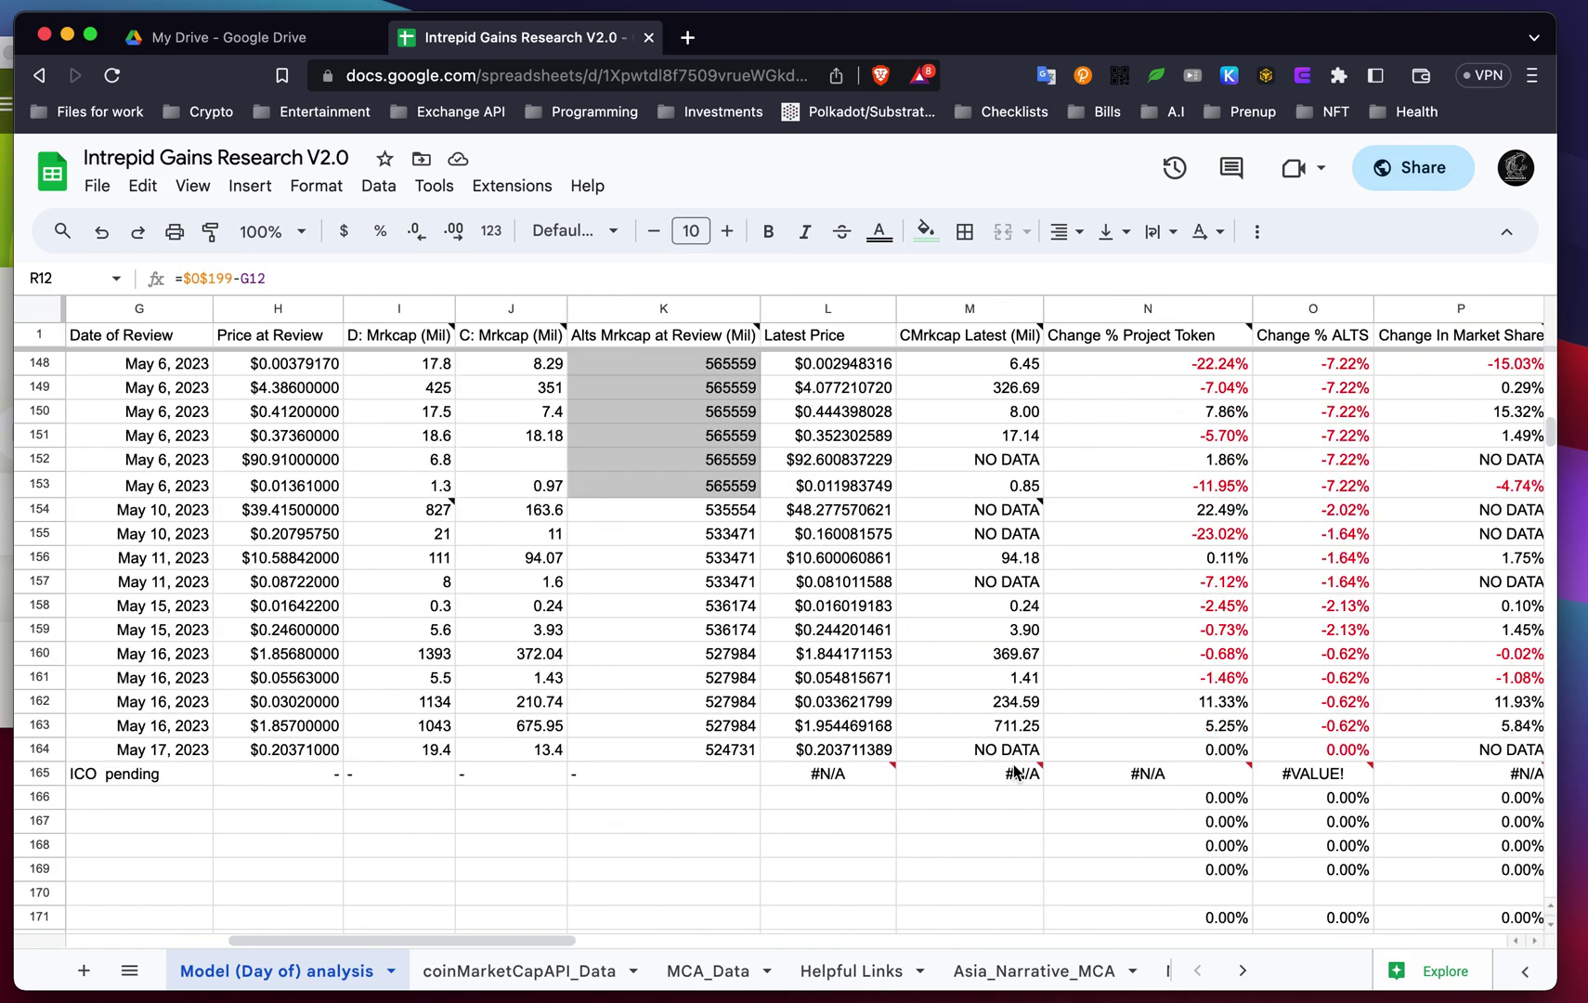
{"action": "scroll", "coordinate": [695, 676], "scroll_direction": "up", "scroll_amount": 7}
{"action": "scroll", "coordinate": [696, 676], "scroll_direction": "left", "scroll_amount": 1}
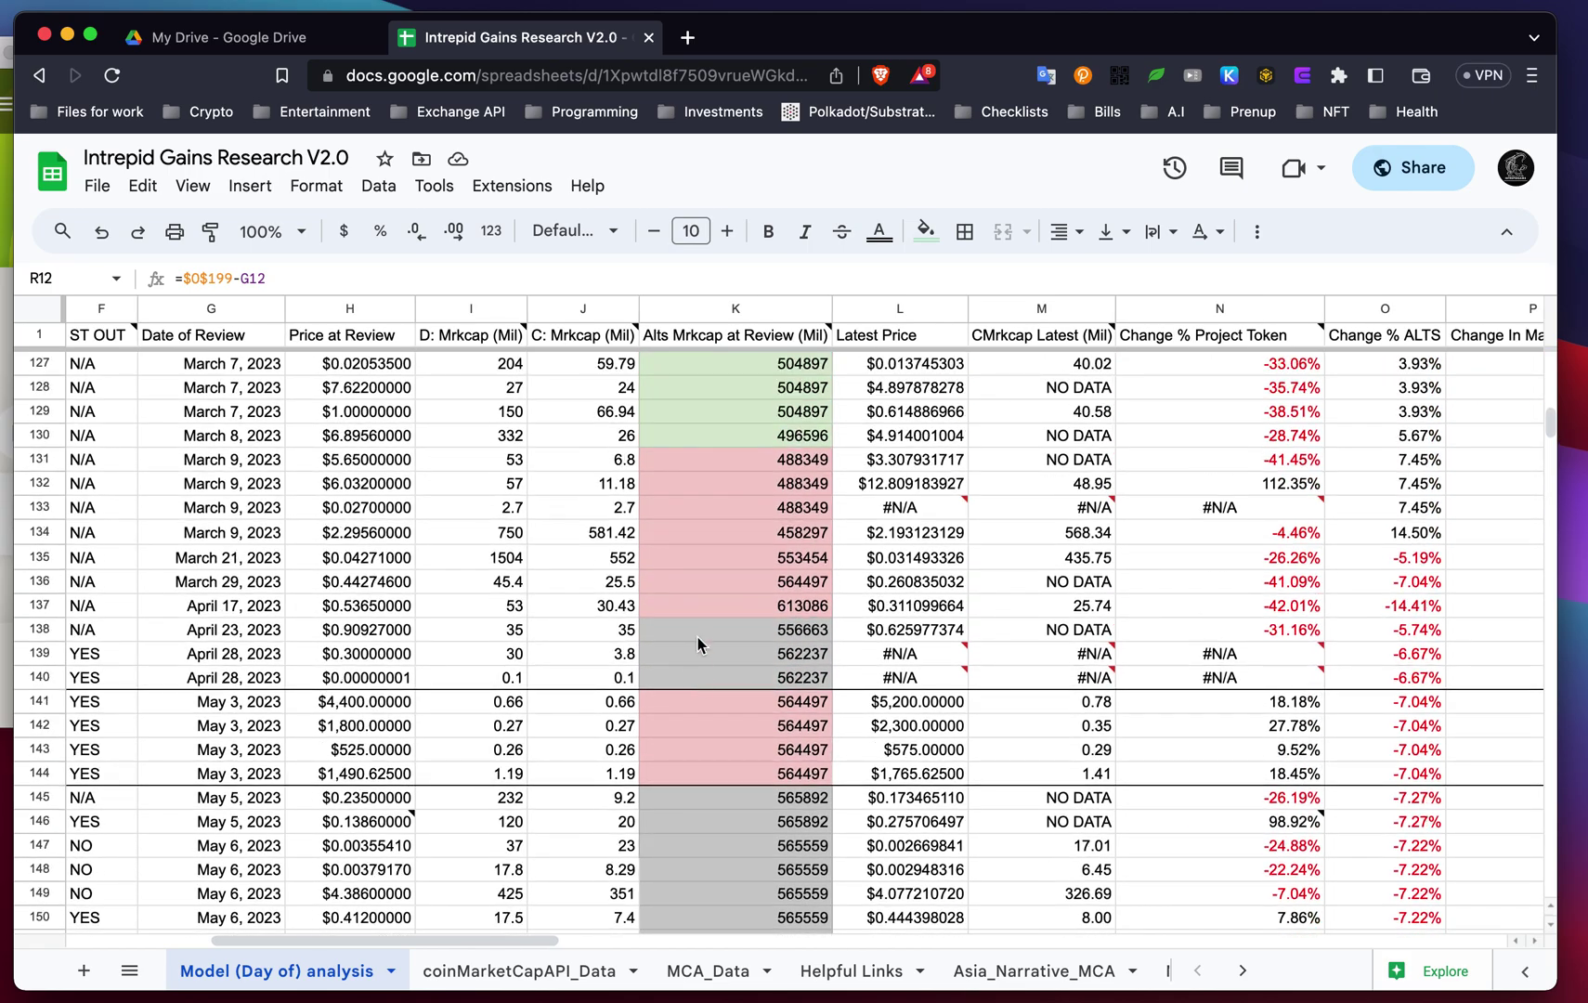
{"action": "scroll", "coordinate": [753, 420], "scroll_direction": "up", "scroll_amount": 4}
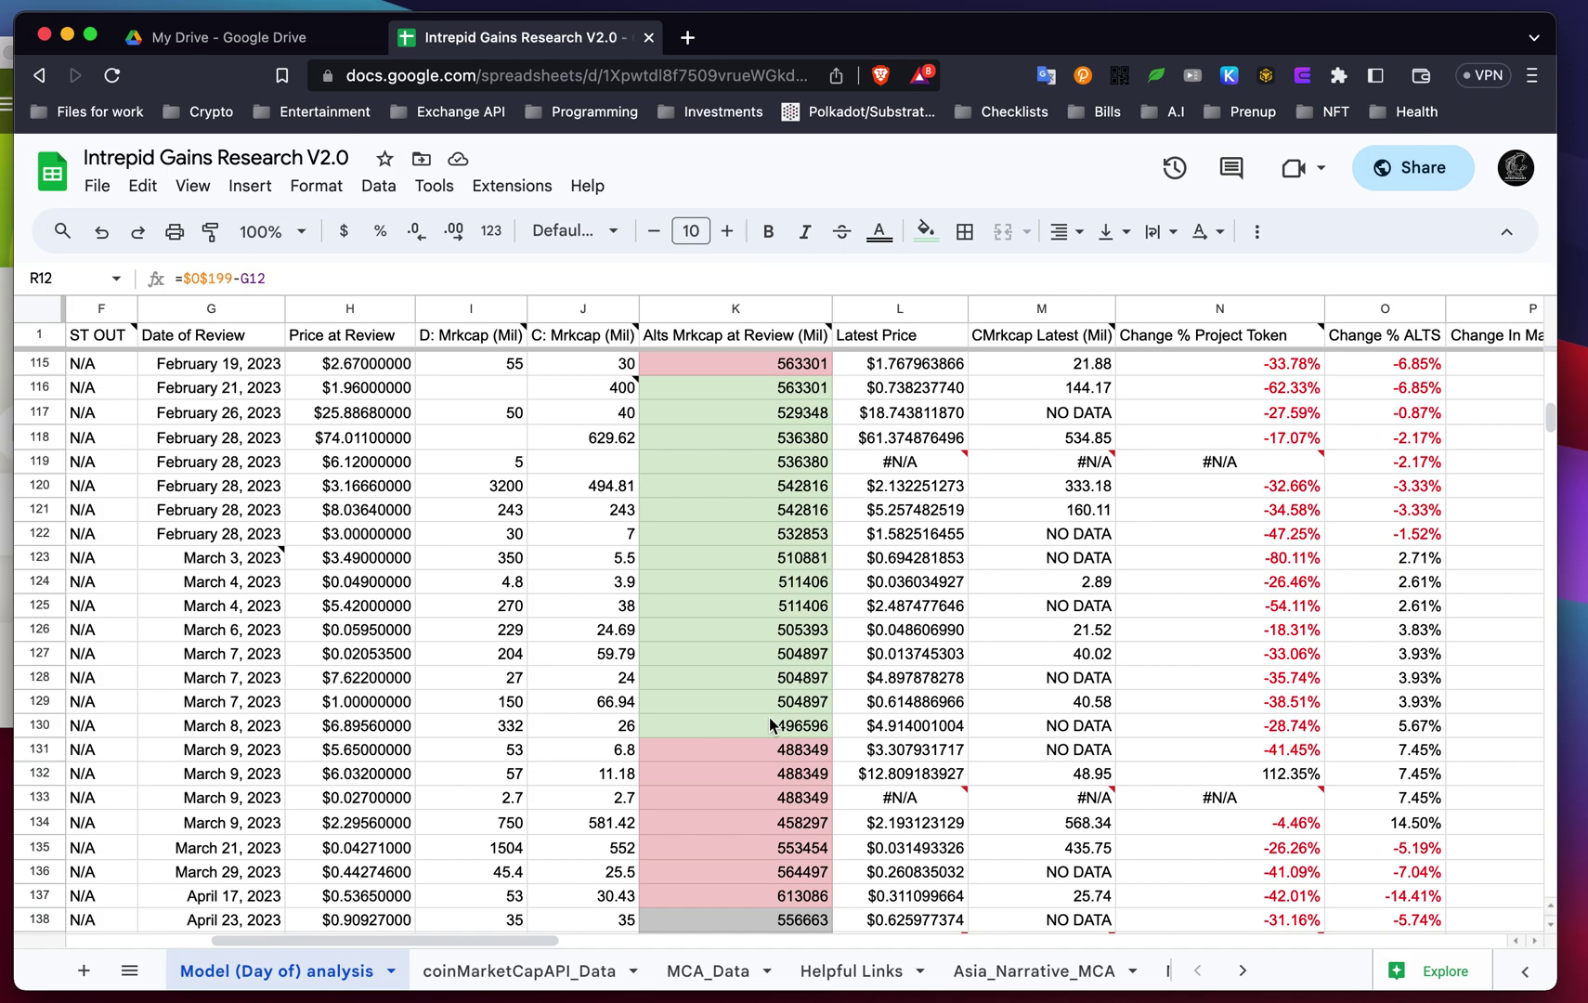
{"action": "scroll", "coordinate": [769, 726], "scroll_direction": "down", "scroll_amount": 3}
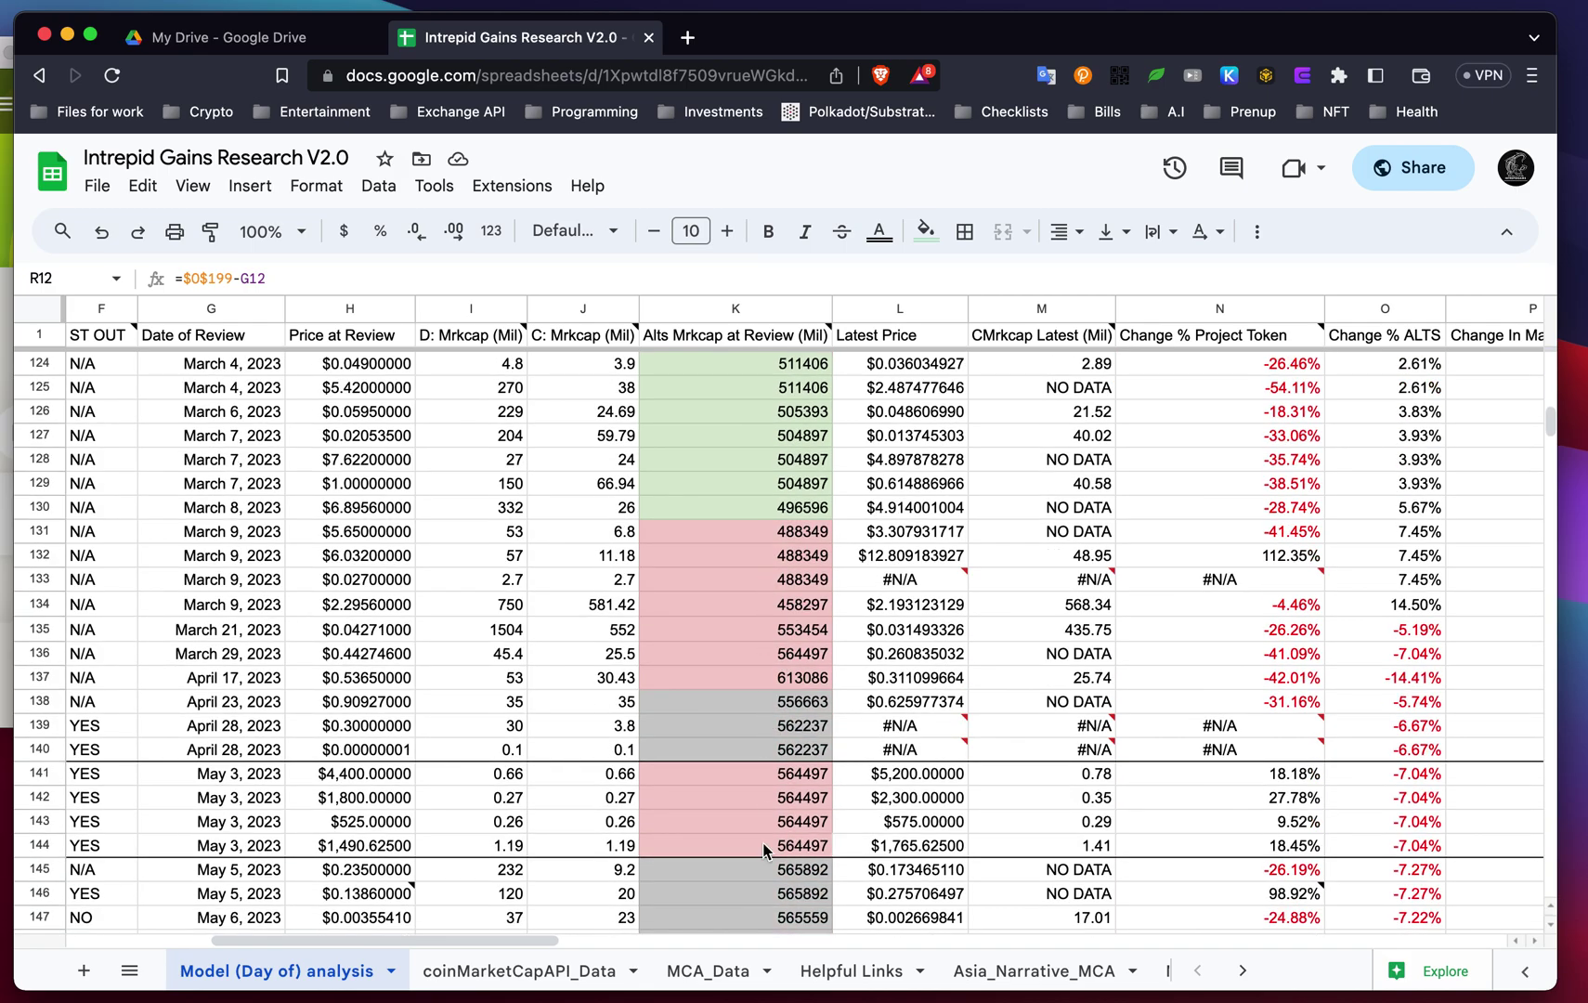
{"action": "scroll", "coordinate": [763, 847], "scroll_direction": "up", "scroll_amount": 20}
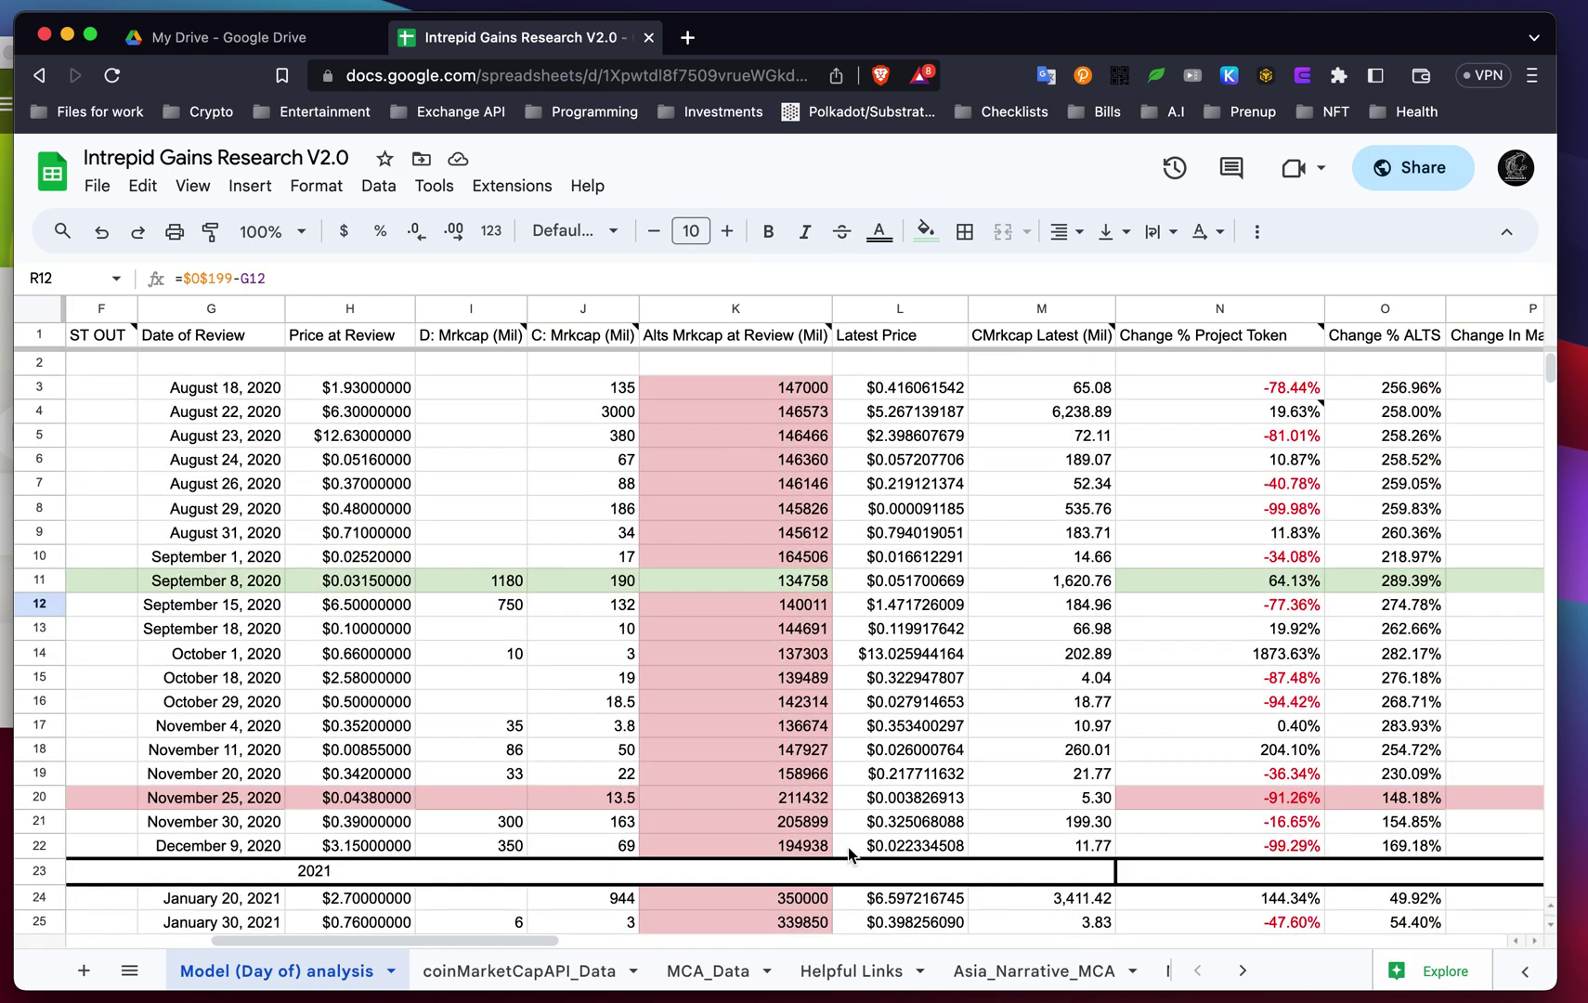
{"action": "scroll", "coordinate": [987, 662], "scroll_direction": "right", "scroll_amount": 10}
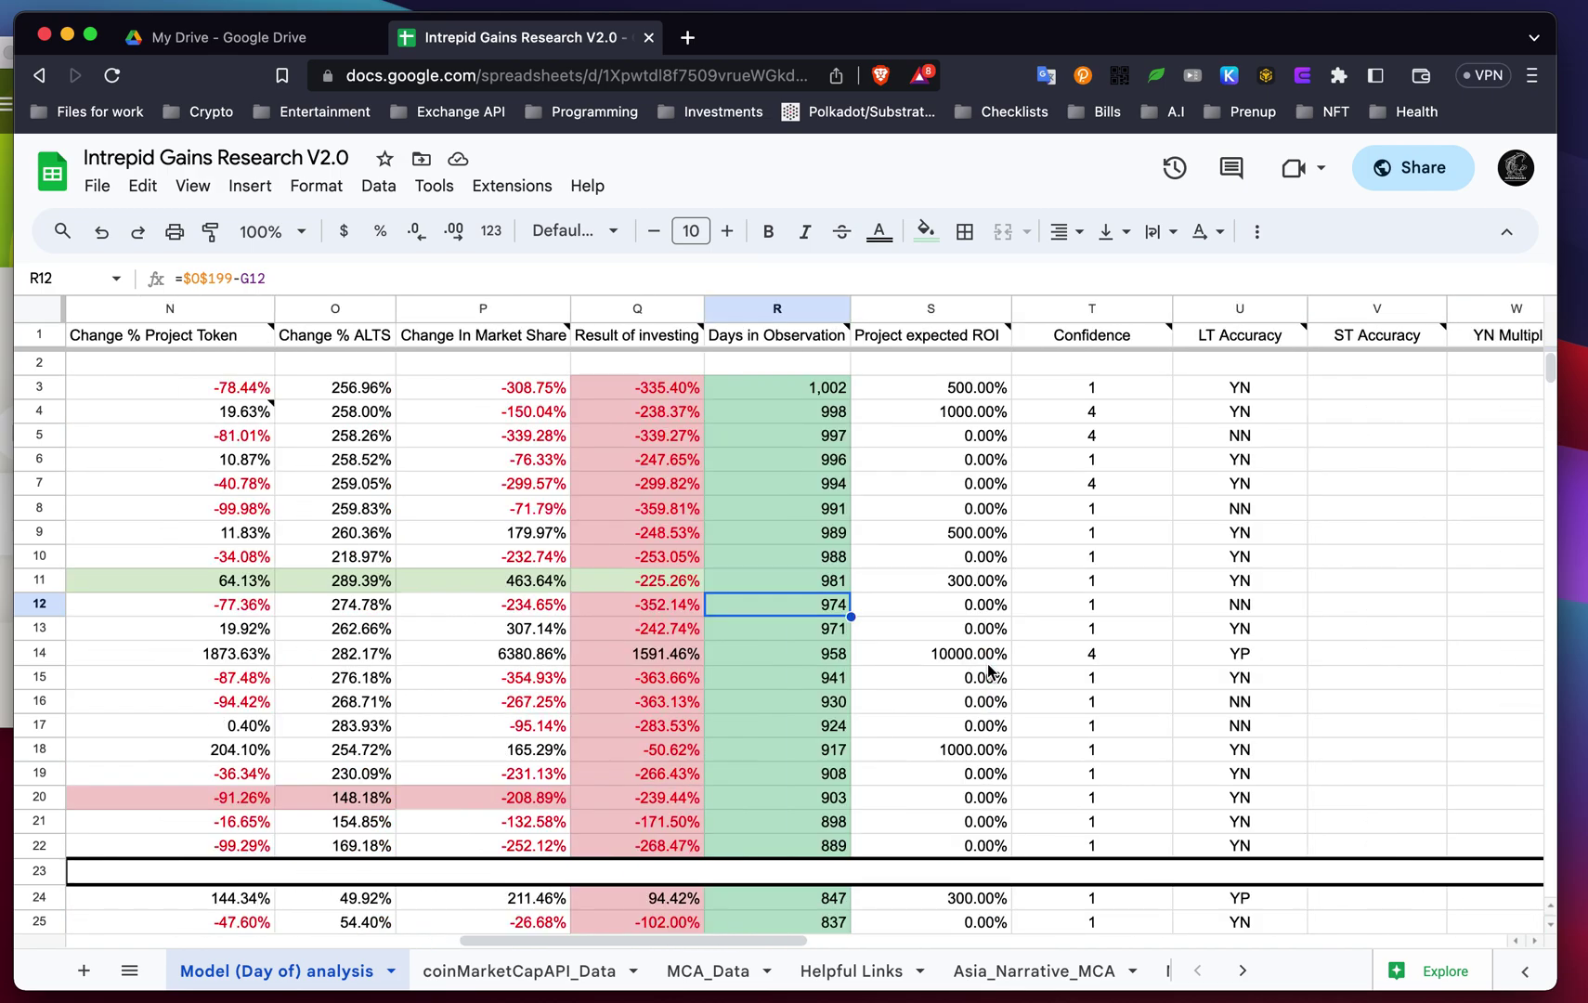
{"action": "scroll", "coordinate": [990, 669], "scroll_direction": "down", "scroll_amount": 20}
{"action": "scroll", "coordinate": [989, 668], "scroll_direction": "left", "scroll_amount": 10}
{"action": "scroll", "coordinate": [987, 664], "scroll_direction": "down", "scroll_amount": 5}
{"action": "scroll", "coordinate": [987, 664], "scroll_direction": "right", "scroll_amount": 6}
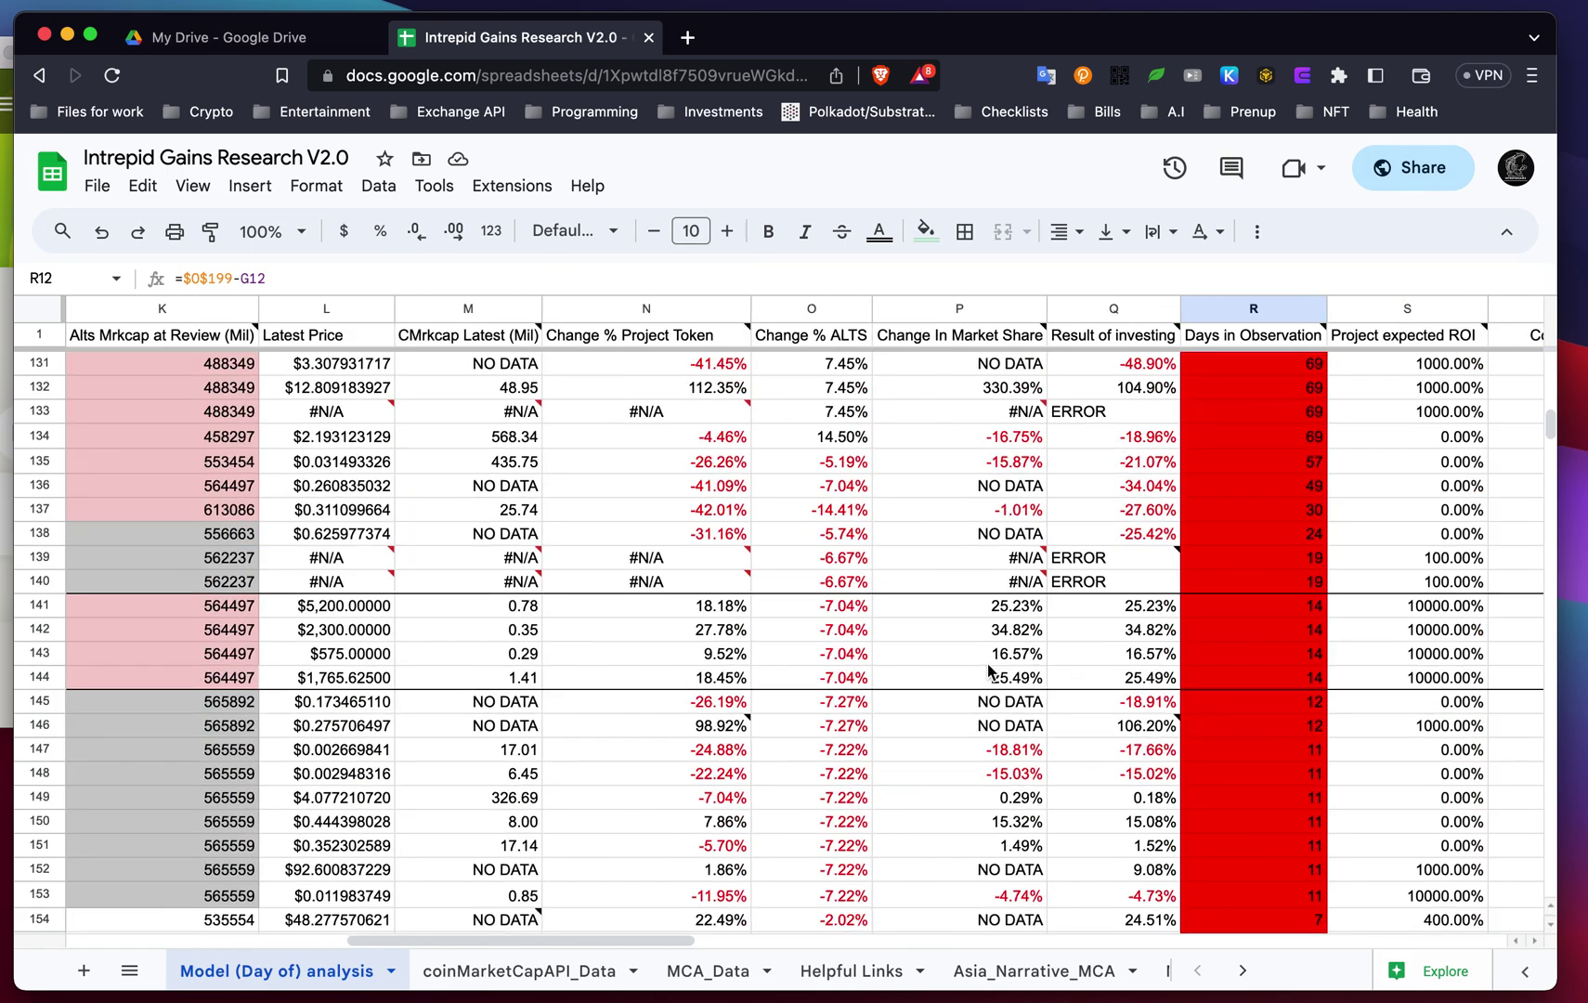
{"action": "scroll", "coordinate": [987, 662], "scroll_direction": "left", "scroll_amount": 10}
{"action": "scroll", "coordinate": [987, 662], "scroll_direction": "down", "scroll_amount": 1}
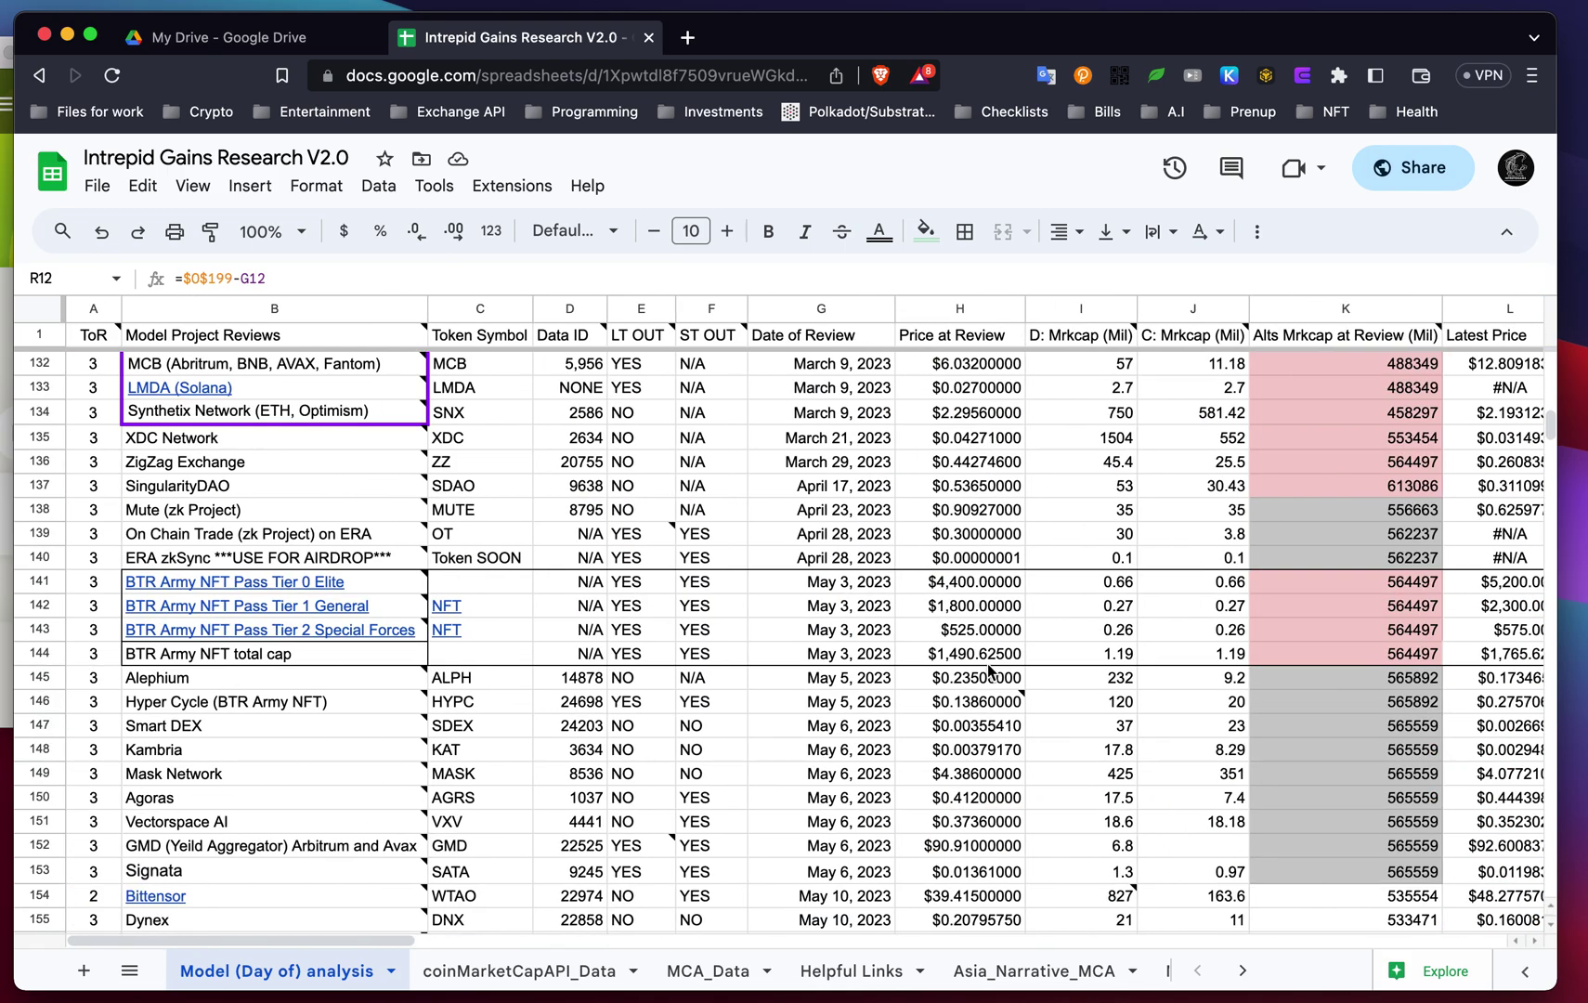